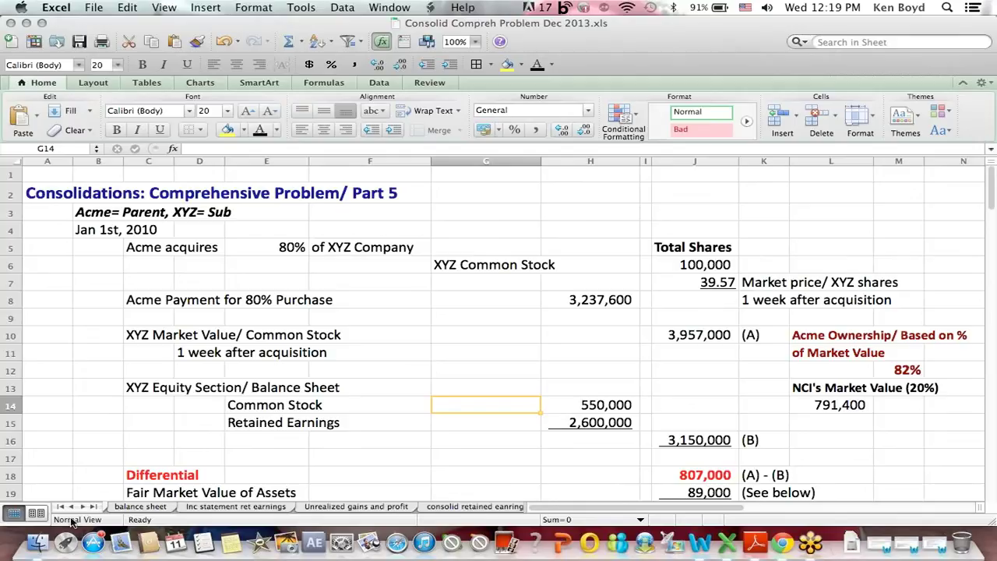
Open the consolid balance sheet worksheet and review its Acme, XYZ and Elimination Entries columns.
click(84, 507)
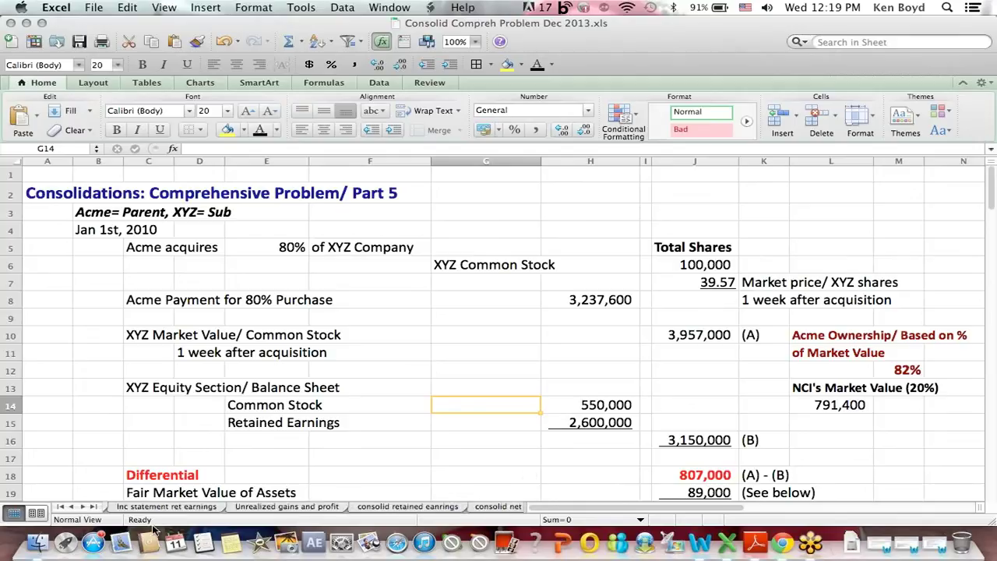
click(84, 507)
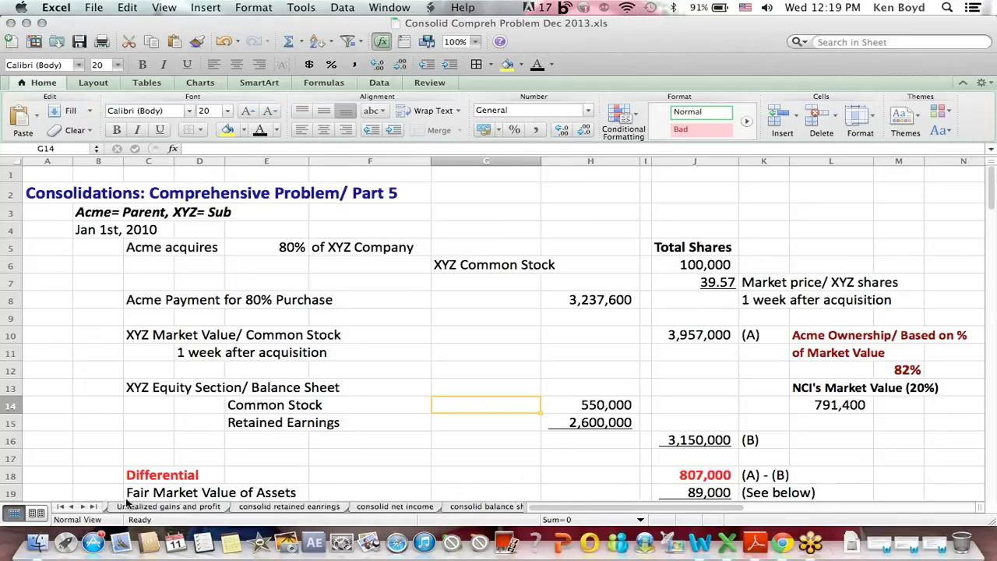
click(478, 507)
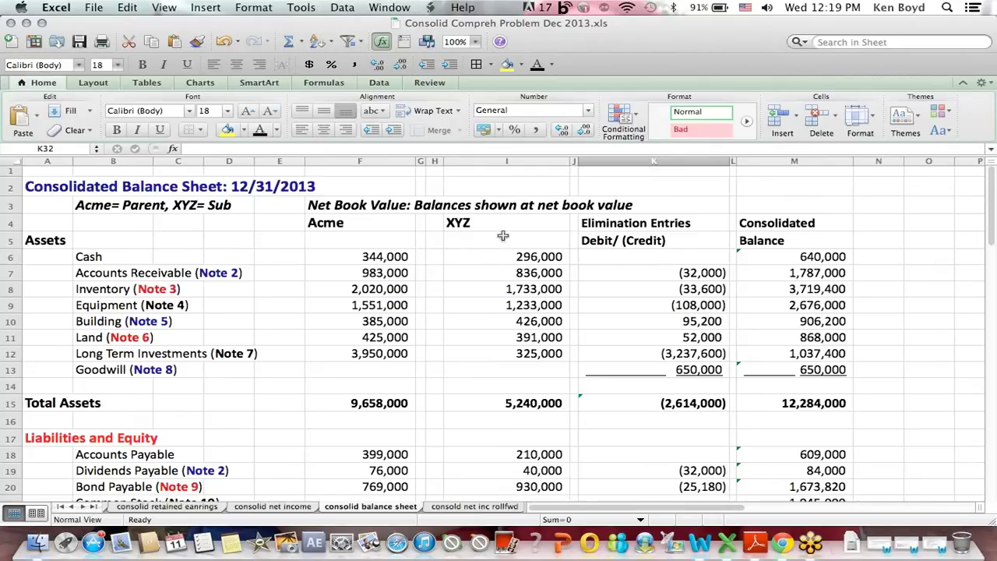
drag(363, 222, 490, 516)
click(635, 238)
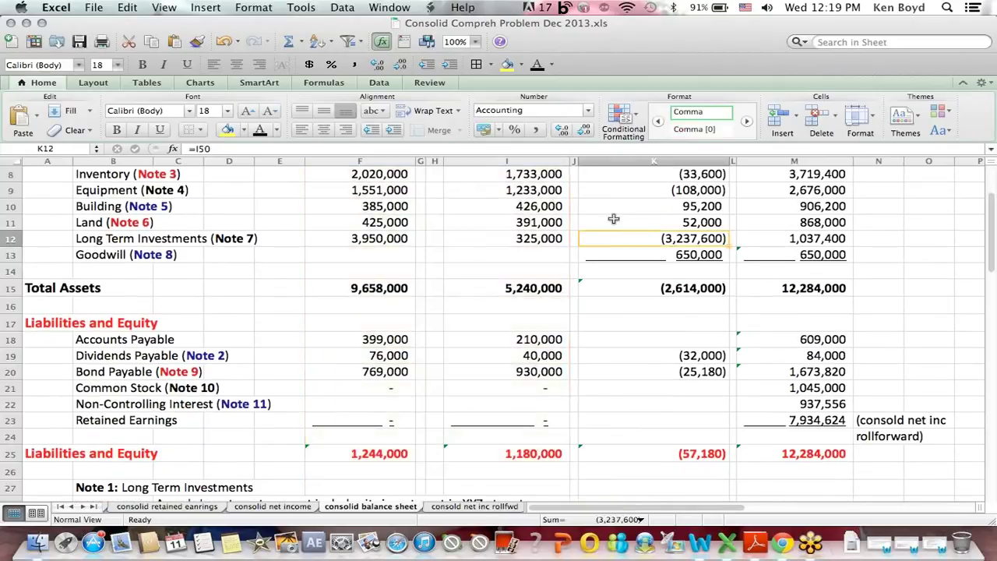
Review the Inventory through Land lines with their elimination entries and highlight the Land (Note 6) line.
drag(74, 224, 194, 242)
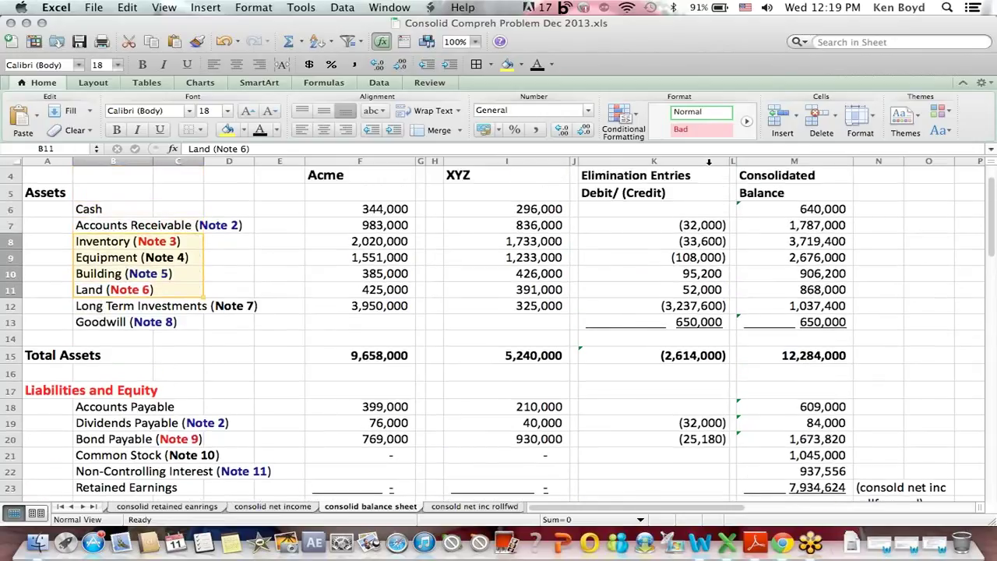
drag(687, 187, 678, 319)
click(219, 243)
drag(101, 290, 270, 290)
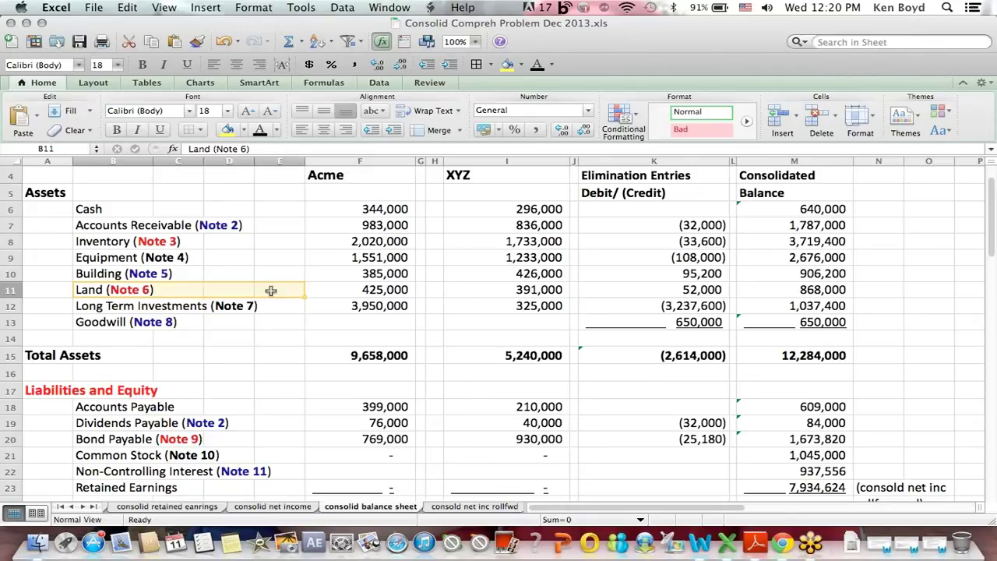
Find Note 6 on the unamortized land differential below the balance sheet and inspect the source of its amount.
click(331, 473)
key(Down)
key(Down)
key(Down)
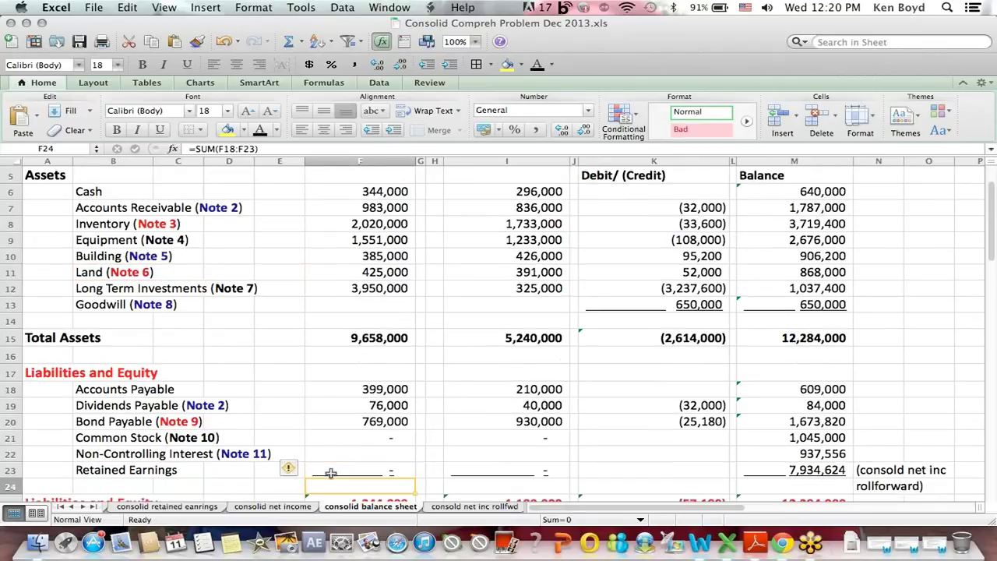
key(Down)
key(Down)
key(Down)
key(Down)
key(Down)
key(Down)
key(Down)
key(Down)
key(Down)
key(Down)
key(Down)
key(Down)
key(Down)
key(Down)
key(Down)
key(Down)
key(Down)
key(Down)
key(Down)
key(Down)
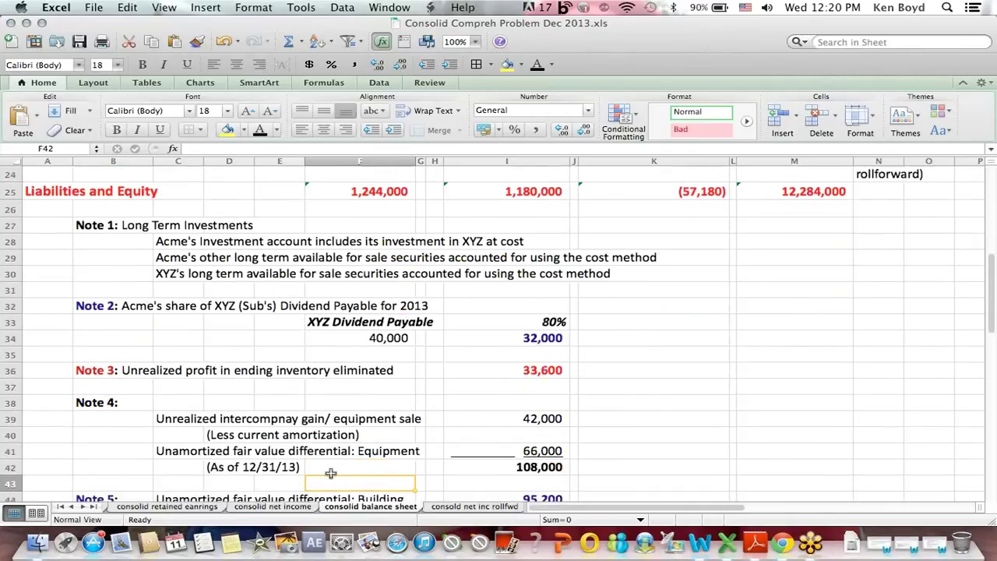
key(Down)
key(Down)
key(Down)
key(Down)
key(Down)
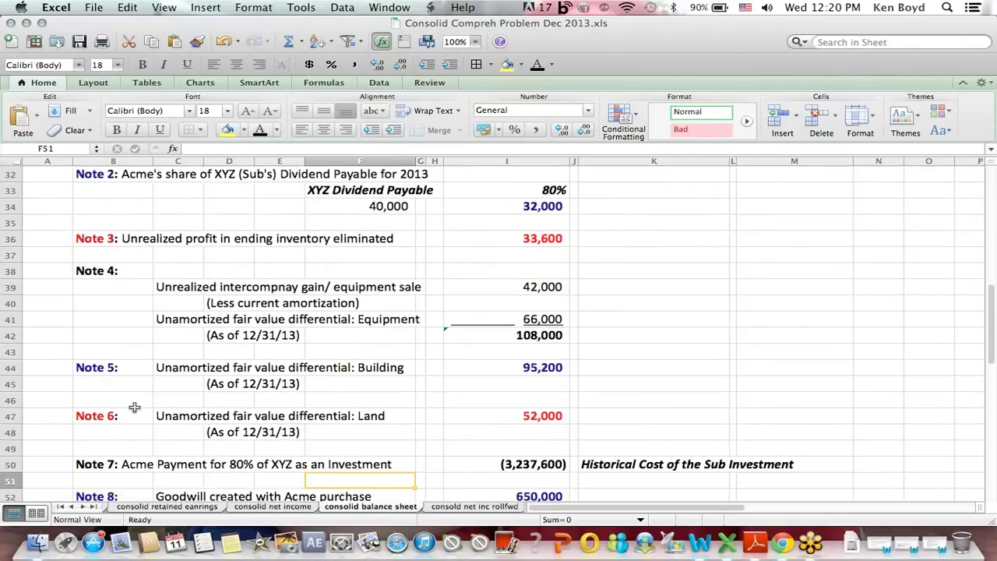
drag(166, 409, 400, 441)
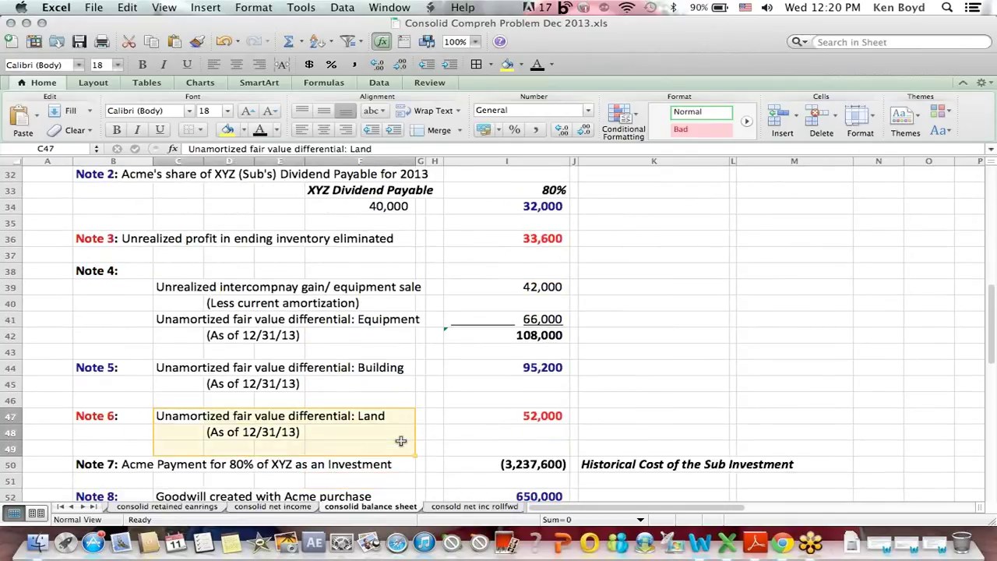
click(262, 434)
click(545, 416)
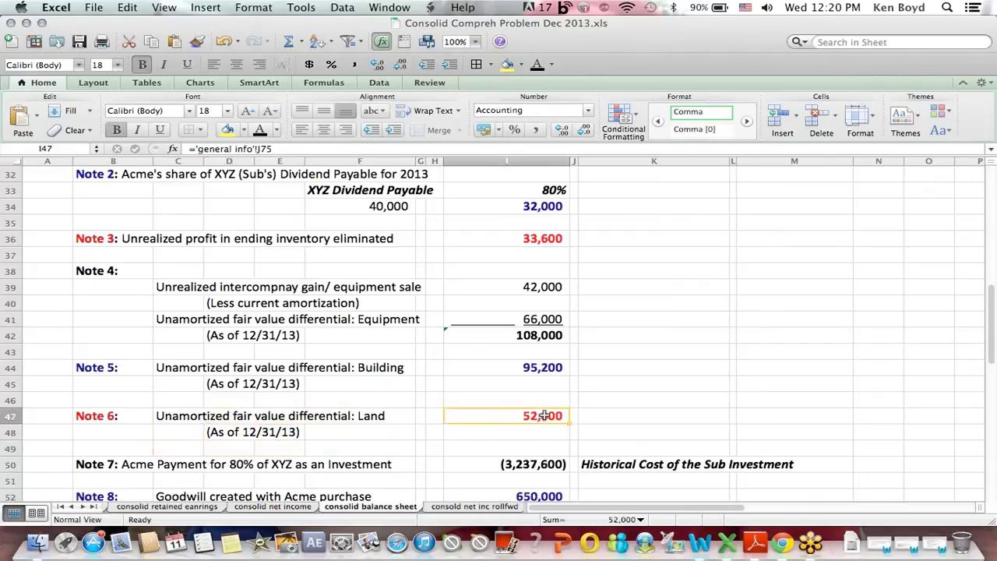
Trace the land differential to the Fair Value Differential Analysis on the general info sheet, selecting Land's unamortized amount at the end of 2013.
click(61, 508)
click(152, 507)
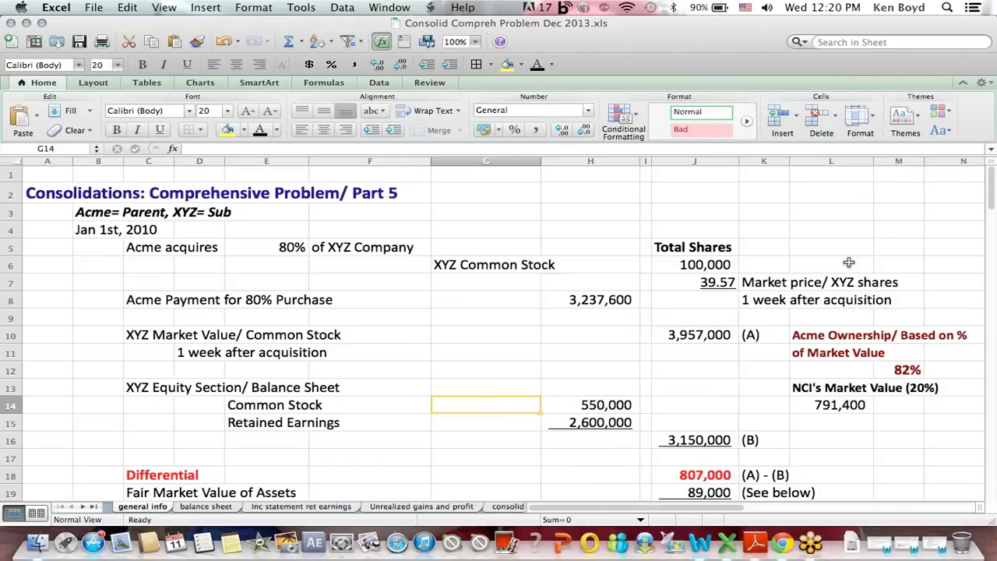
drag(991, 170, 994, 320)
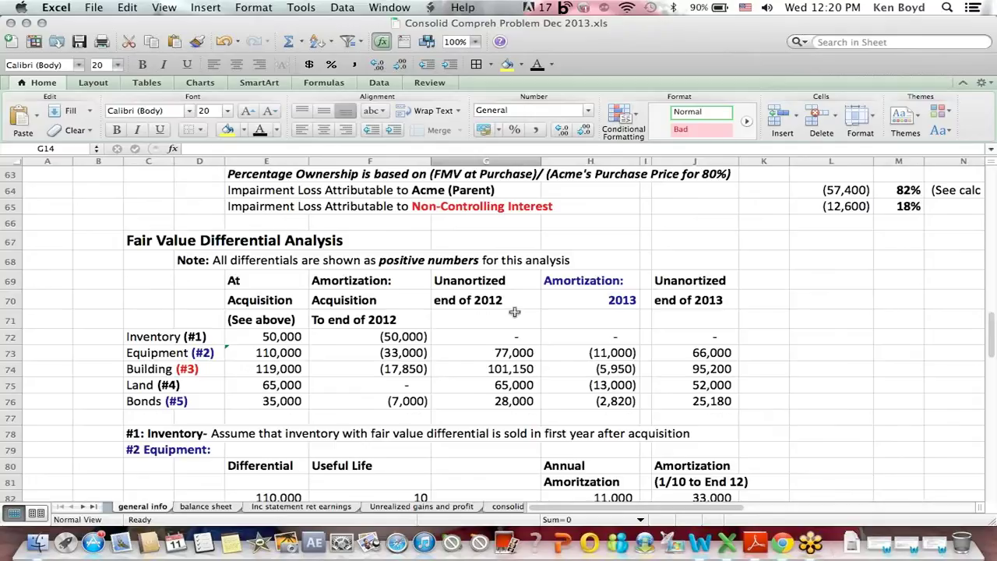
drag(536, 313, 628, 402)
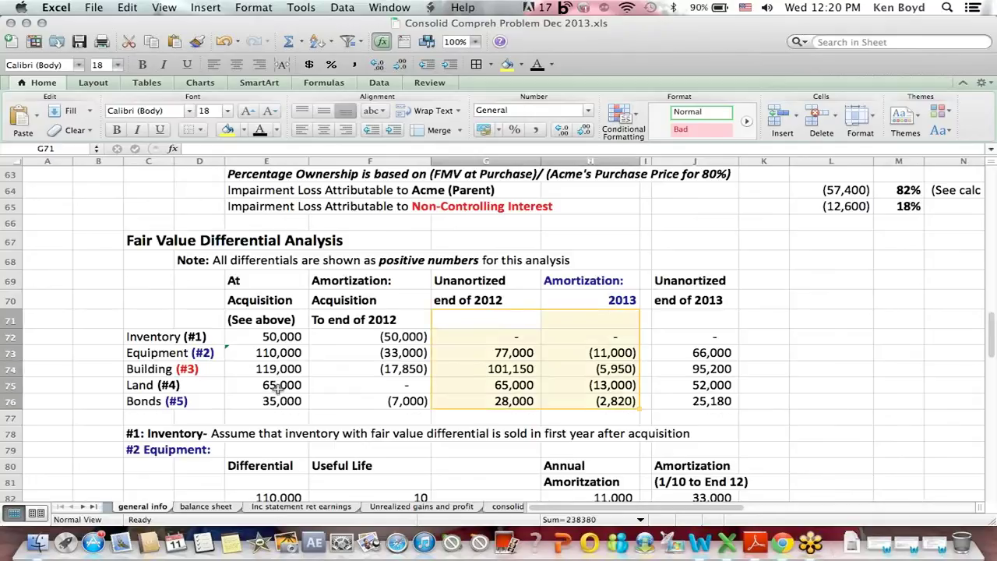
click(173, 385)
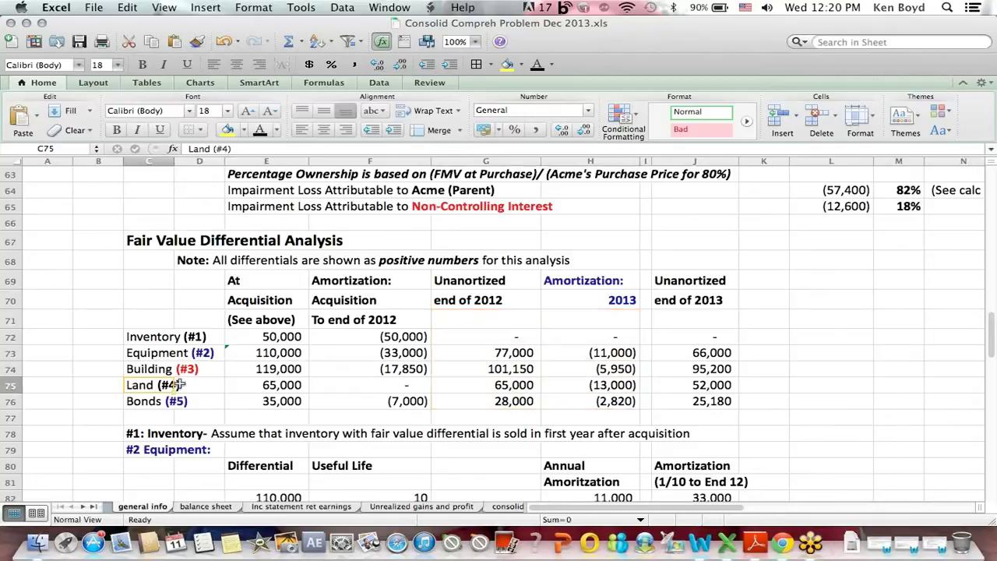
click(689, 284)
click(687, 385)
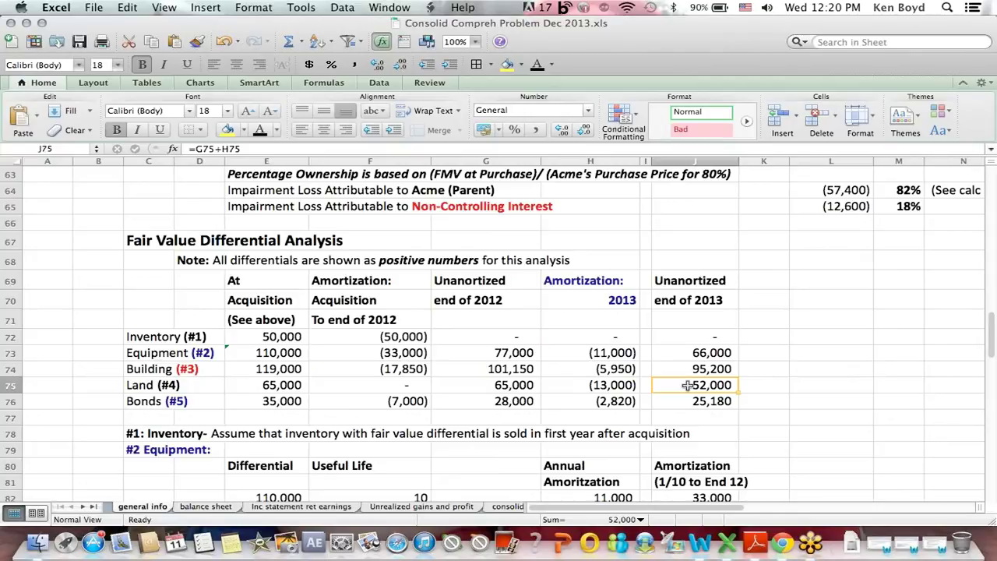
Return to the consolid balance sheet worksheet and select the Land elimination entry.
click(92, 507)
click(251, 506)
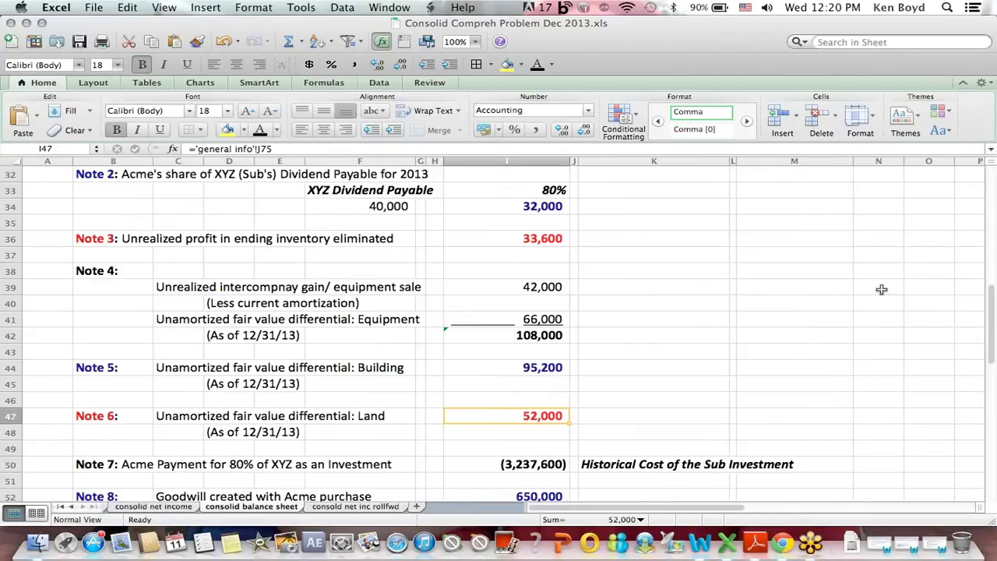
click(990, 216)
drag(990, 245, 990, 204)
click(622, 333)
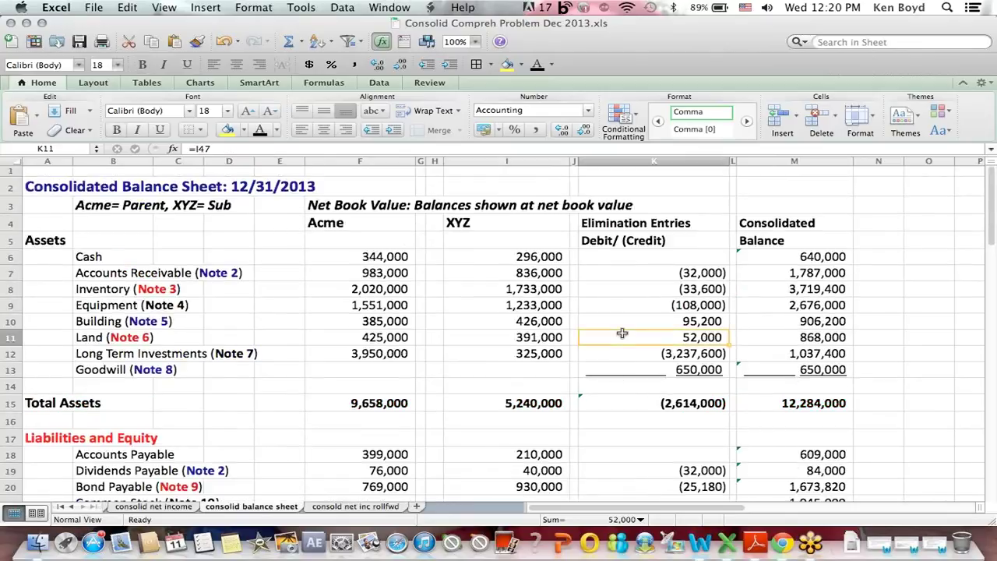
Examine the Long Term Investments line, its elimination entry, the Acme column heading and the Note 7 reference.
click(111, 352)
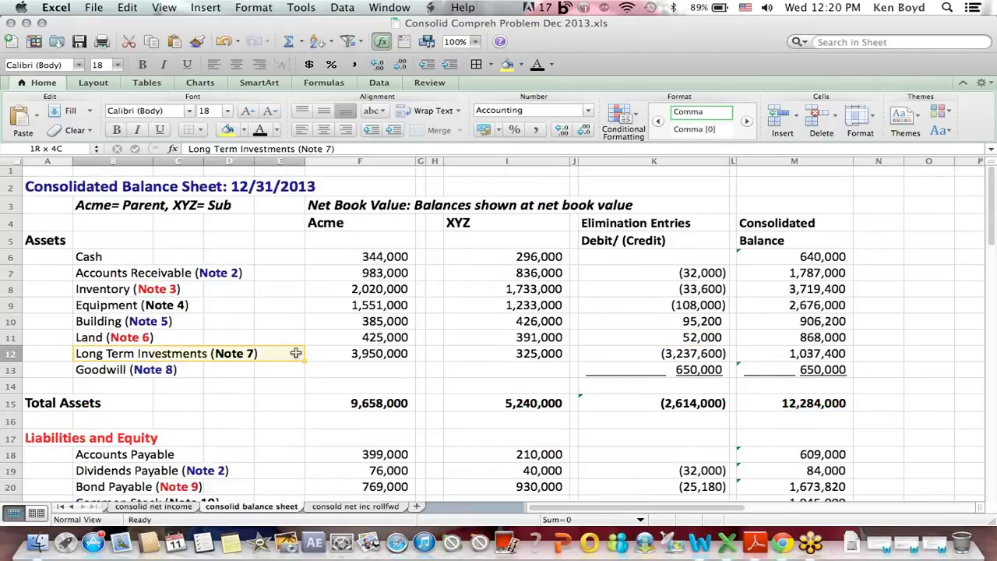
click(867, 235)
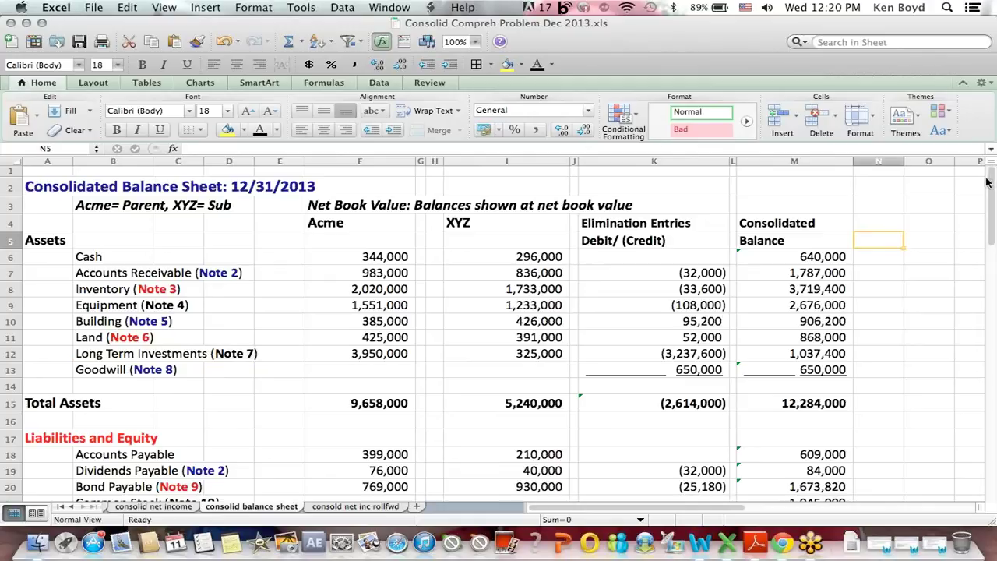
click(636, 355)
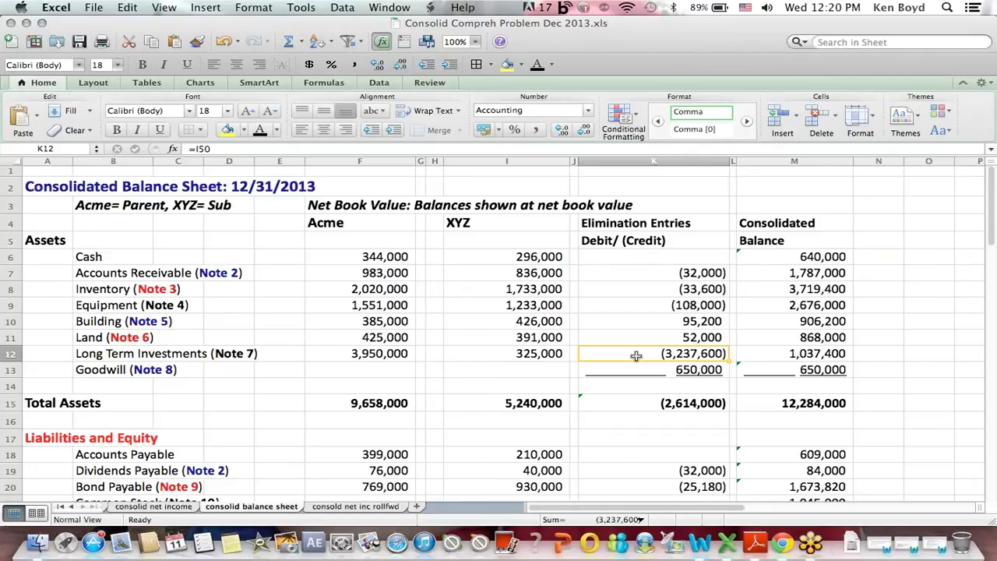
click(391, 221)
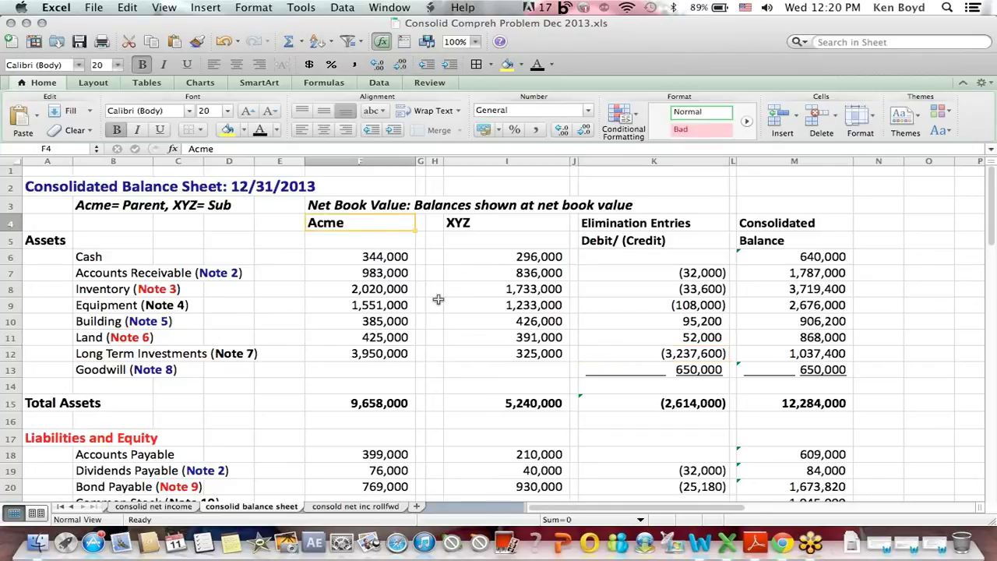
click(656, 354)
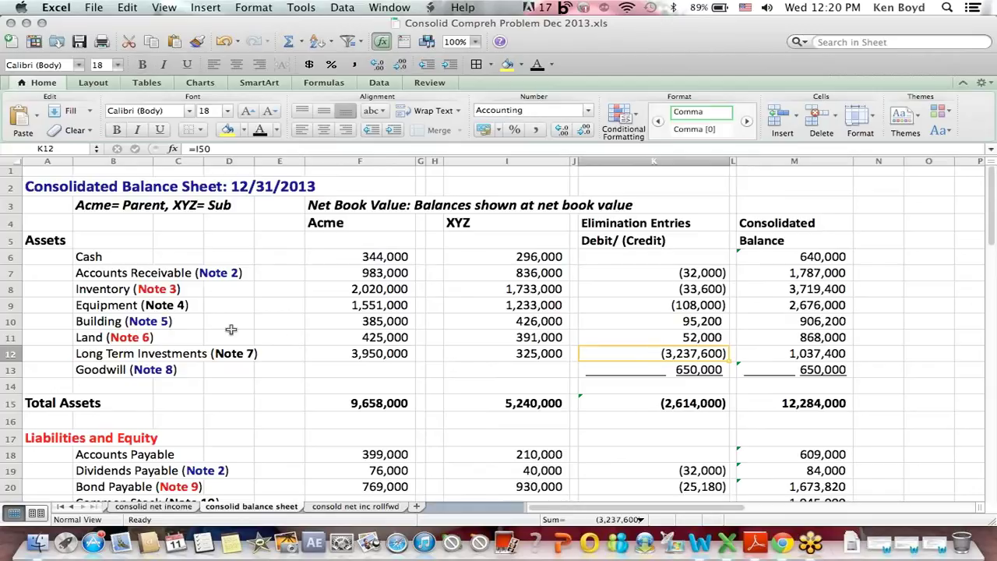
click(215, 353)
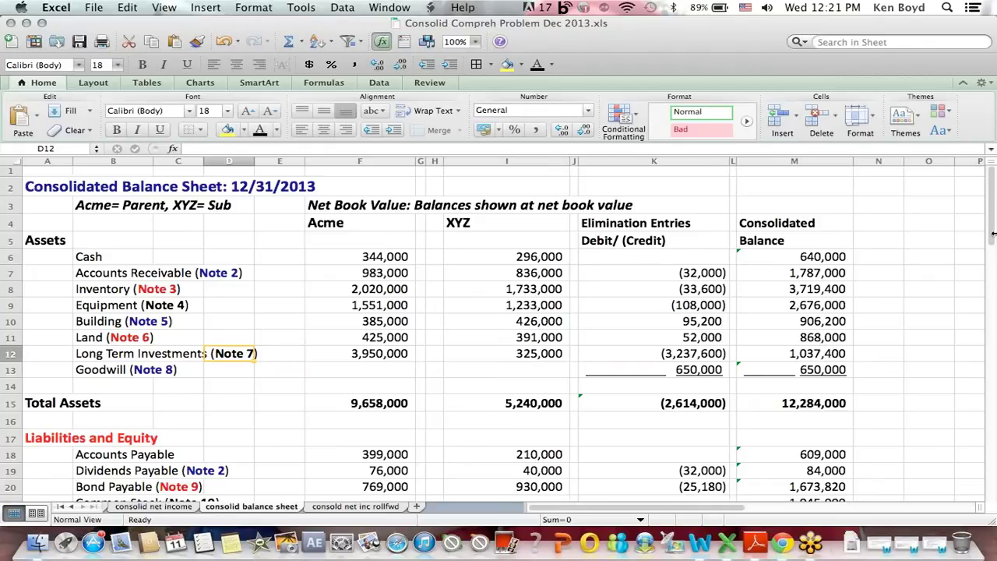
Read Note 7 on Acme's payment for 80% of XYZ, including its amount and historical cost remark.
drag(991, 169, 991, 329)
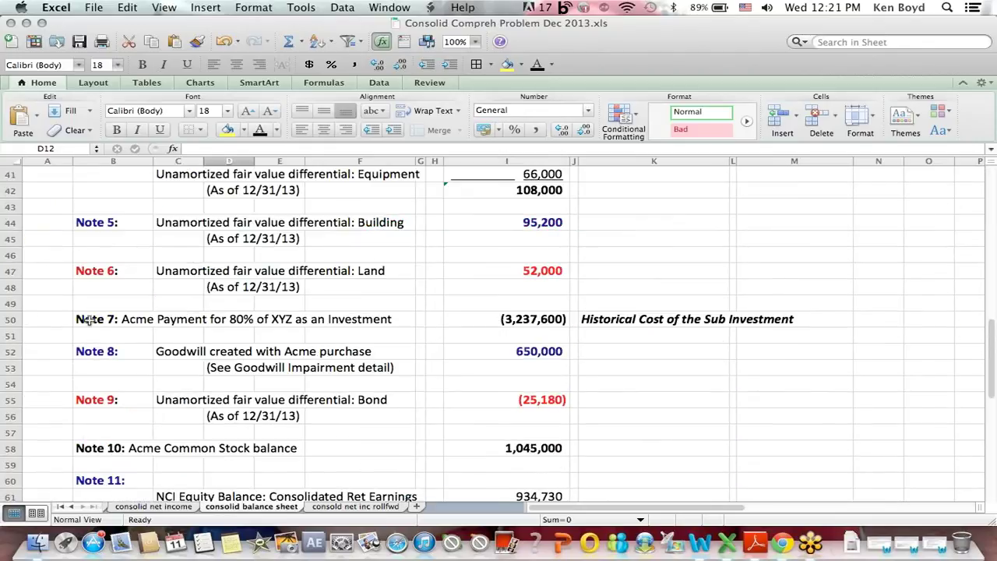
click(550, 326)
click(599, 321)
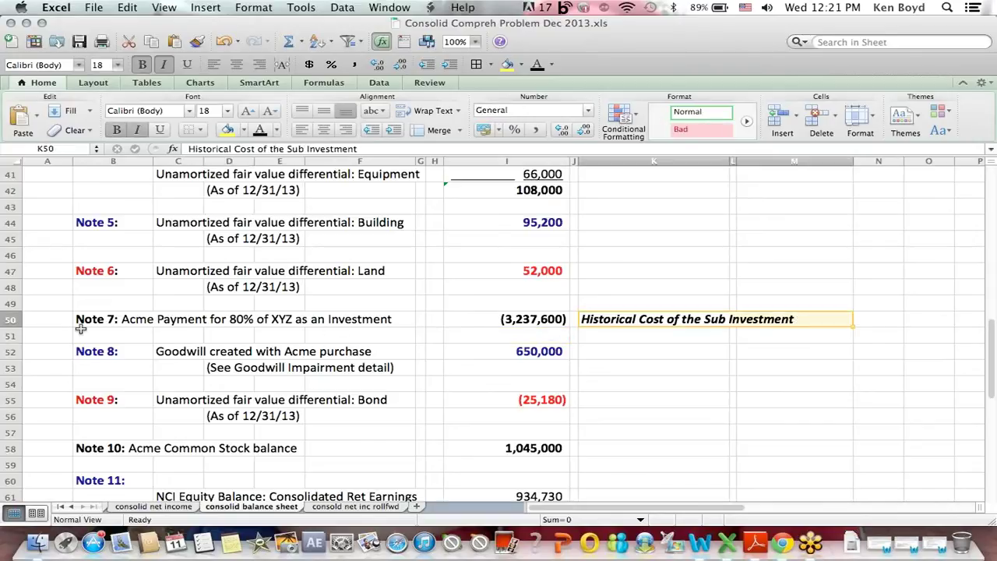
drag(128, 318, 372, 316)
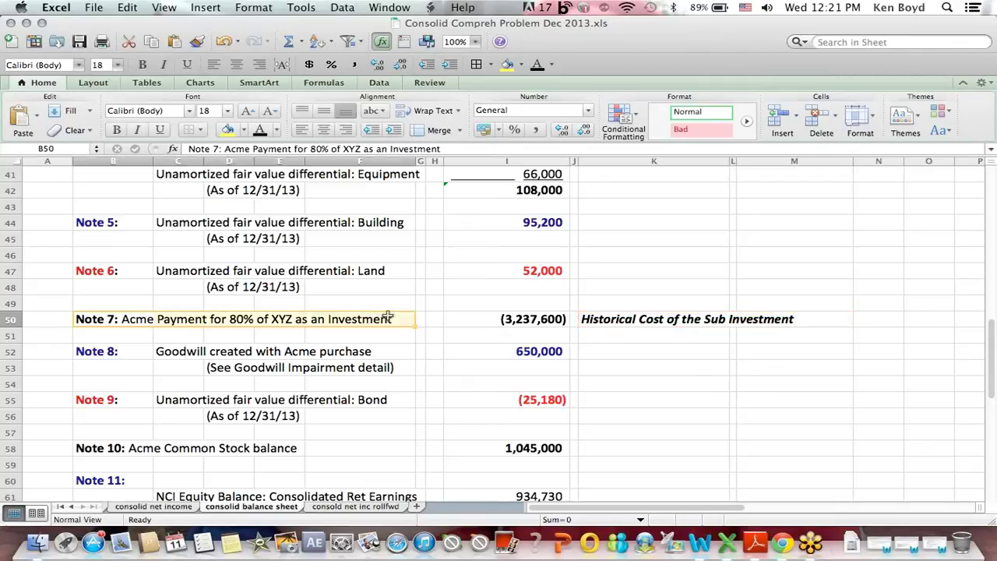
Trace the Note 7 amount to the Acme Payment for 80% Purchase line on the general info sheet.
click(60, 507)
click(129, 507)
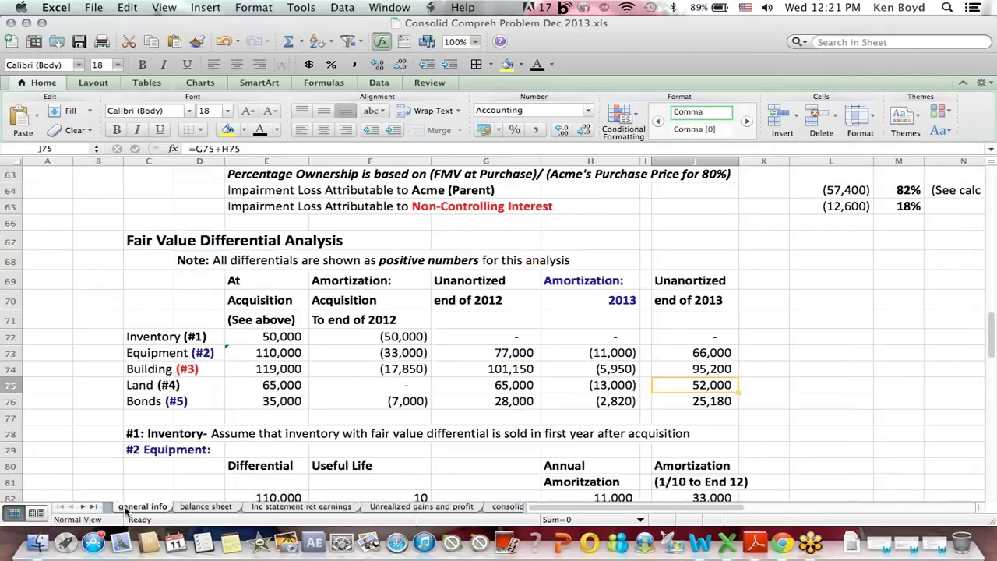
click(992, 212)
drag(990, 273, 992, 211)
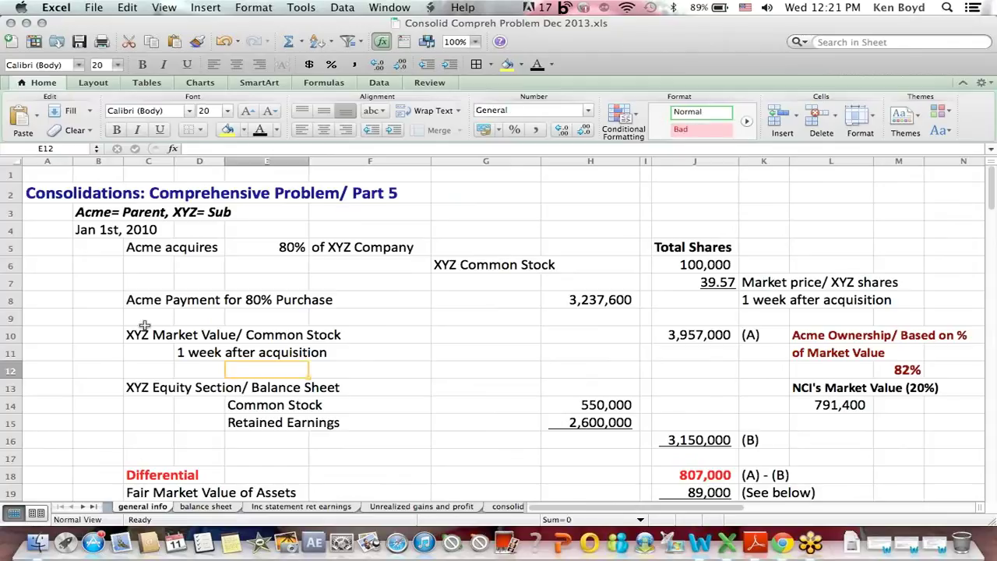
drag(140, 331, 171, 308)
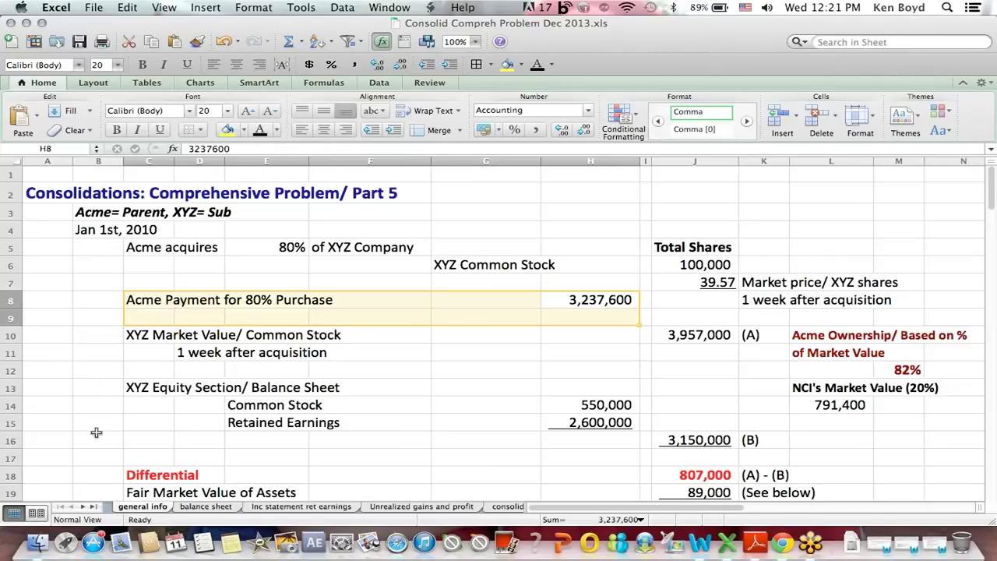
Go back to the consolid balance sheet worksheet and select the Long Term Investments elimination entry.
click(95, 506)
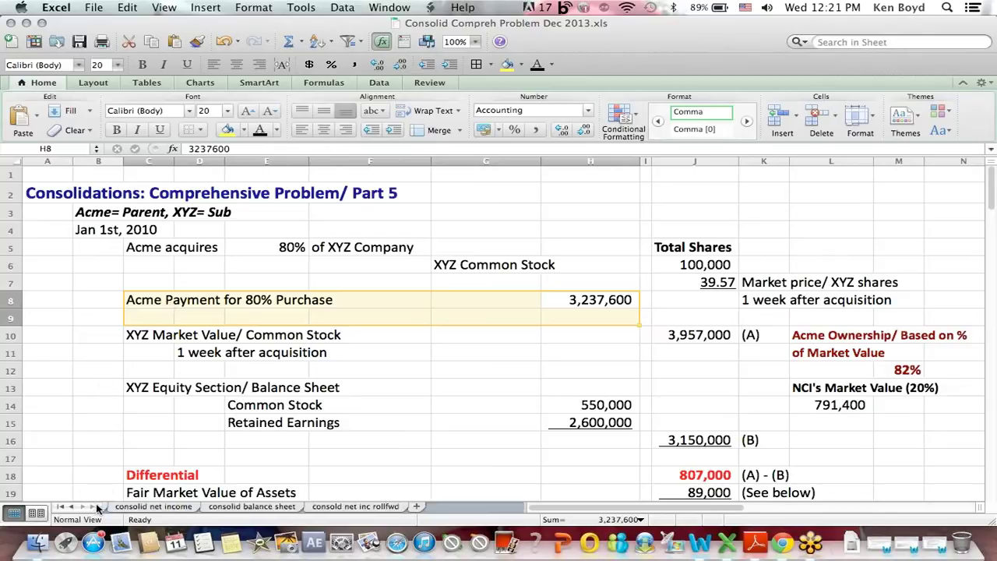
click(251, 506)
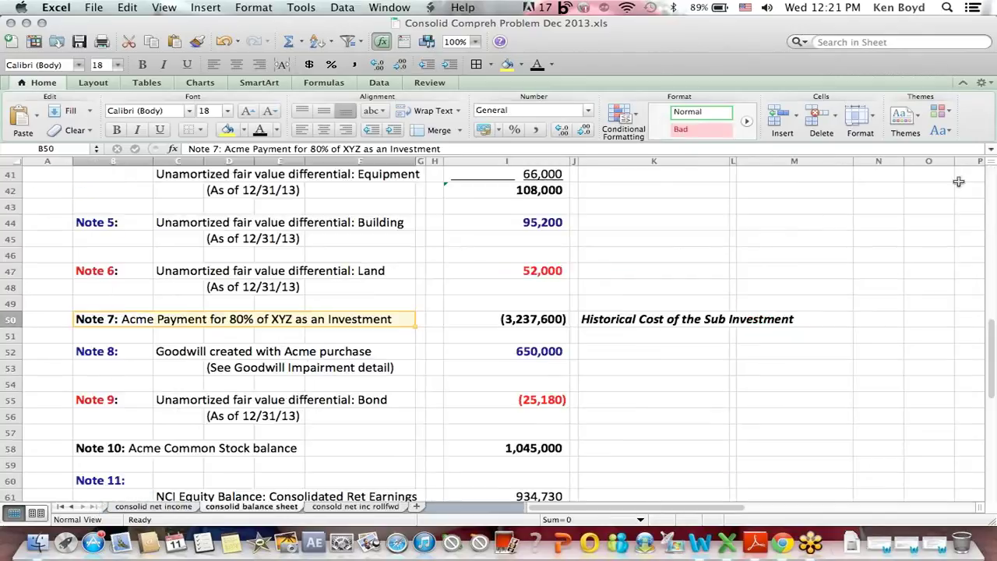
click(993, 187)
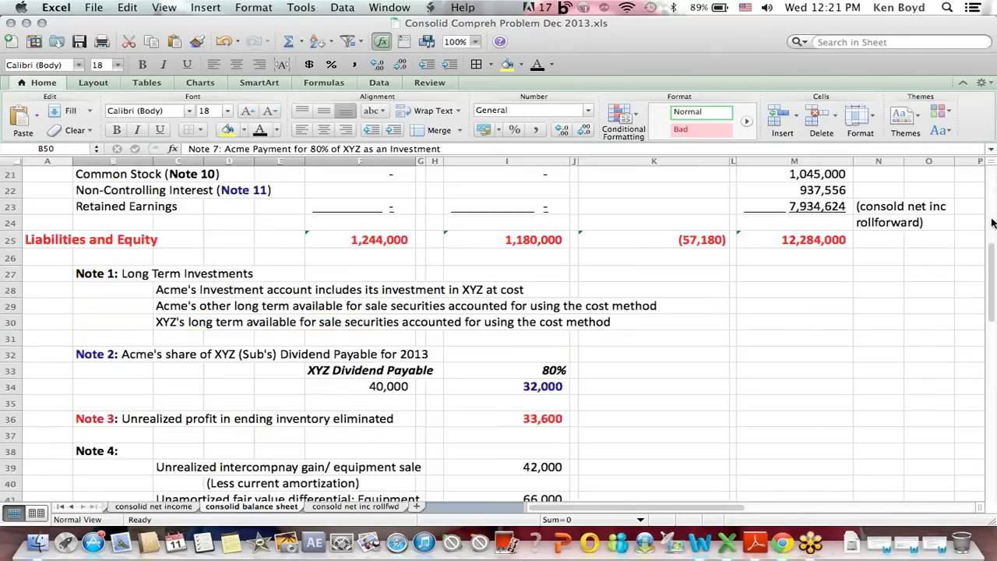
drag(994, 244, 994, 185)
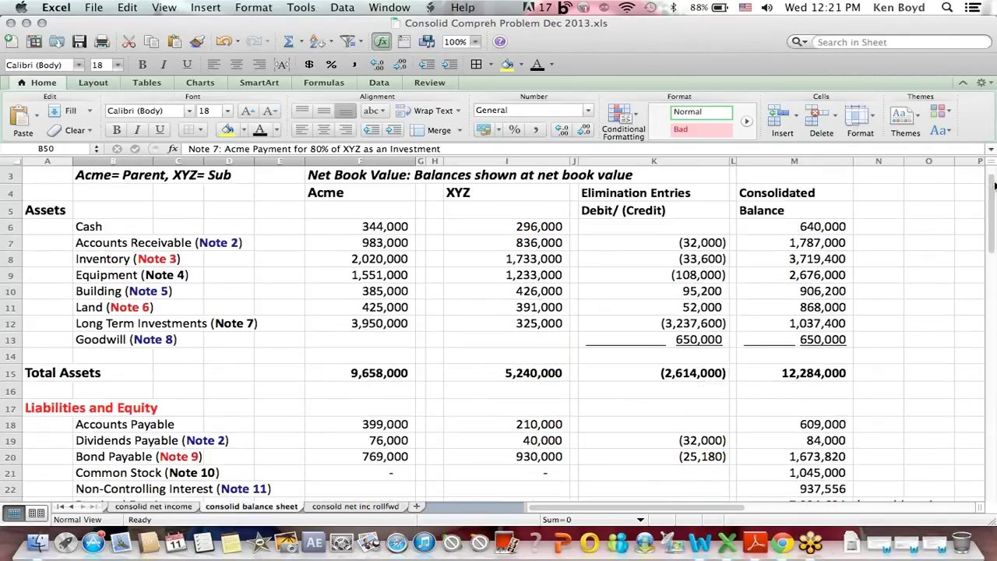
click(653, 323)
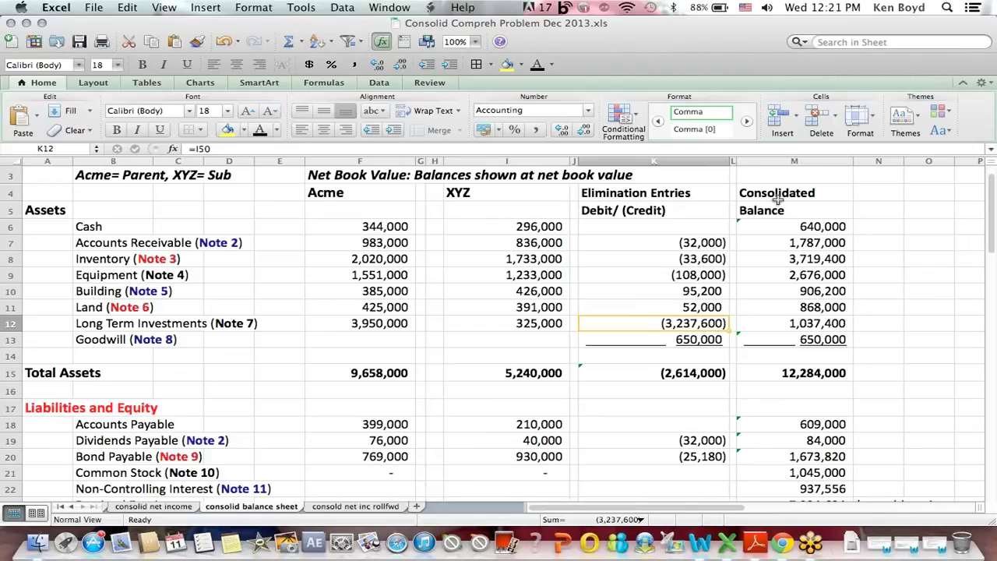
Compare the Long Term Investments consolidated balance with the Acme asset column and the line's elimination entry.
drag(783, 192, 773, 337)
click(94, 327)
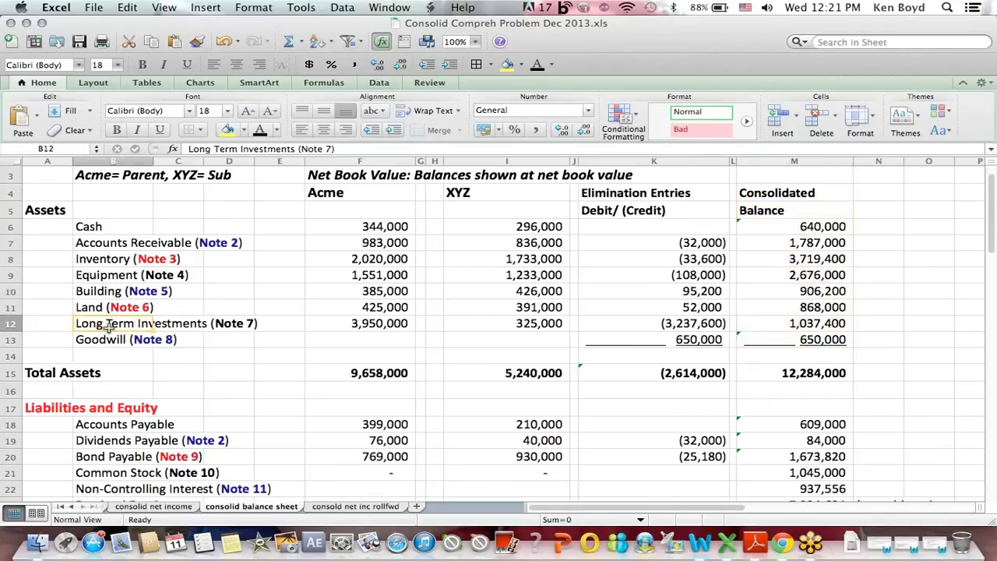
click(768, 319)
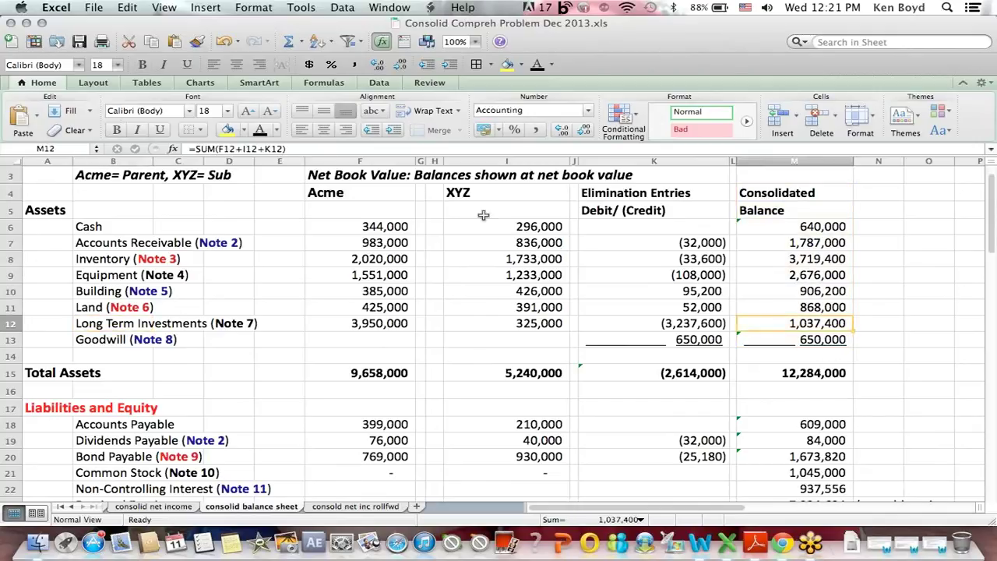
click(375, 193)
drag(375, 224, 381, 336)
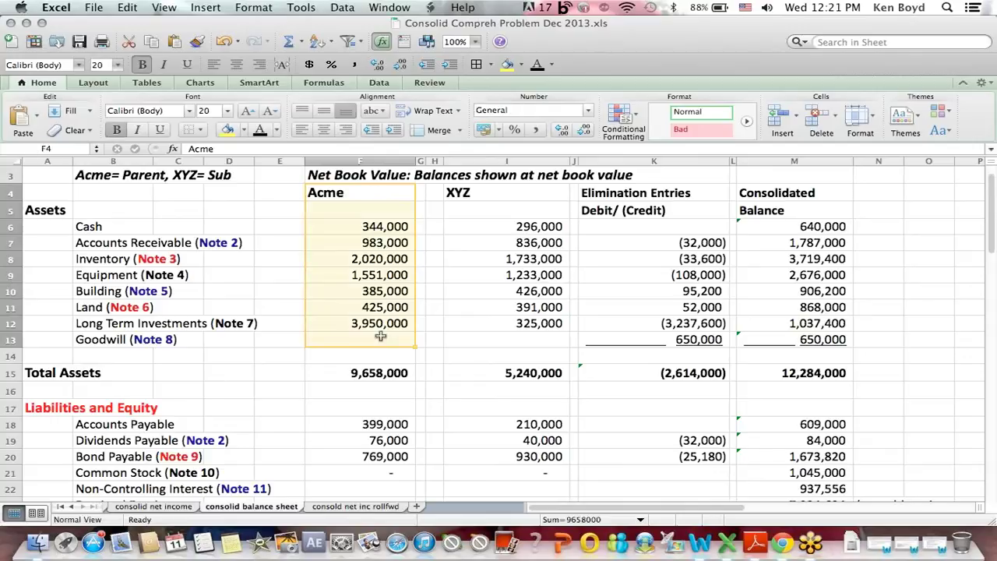
click(666, 324)
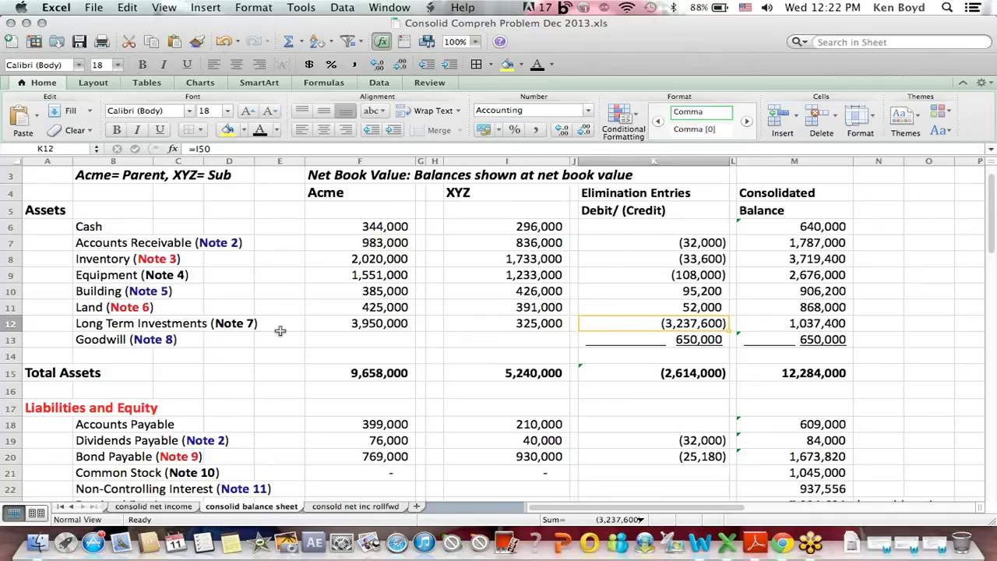
Examine the Goodwill line and its elimination entry, and skim the liabilities and first notes below.
drag(82, 340, 297, 350)
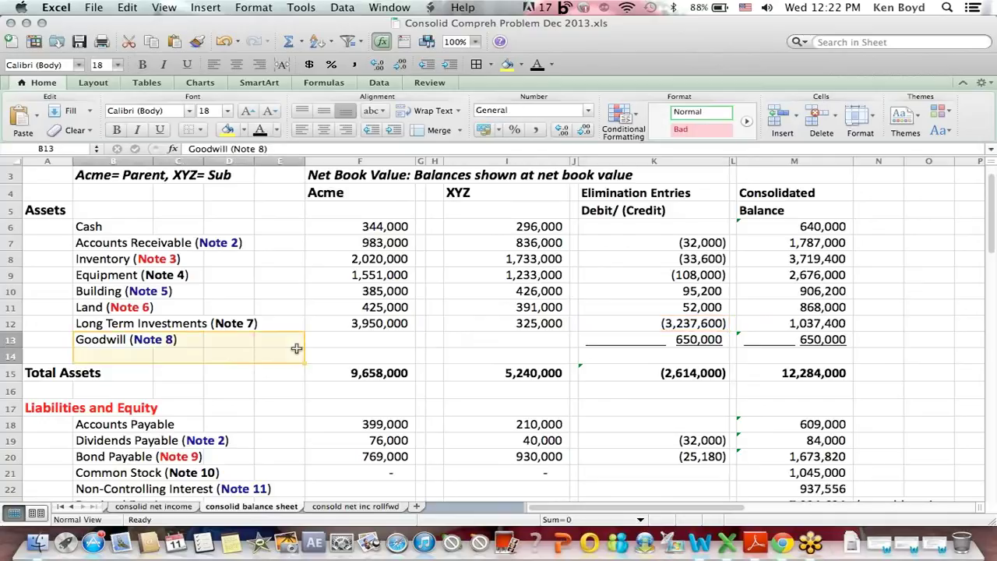
click(715, 343)
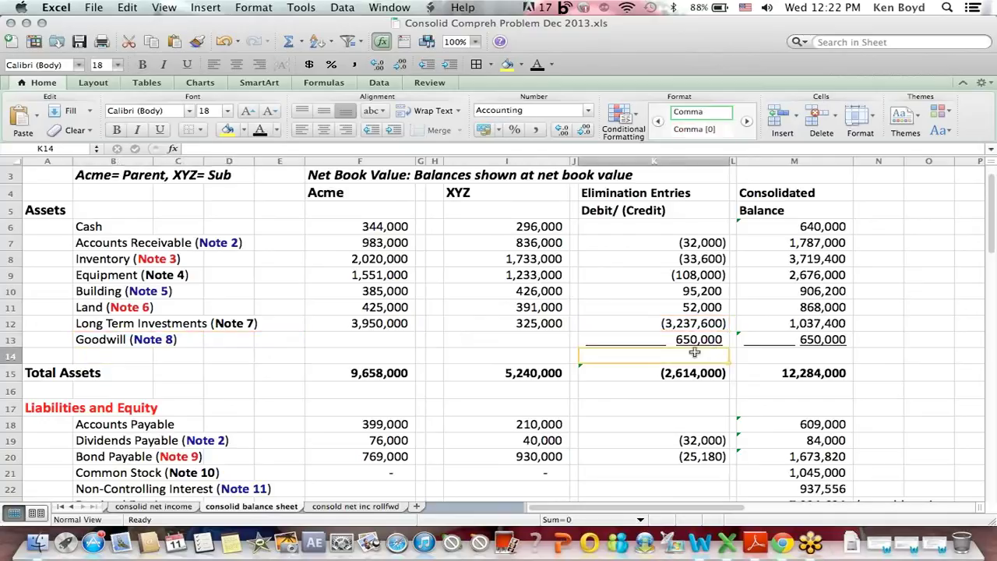
click(711, 481)
key(Down)
key(Down)
key(Down)
key(Down)
key(Down)
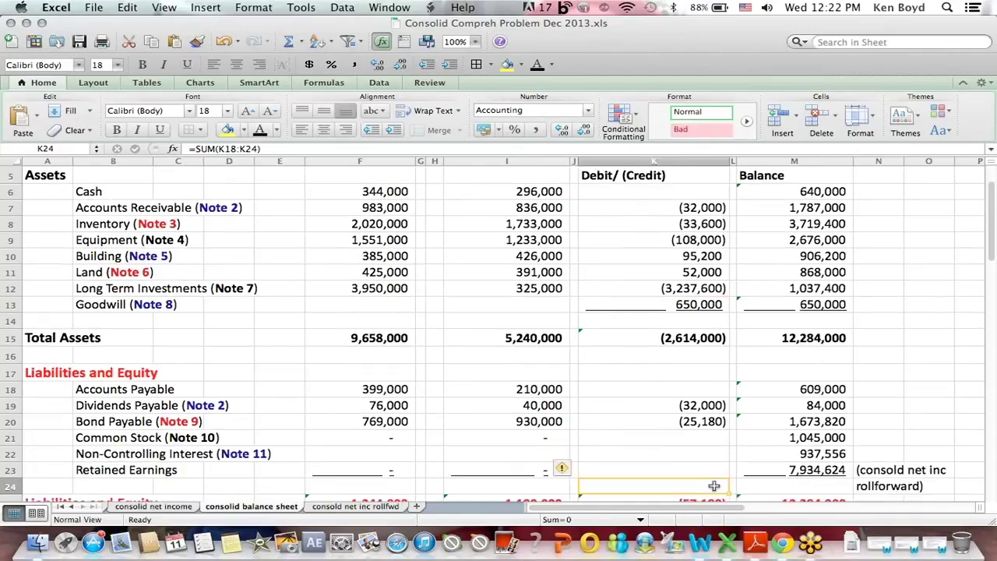
key(Down)
key(Down)
key(Down)
key(Down)
key(Down)
key(Down)
key(Down)
key(Down)
key(Down)
key(Down)
key(Down)
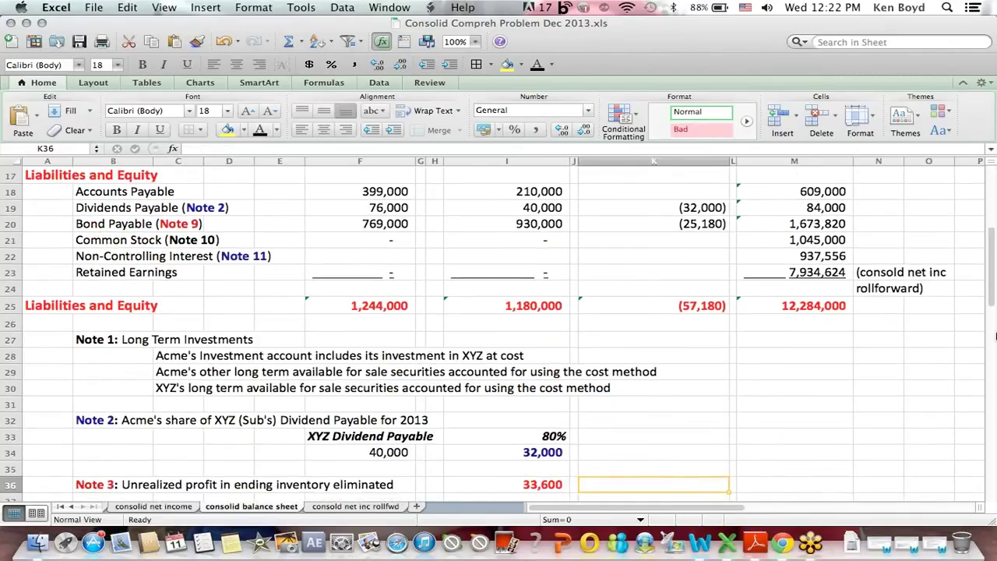
scroll(991, 231, up, 5)
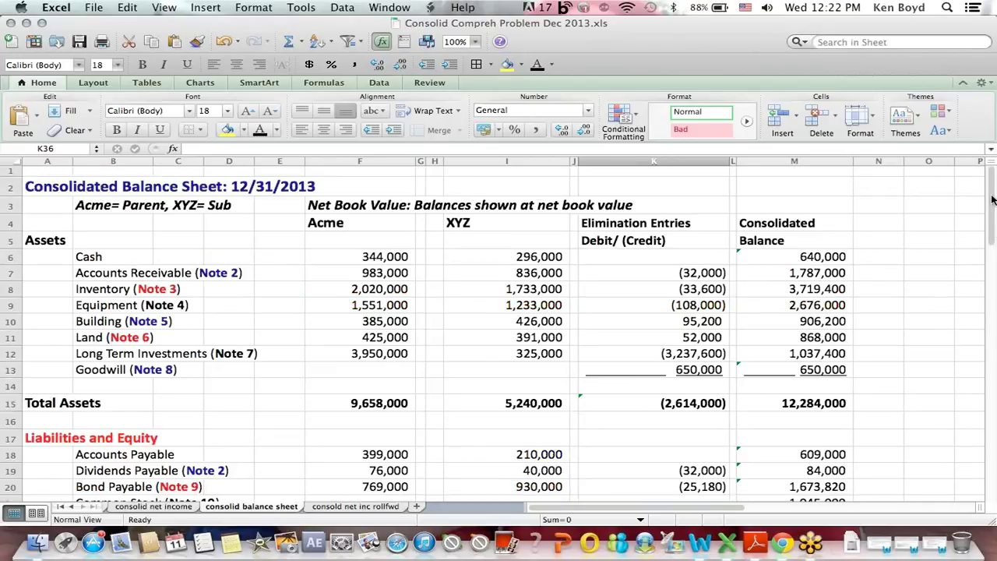
Read Note 8 on the goodwill created with the Acme purchase and select its amount.
drag(988, 170, 989, 308)
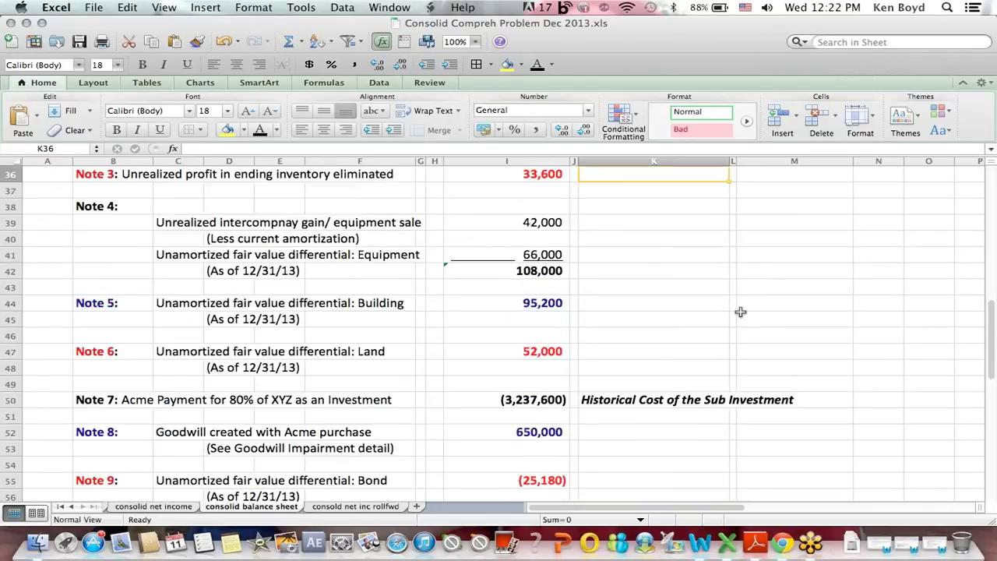
drag(191, 431, 444, 444)
click(673, 421)
click(520, 433)
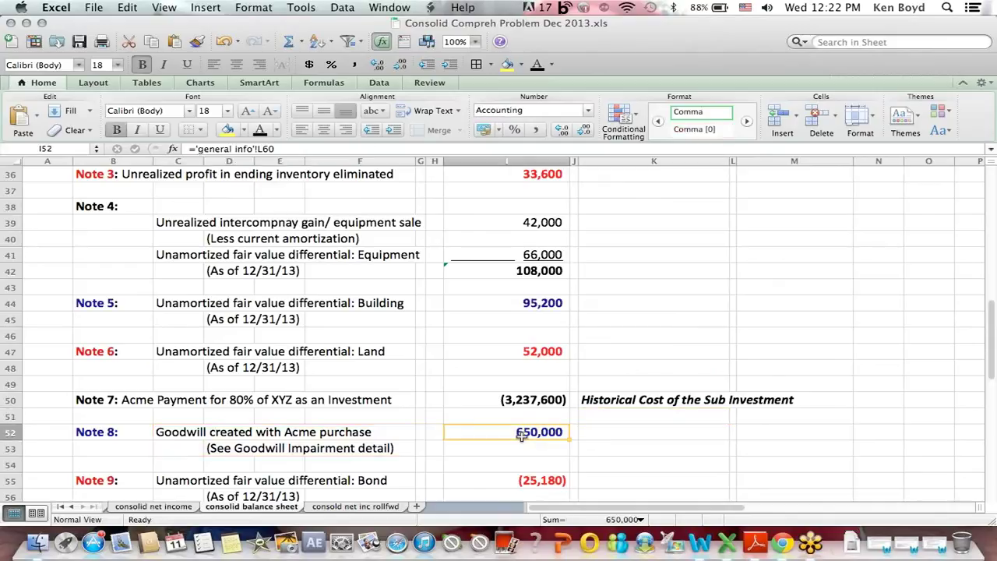
Trace the Note 8 amount to the Goodwill as of 12/31/13 row in the general info sheet's Goodwill Impairment section.
click(61, 506)
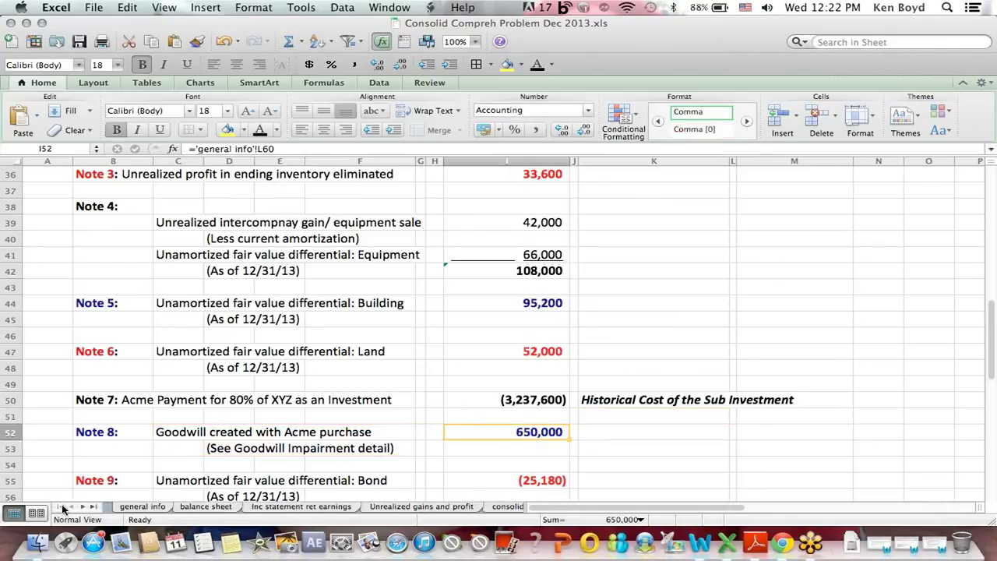
click(144, 504)
click(509, 351)
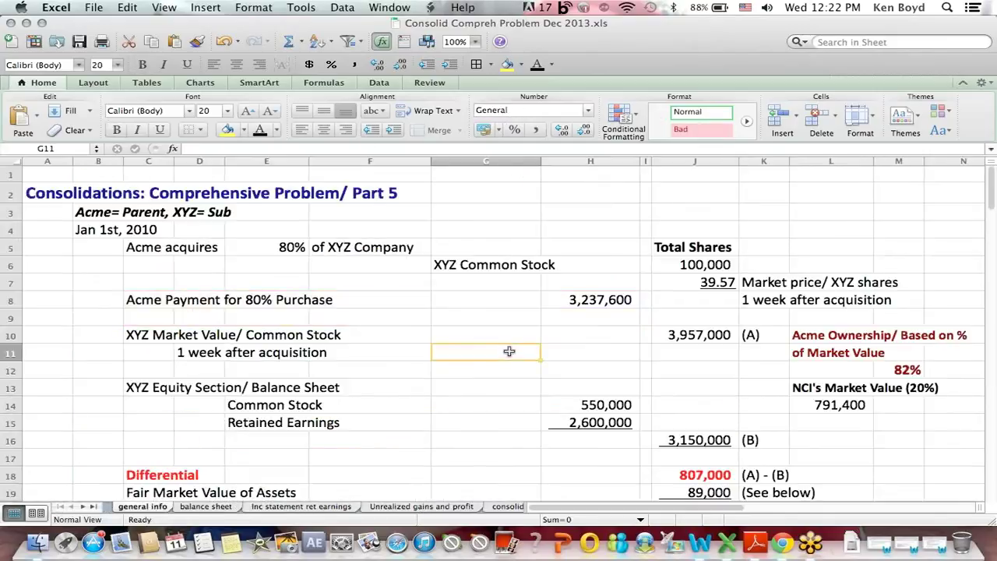
drag(991, 175, 989, 290)
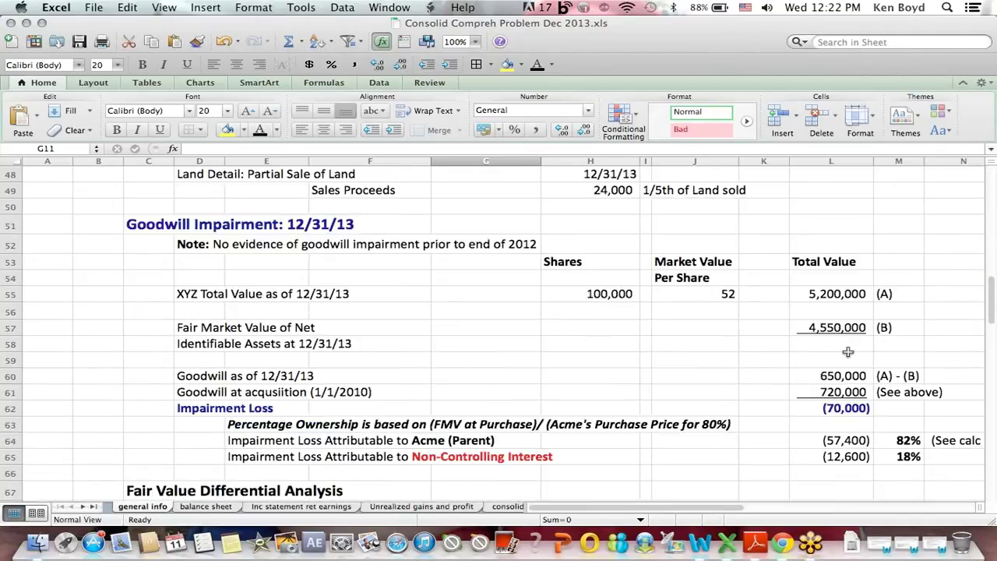
drag(816, 376, 169, 374)
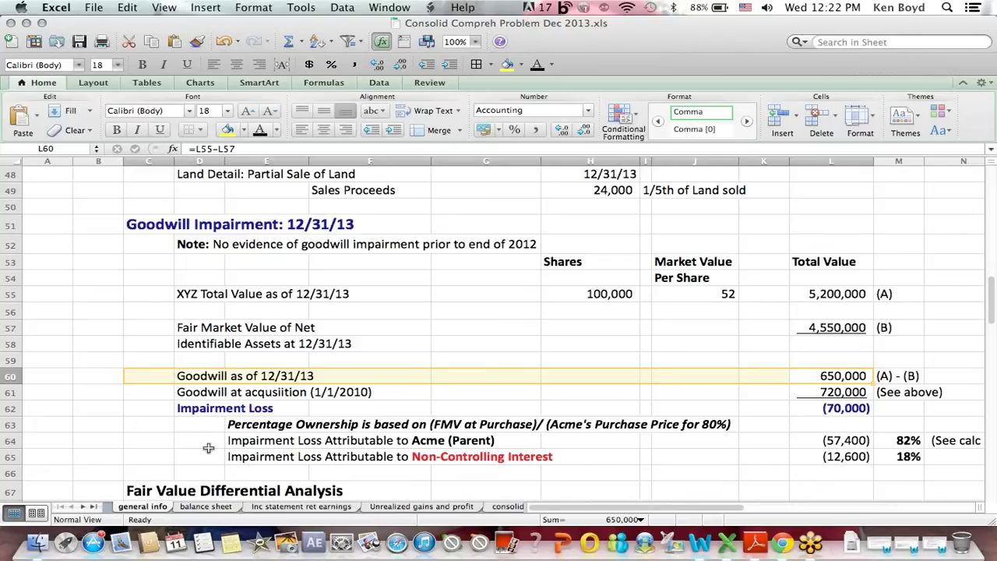
Return to the consolid balance sheet worksheet and examine the Goodwill line's elimination entry and consolidated balance.
click(93, 507)
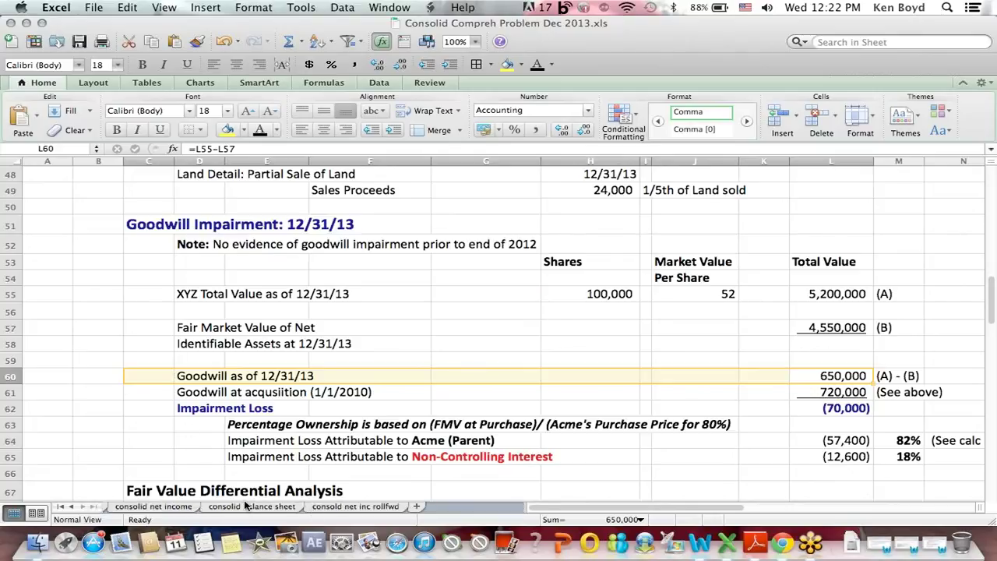
click(246, 507)
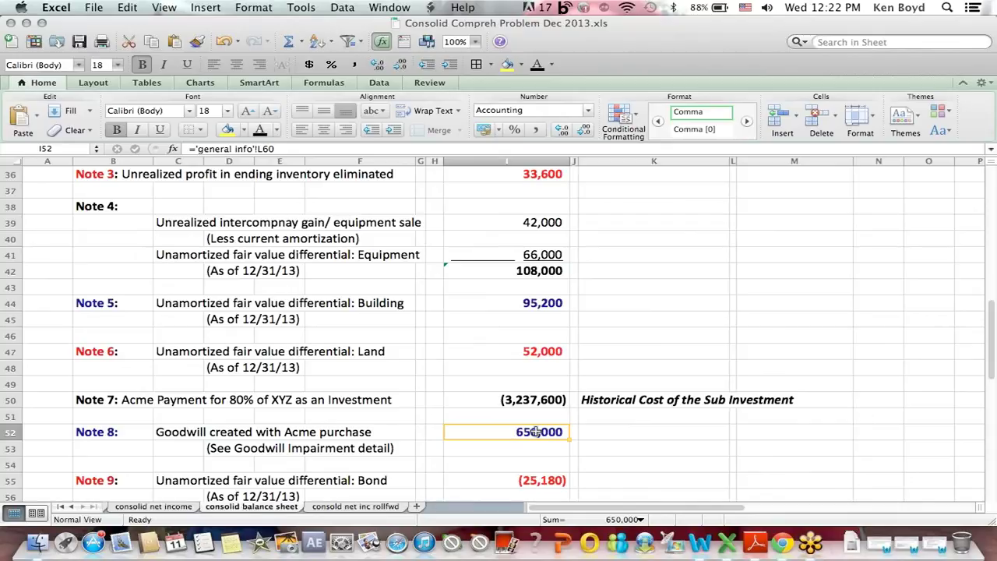
click(989, 188)
click(993, 229)
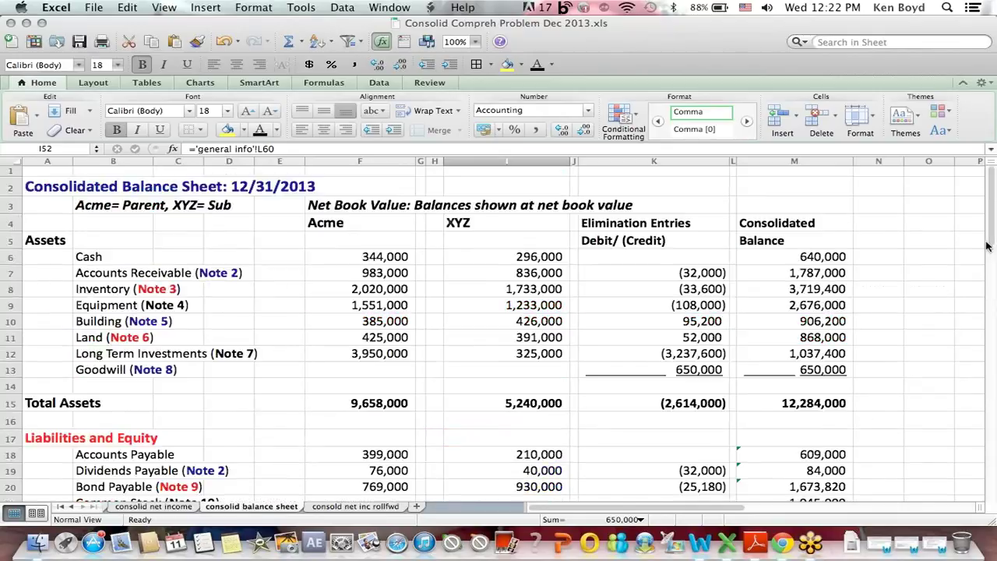
click(652, 373)
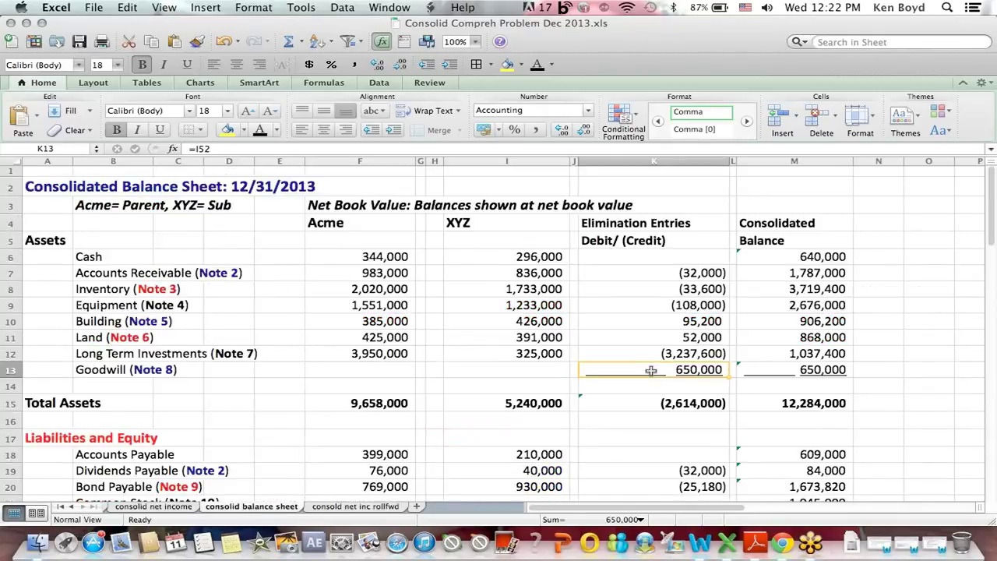
click(80, 379)
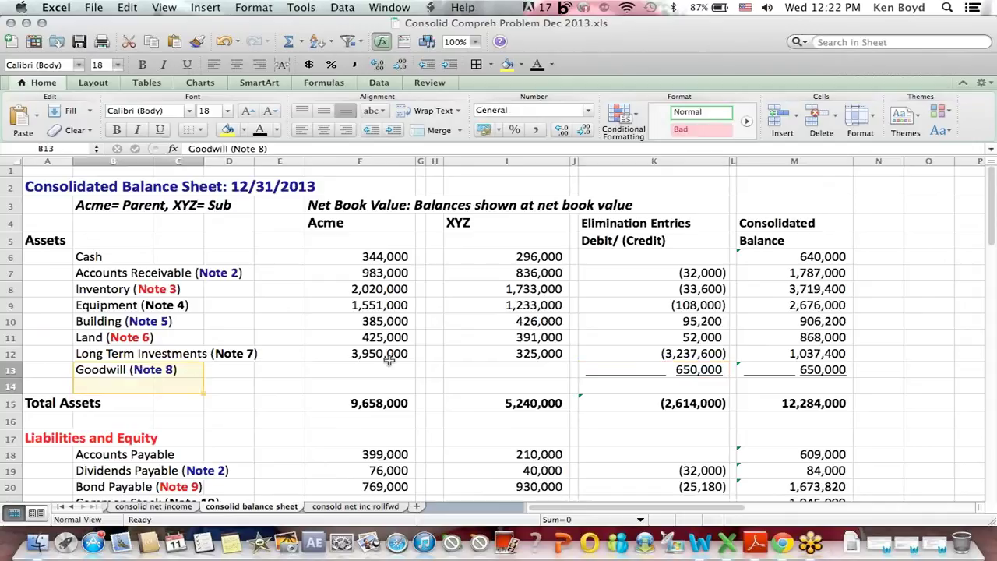
click(614, 371)
click(843, 370)
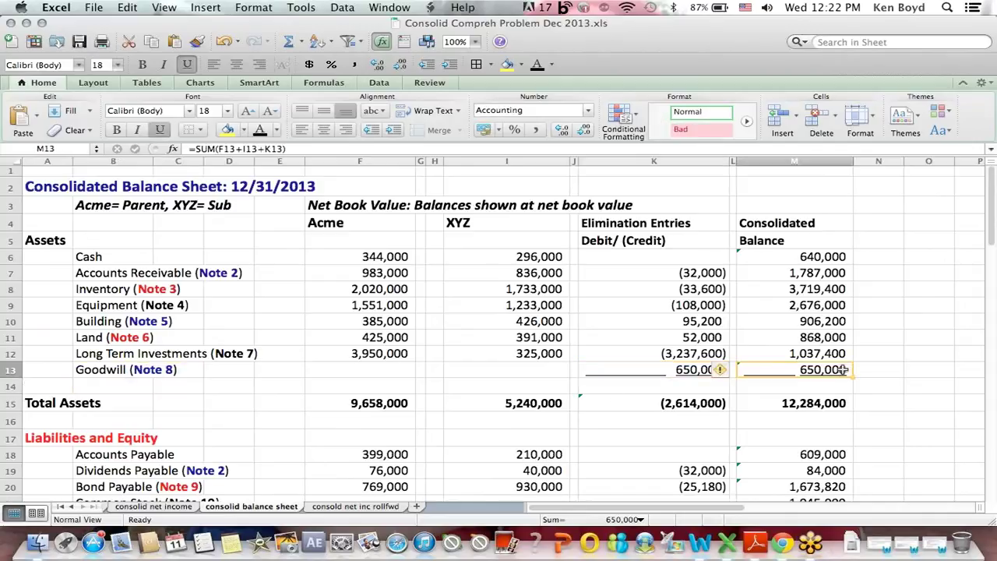
Examine the Liabilities and Equity section's Dividends Payable line and its elimination entry.
drag(47, 438, 233, 441)
click(136, 470)
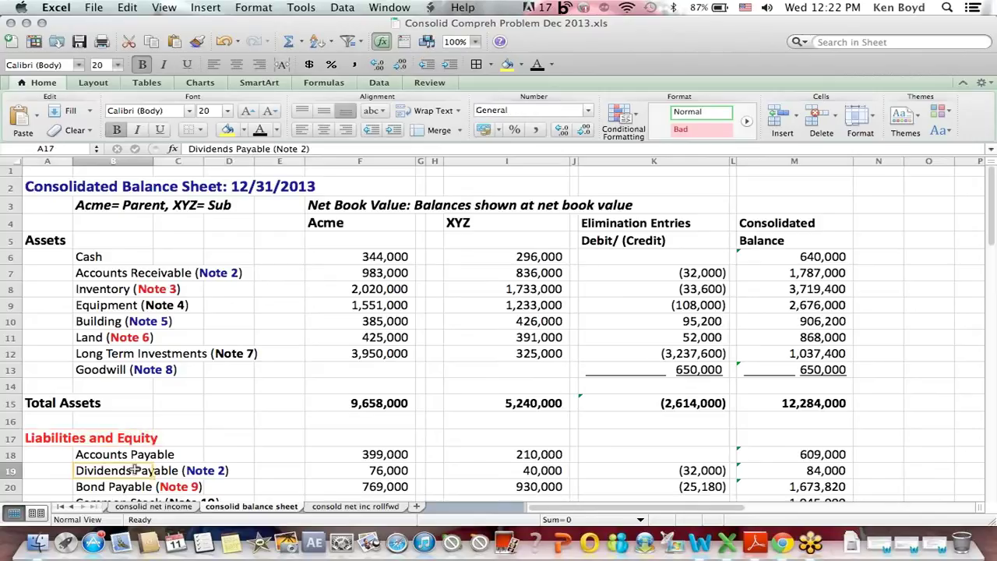
drag(136, 470, 406, 470)
click(669, 472)
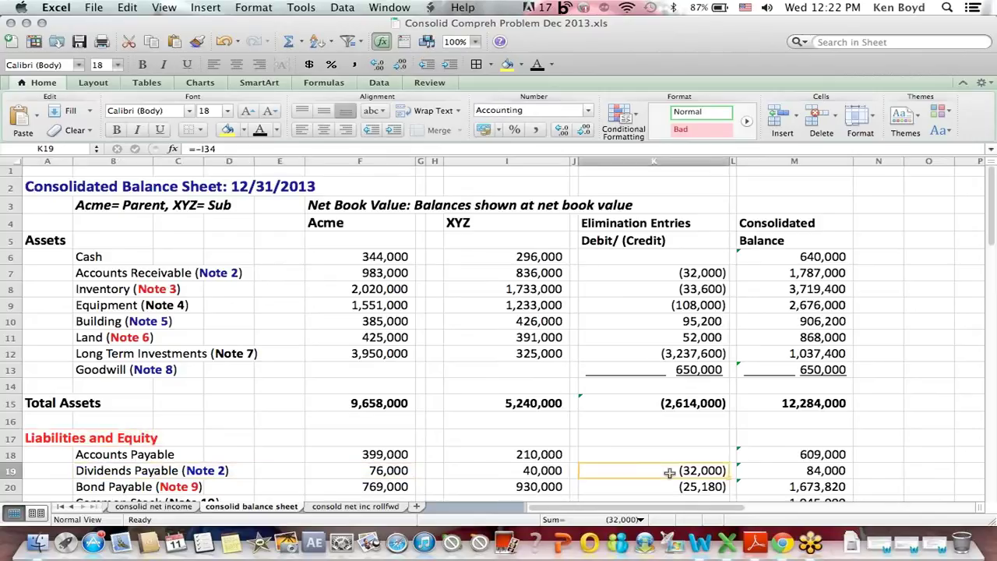
key(Down)
key(Down)
key(Down)
key(Down)
key(Down)
key(Down)
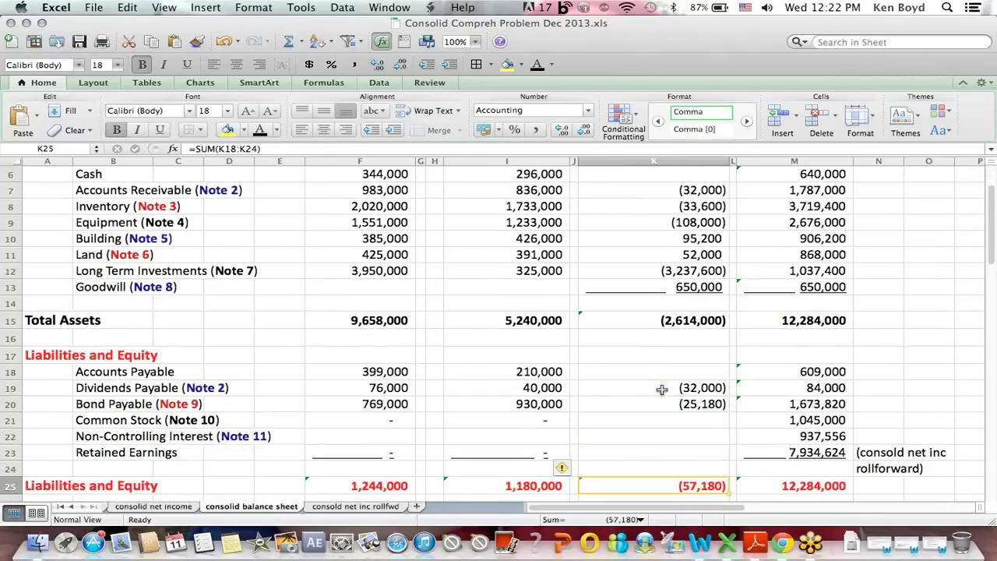
click(661, 389)
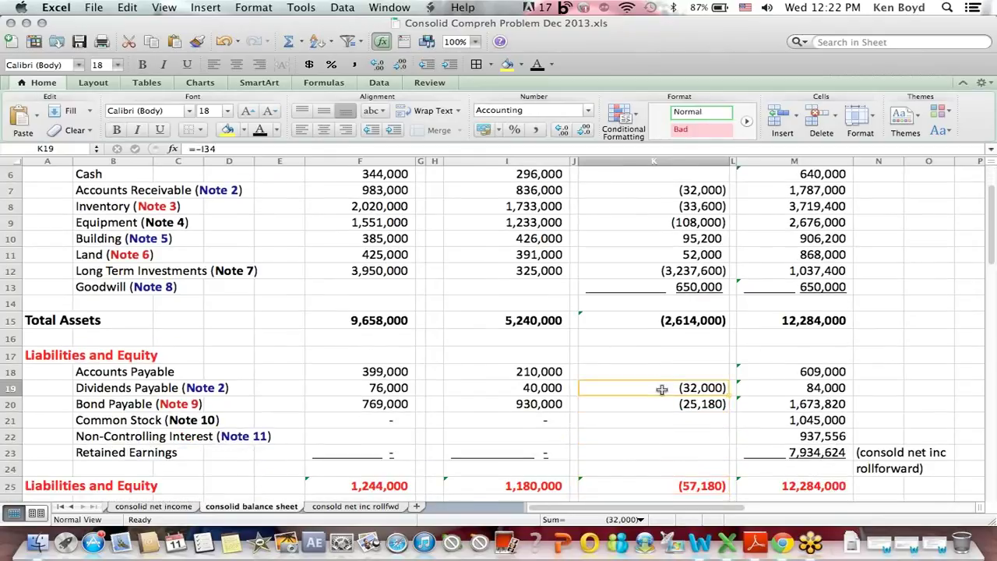
Trace the Bond Payable elimination entry to Note 9, the unamortized fair value differential for the bond, and select its amount.
drag(100, 398, 270, 402)
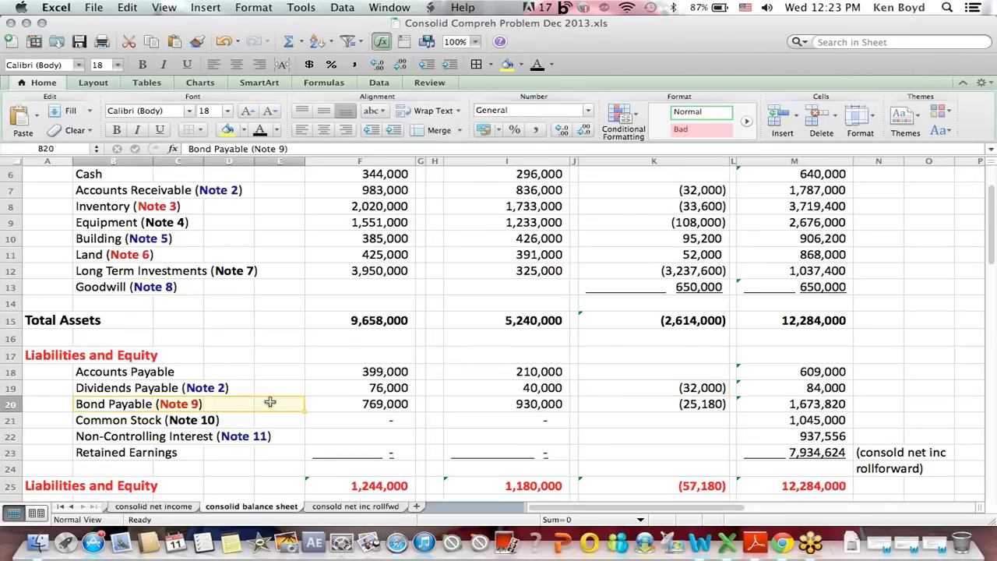
click(664, 404)
drag(991, 193, 986, 333)
drag(178, 420, 389, 437)
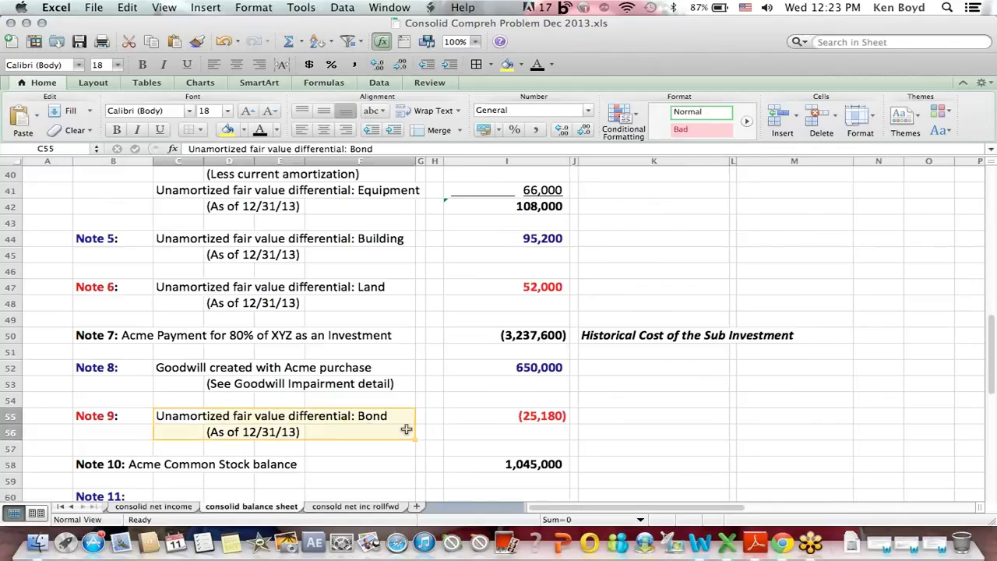
click(497, 414)
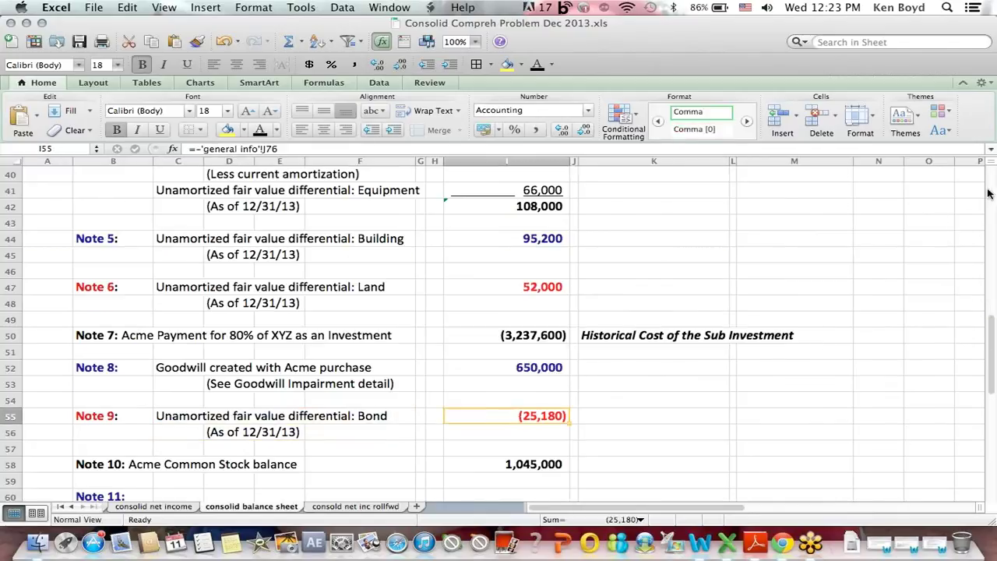
Go back up to the balance sheet lines and select the Bond Payable elimination entry.
click(989, 195)
scroll(989, 249, up, 5)
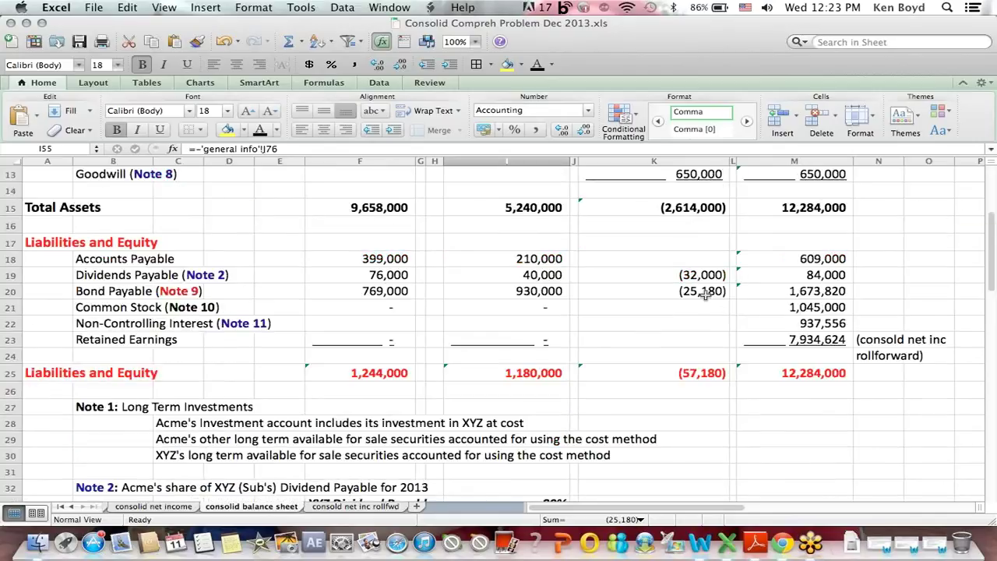
click(652, 290)
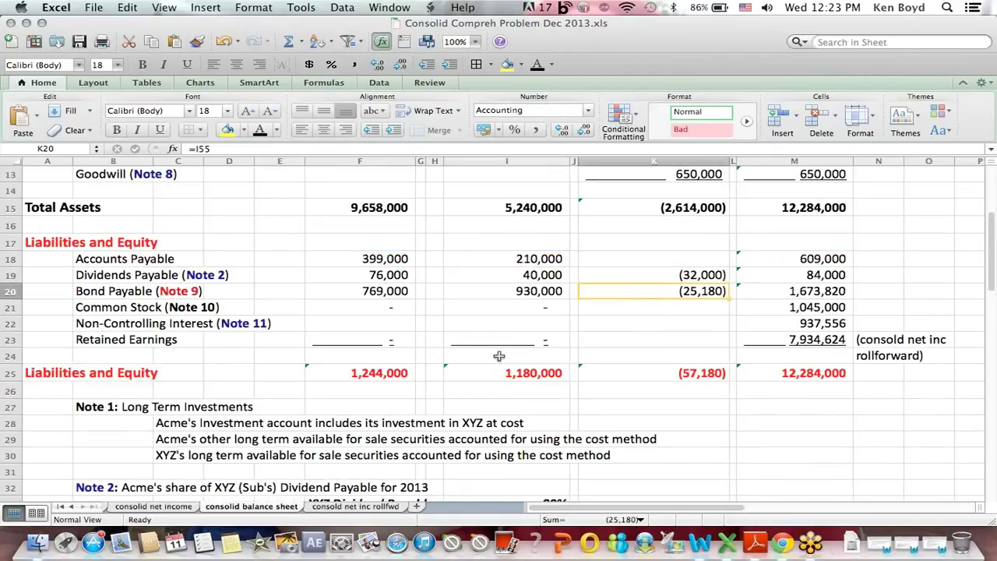
Examine the Retained Earnings line, its consolidated balance and the consold net inc rollforward reference beside it.
click(122, 340)
drag(122, 340, 356, 340)
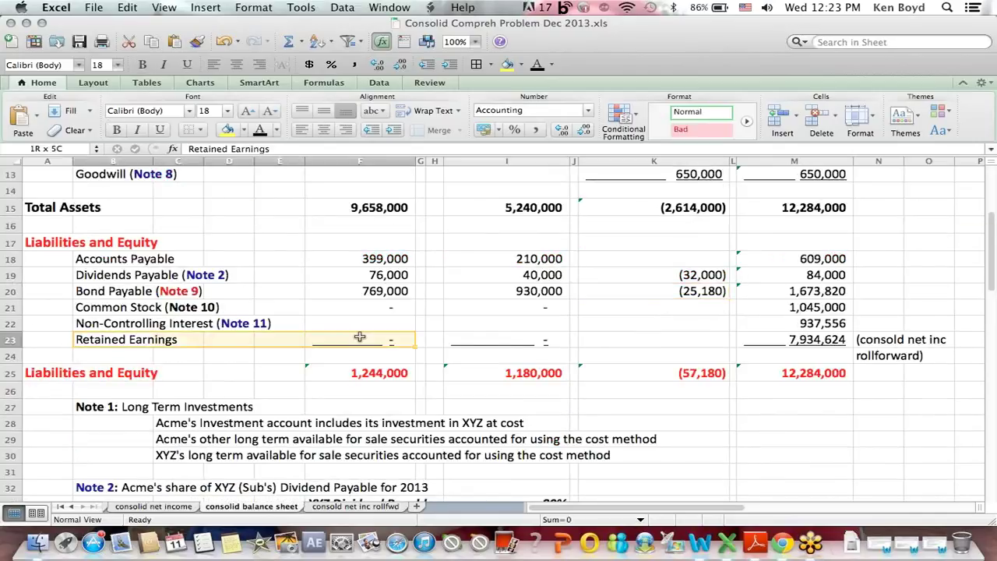
click(795, 340)
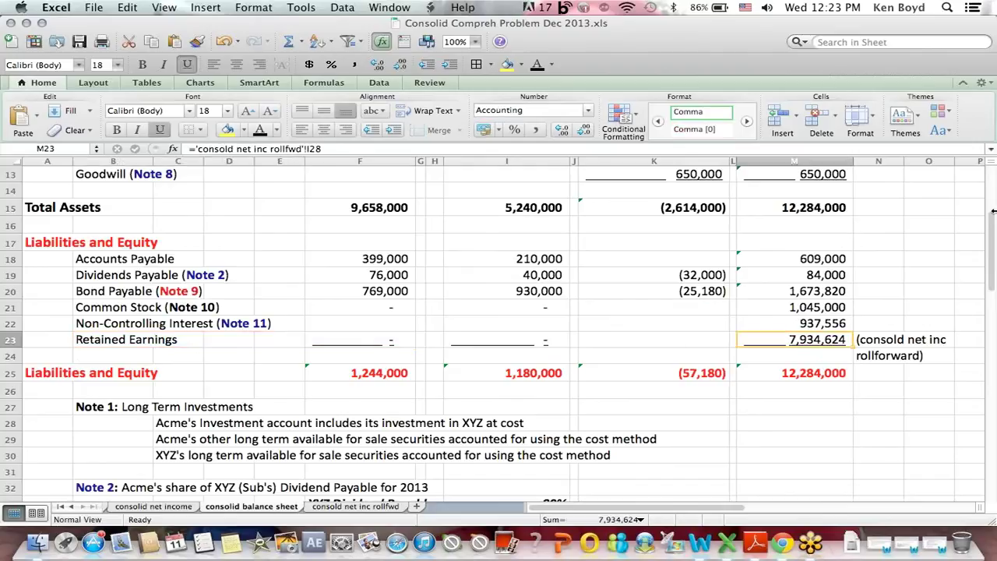
drag(989, 222, 990, 251)
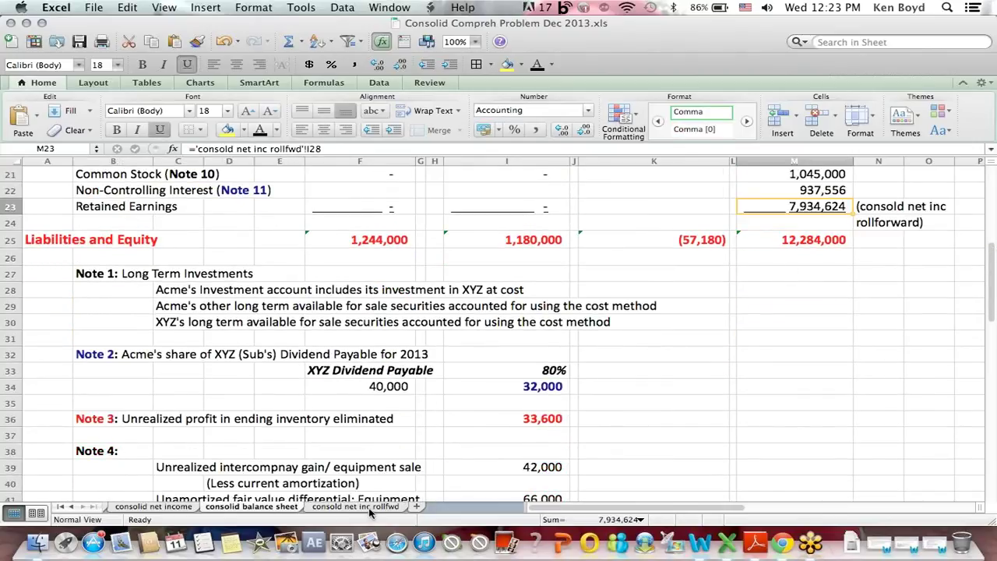
drag(905, 209, 908, 233)
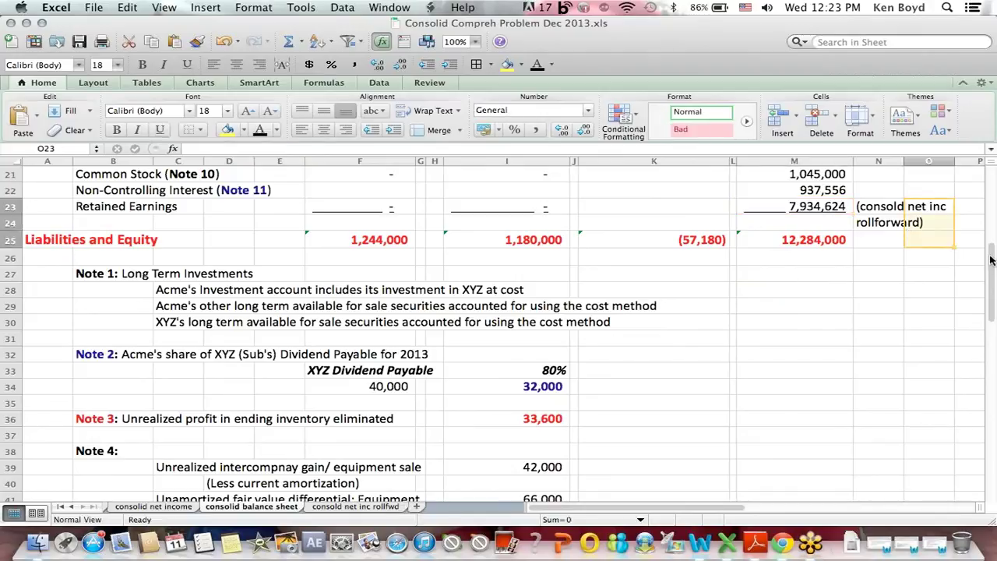
drag(990, 260, 989, 221)
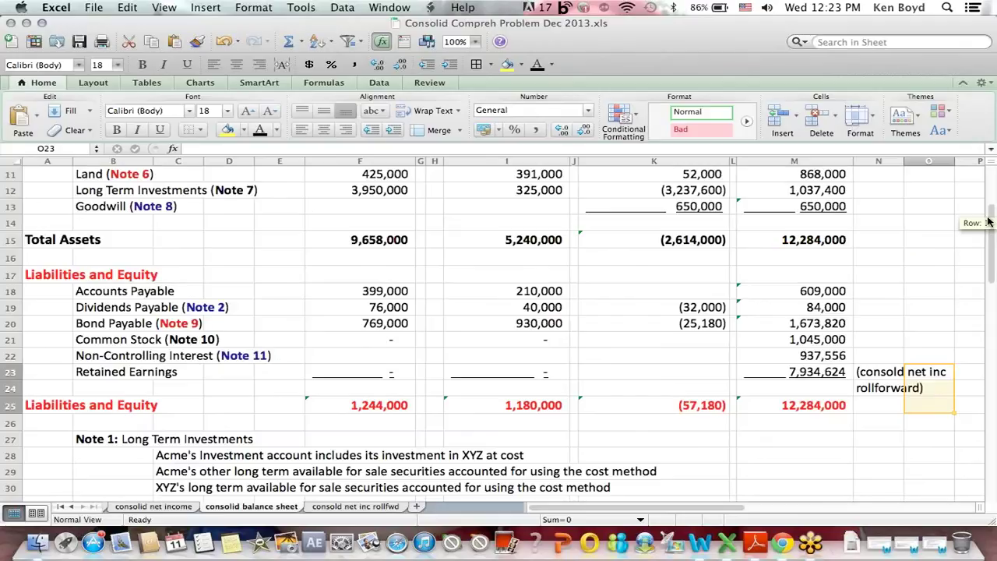
Compare the consolidated Total Assets with the consolidated Liabilities and Equity total.
click(765, 243)
click(777, 405)
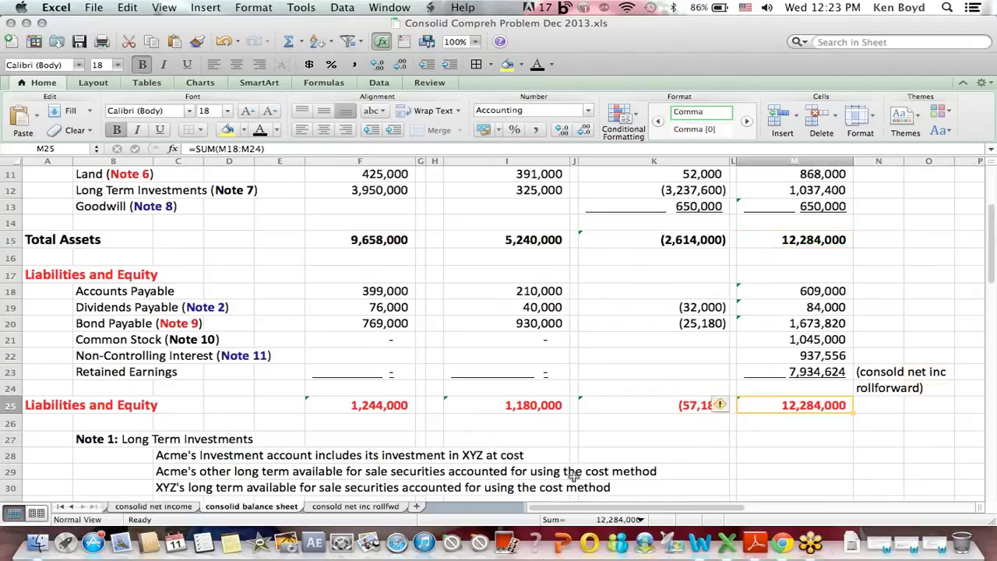
Open the consold net inc rollfwd worksheet and examine its title and the Acme, XYZ and Consolidated Balance columns.
click(355, 506)
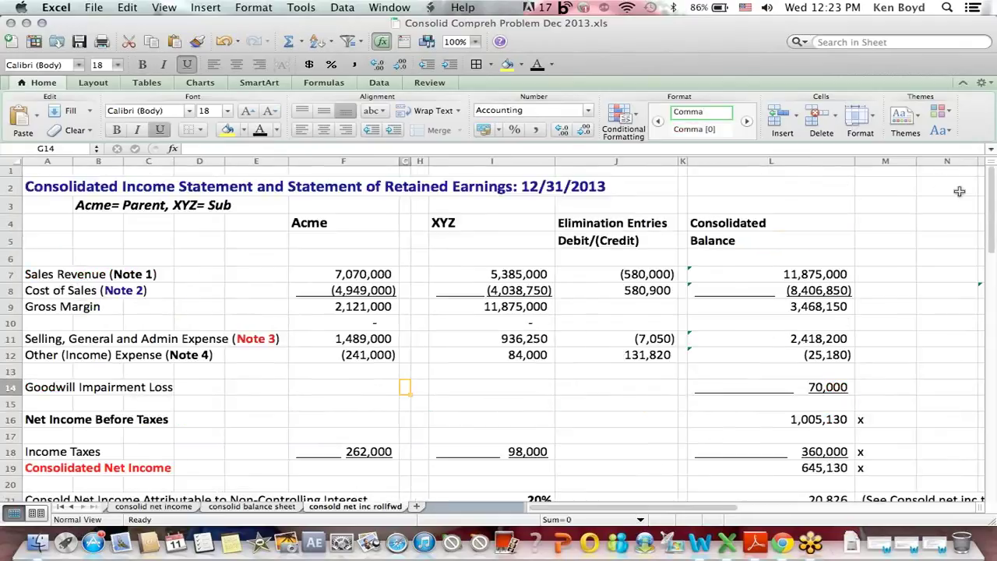
drag(330, 218, 515, 494)
click(146, 190)
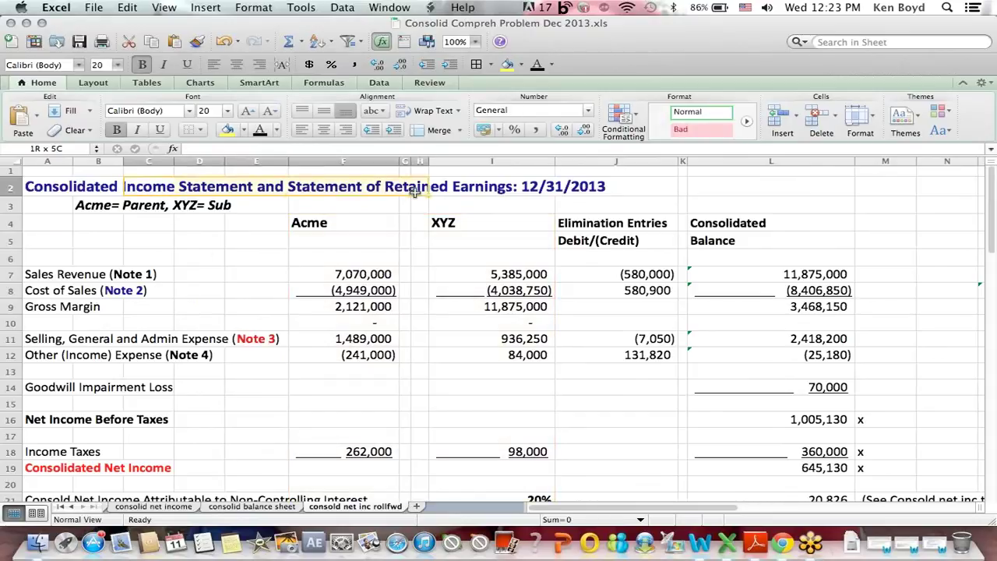
drag(774, 227, 776, 479)
Trace the Sales Revenue elimination entry to Note 1's intercompany sale price and return to the entry on the income statement.
drag(31, 275, 209, 274)
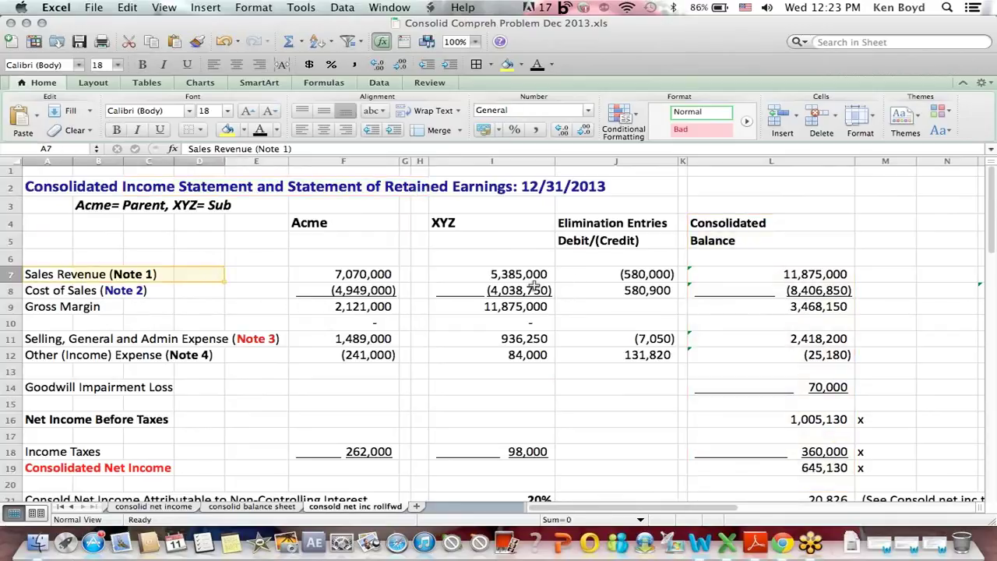
click(611, 276)
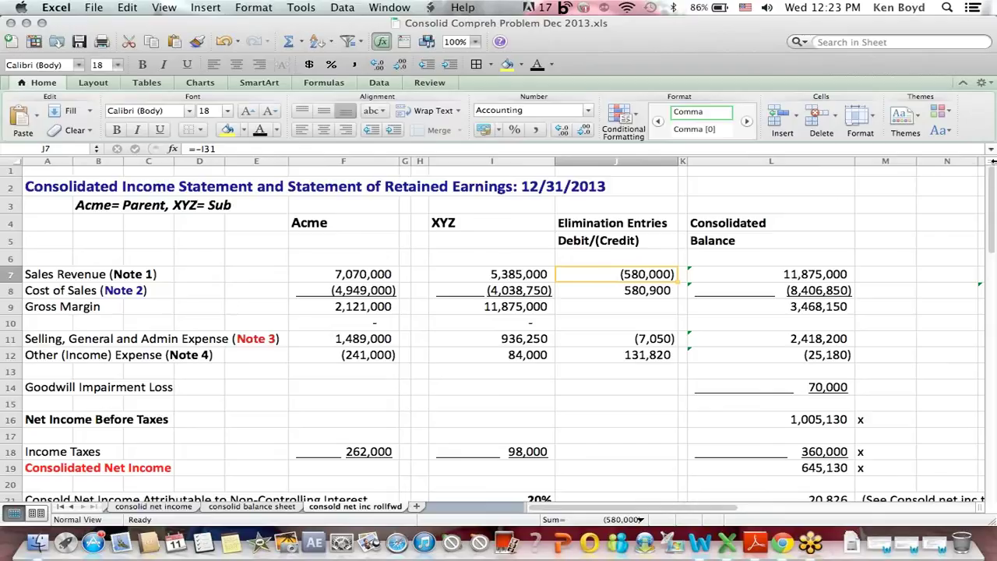
drag(991, 170, 990, 257)
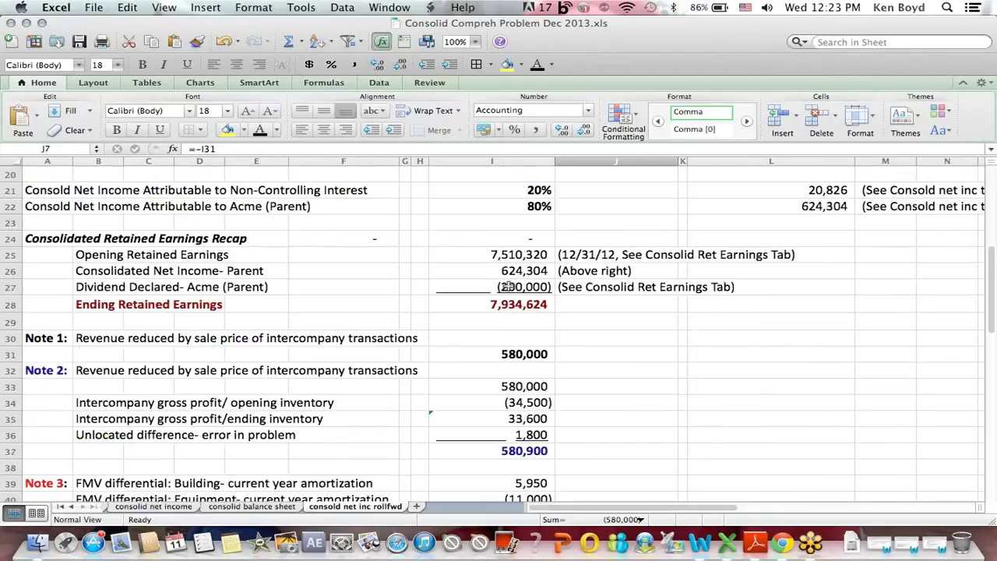
drag(76, 346, 505, 355)
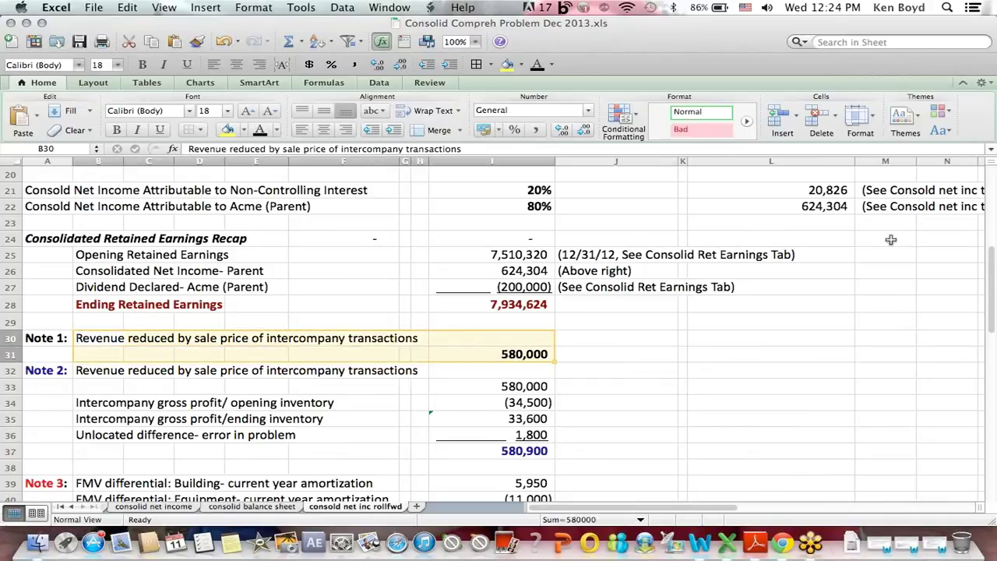
drag(985, 269, 990, 180)
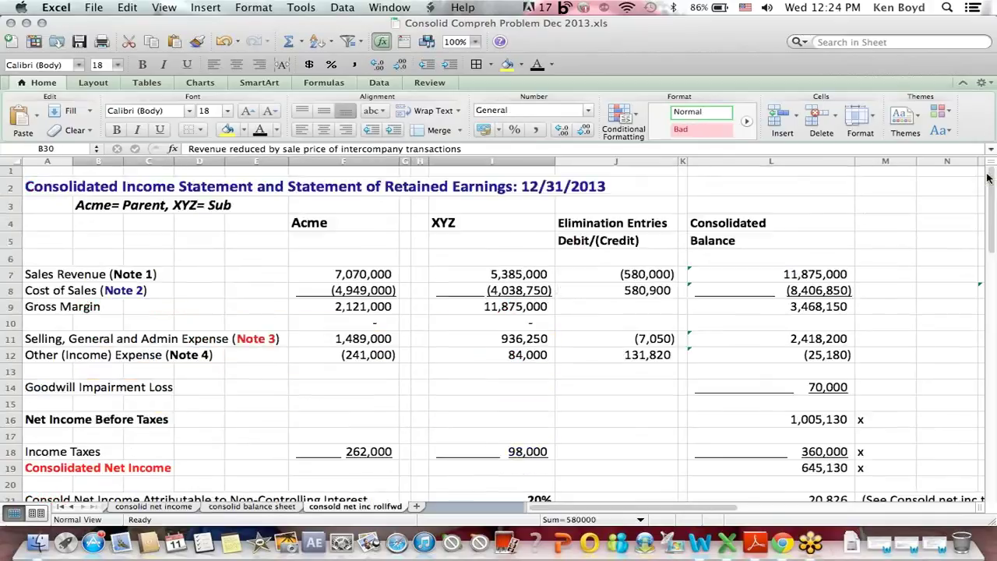
click(602, 272)
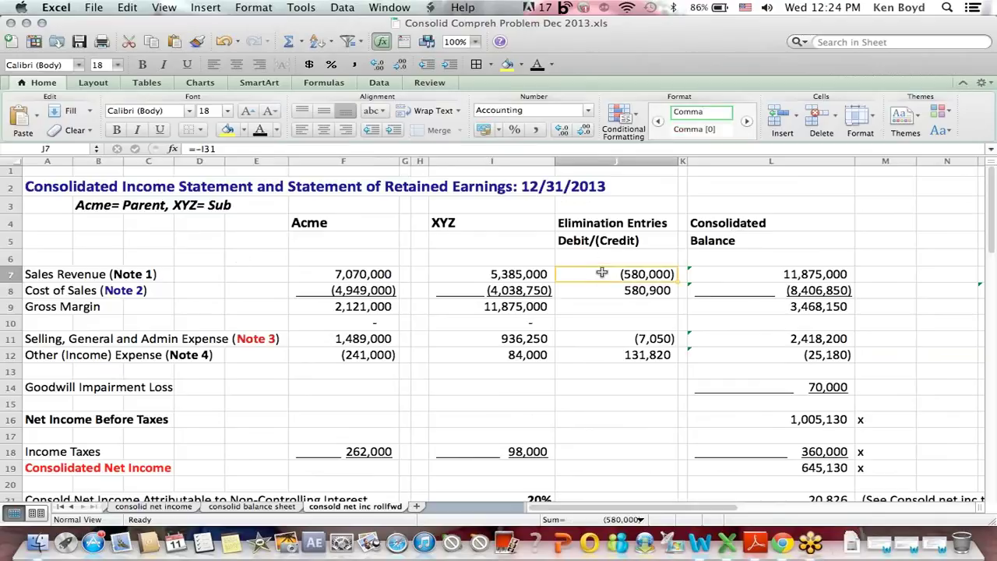
click(51, 267)
click(640, 237)
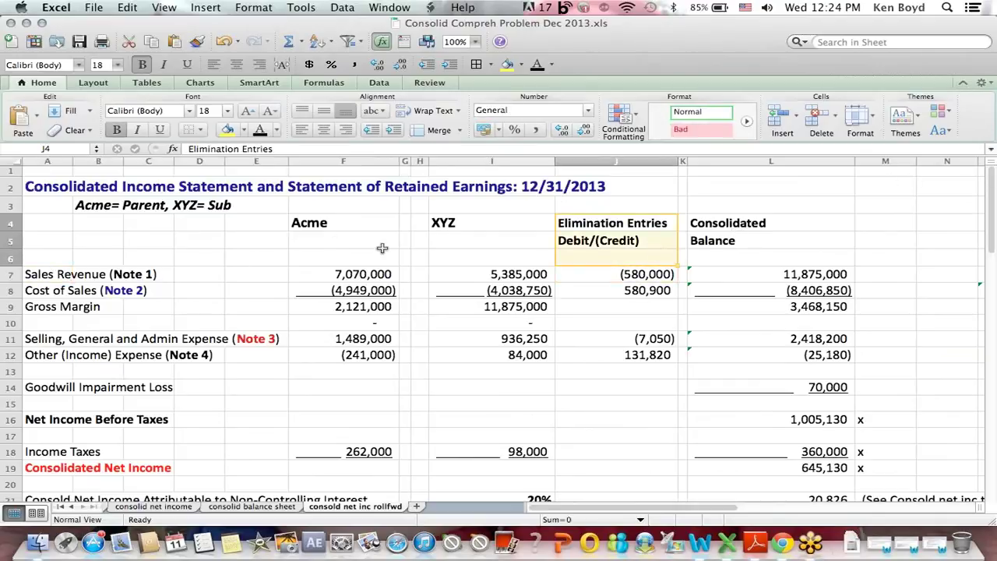
Trace Cost of Sales to Note 2, highlighting its intercompany sale price, the inventory gross profit lines and the unlocated difference.
click(64, 288)
drag(991, 178, 993, 266)
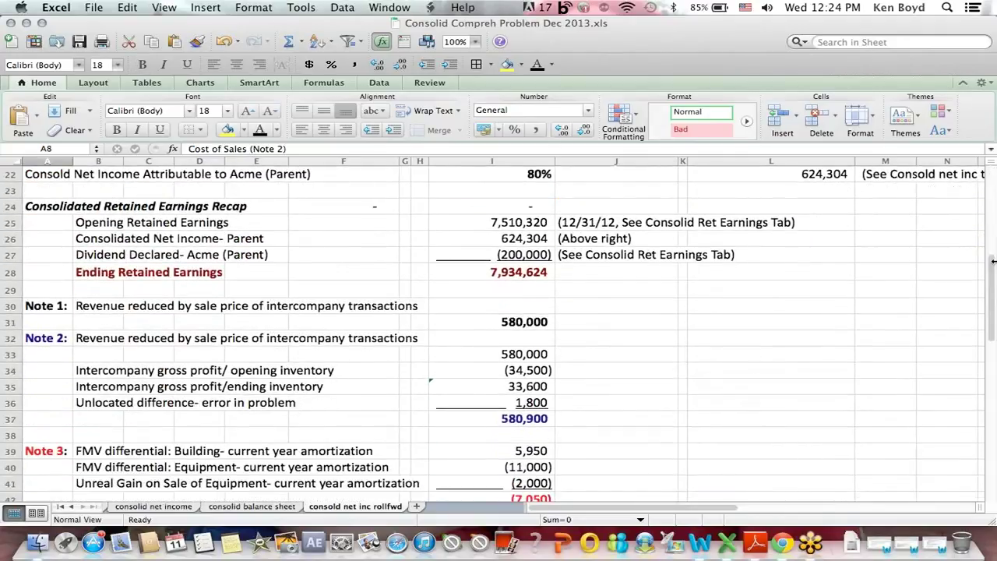
drag(132, 337, 522, 357)
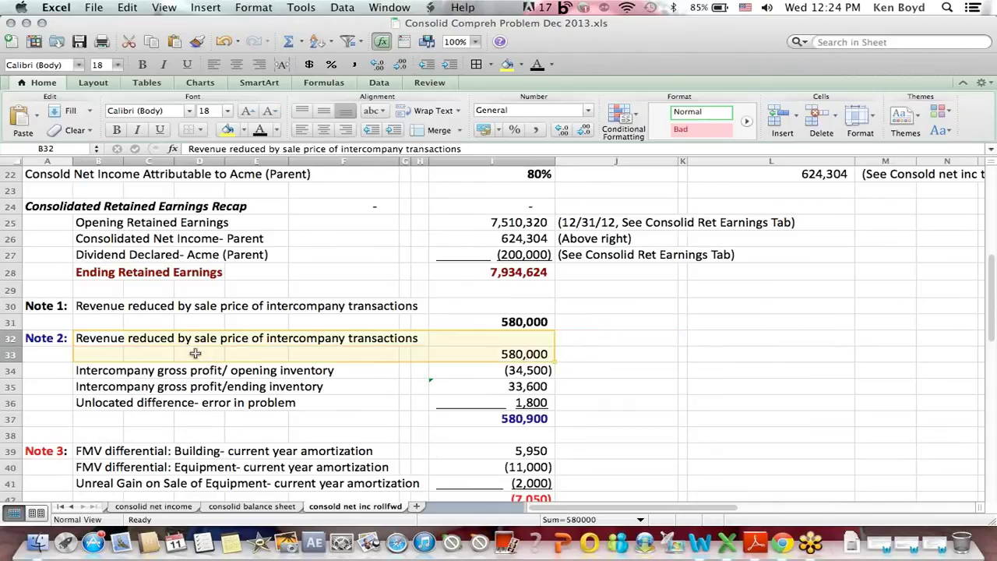
drag(125, 370, 570, 380)
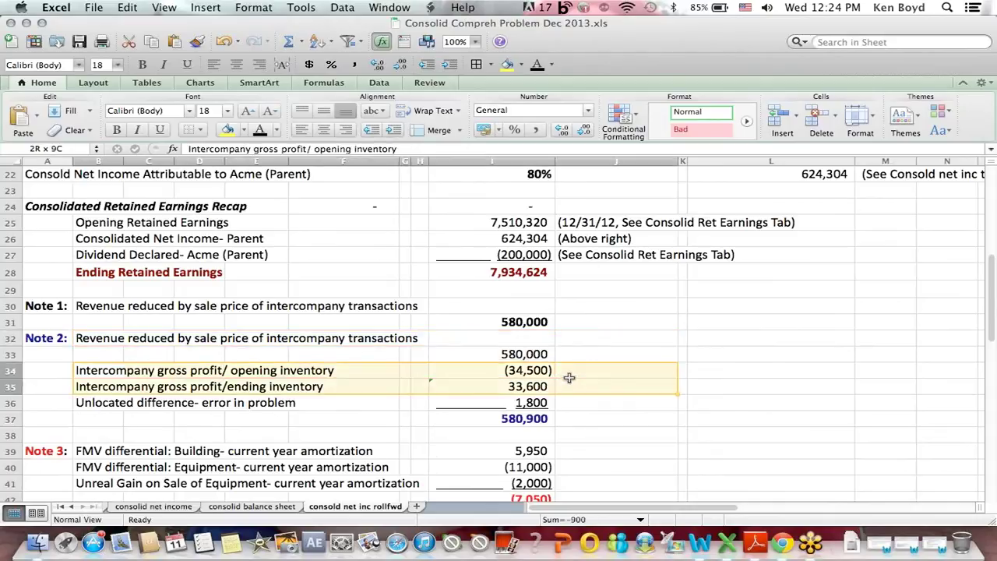
click(569, 380)
drag(105, 369, 528, 383)
drag(137, 404, 561, 405)
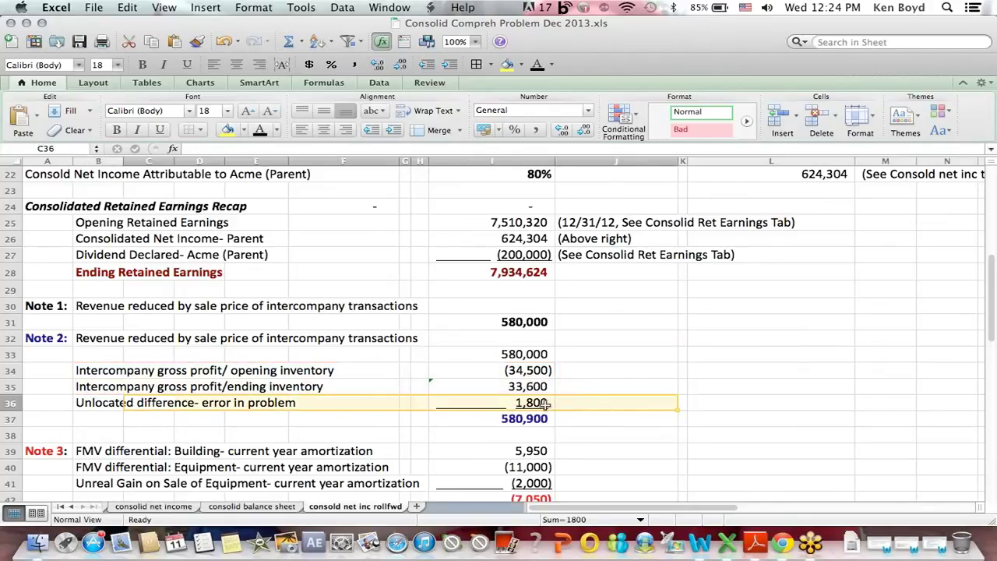
click(545, 403)
drag(109, 403, 507, 400)
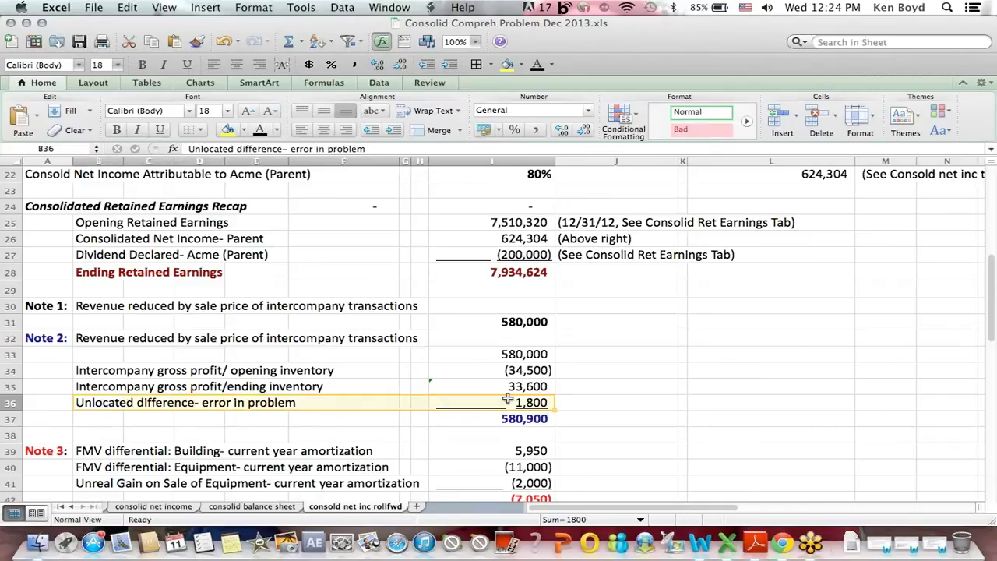
Inspect the source formulas behind Note 2's intercompany gross profit amounts for opening and ending inventory.
click(244, 254)
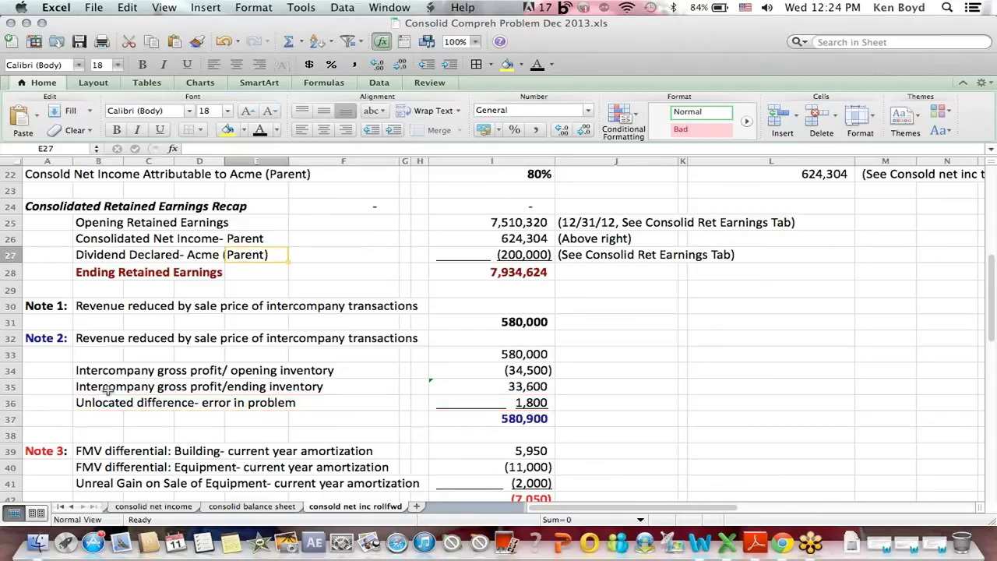
click(87, 372)
drag(87, 372, 442, 376)
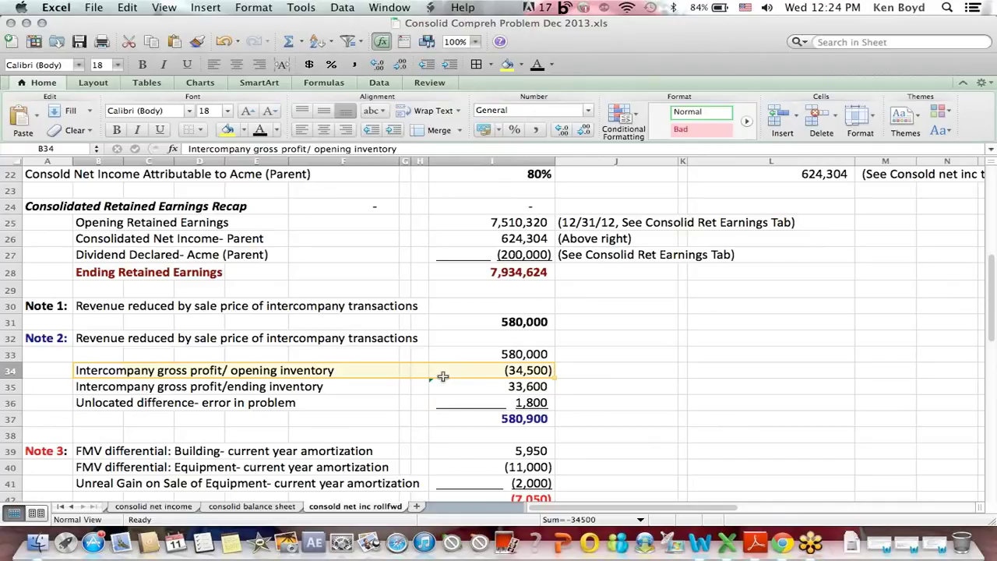
click(489, 369)
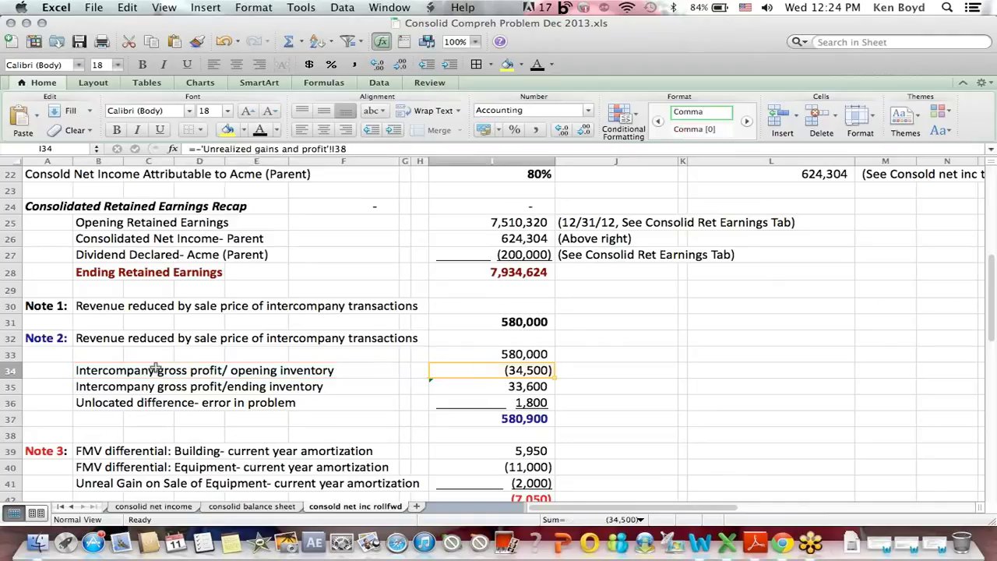
click(90, 383)
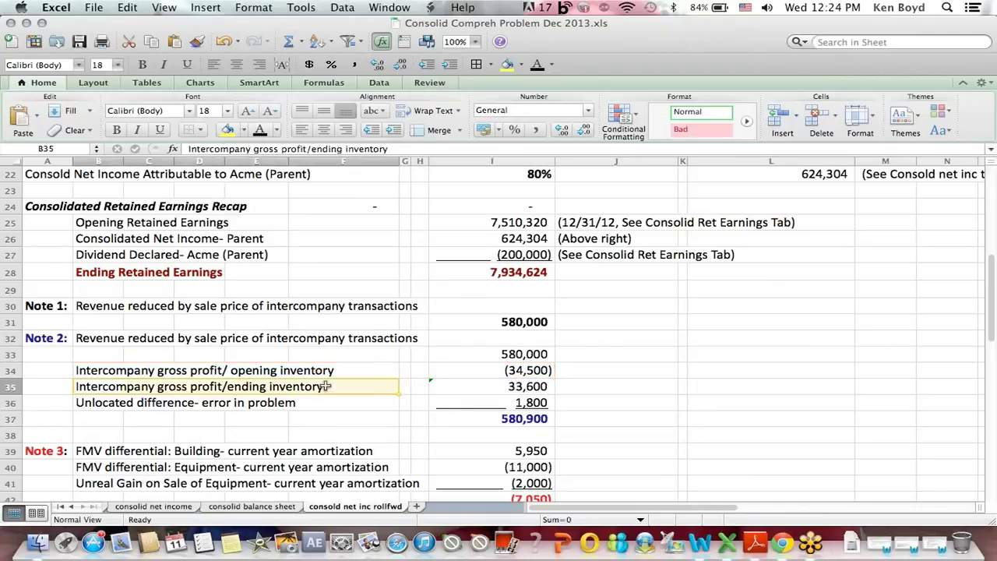
click(495, 386)
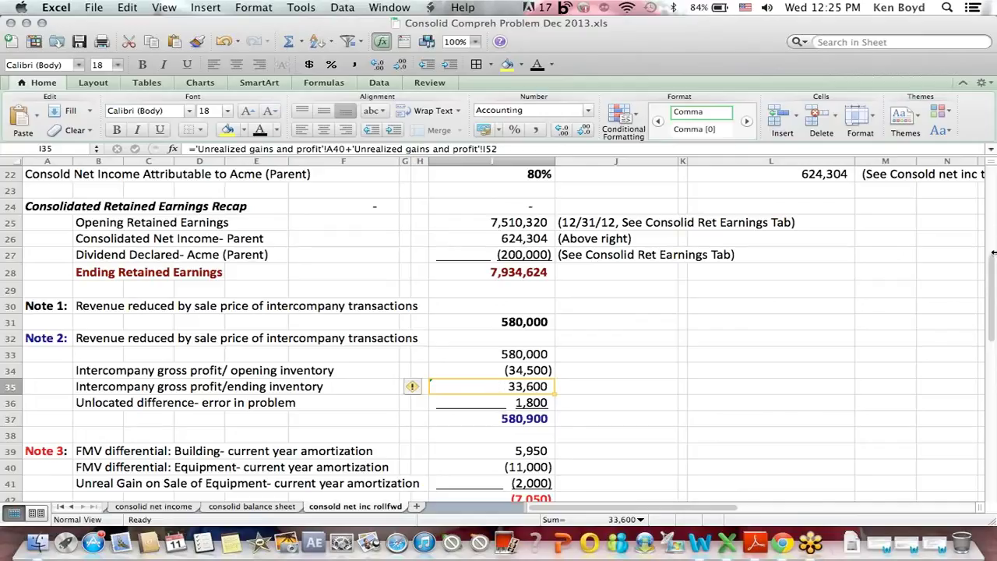
Match Note 2's total to the Cost of Sales elimination entry and review the Acme and XYZ amounts on that line.
click(524, 419)
drag(990, 267, 991, 178)
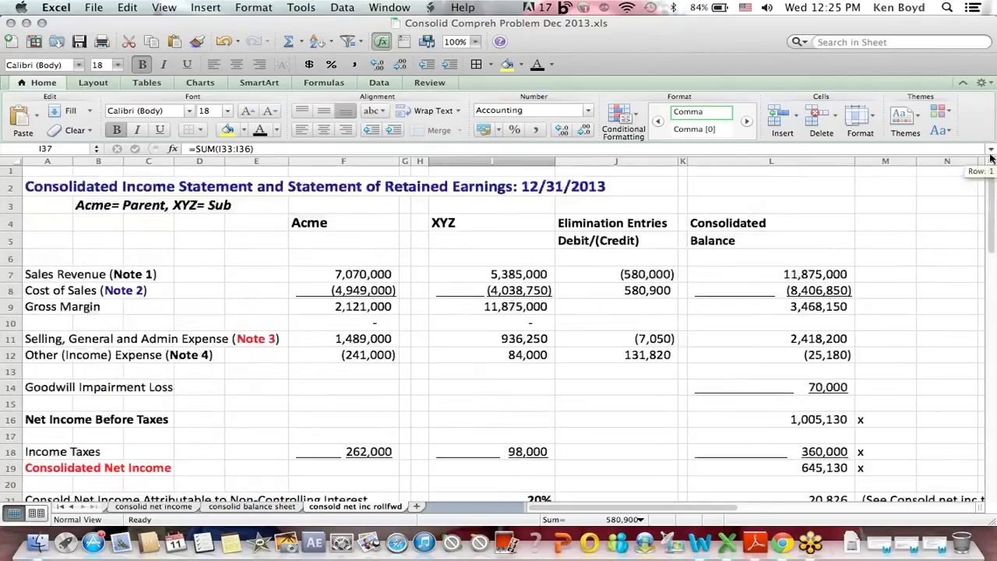
click(624, 289)
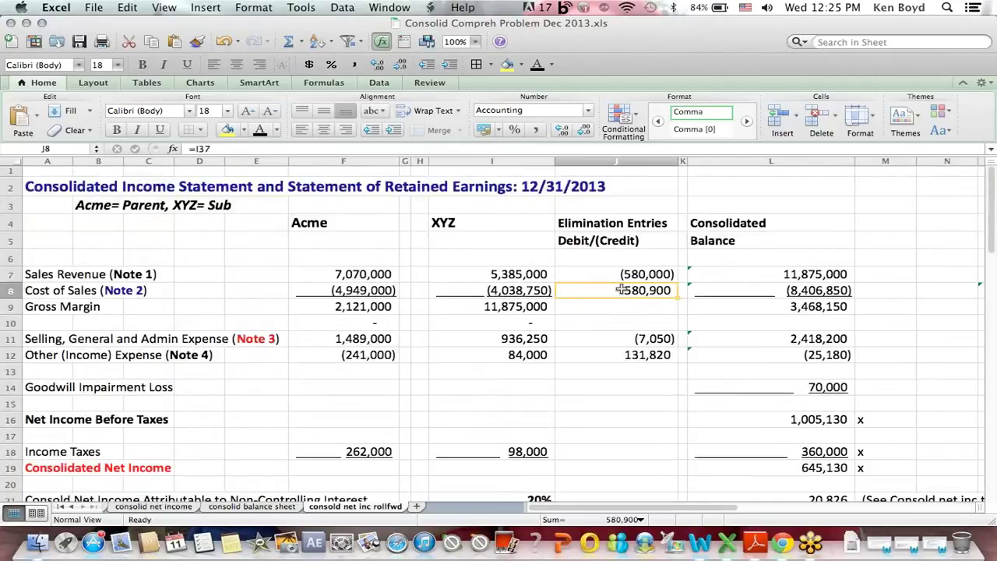
drag(308, 290, 521, 289)
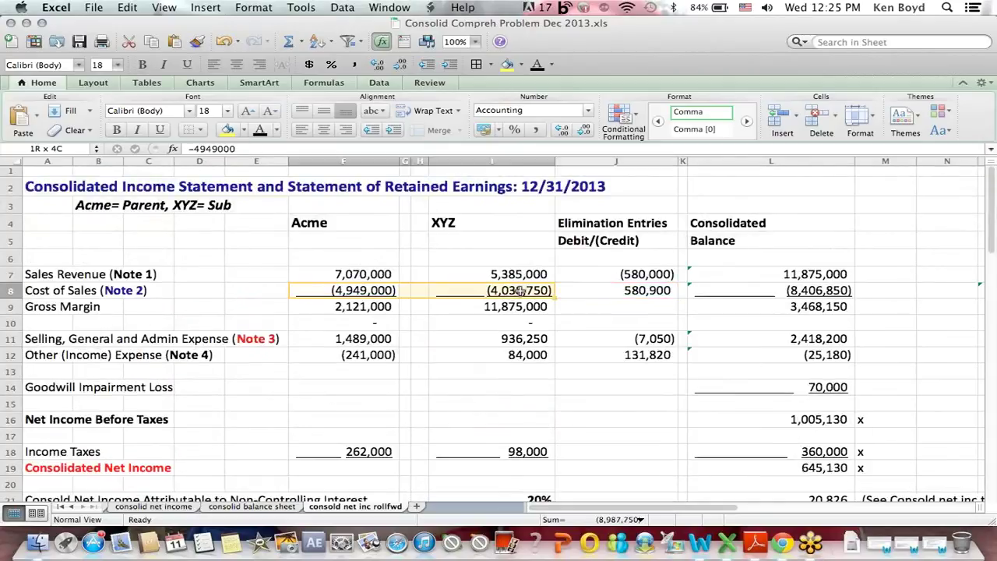
click(654, 291)
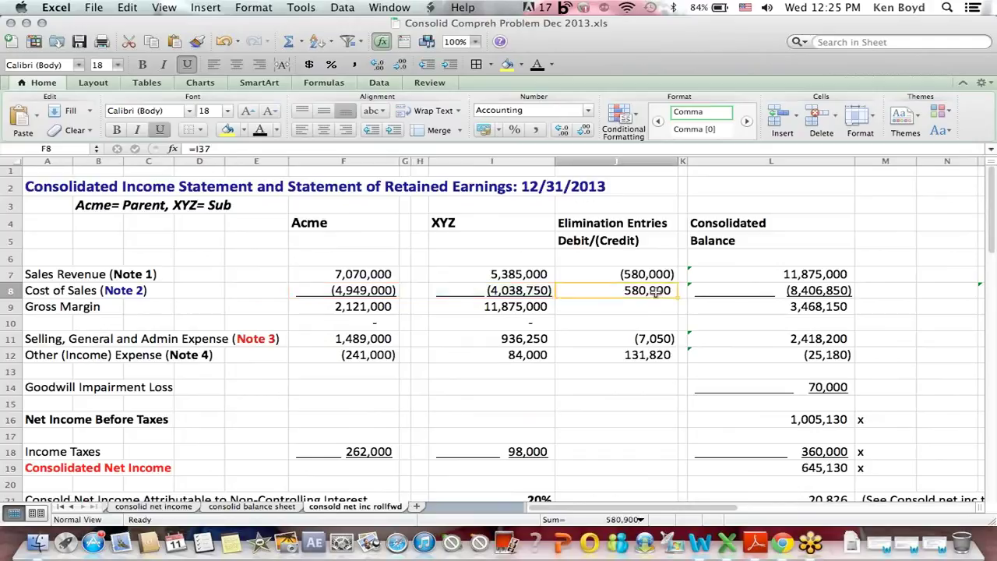
Check the consolidated Sales Revenue and Cost of Sales against their eliminations, and inspect the consolidated Gross Margin's SUM formula.
click(724, 272)
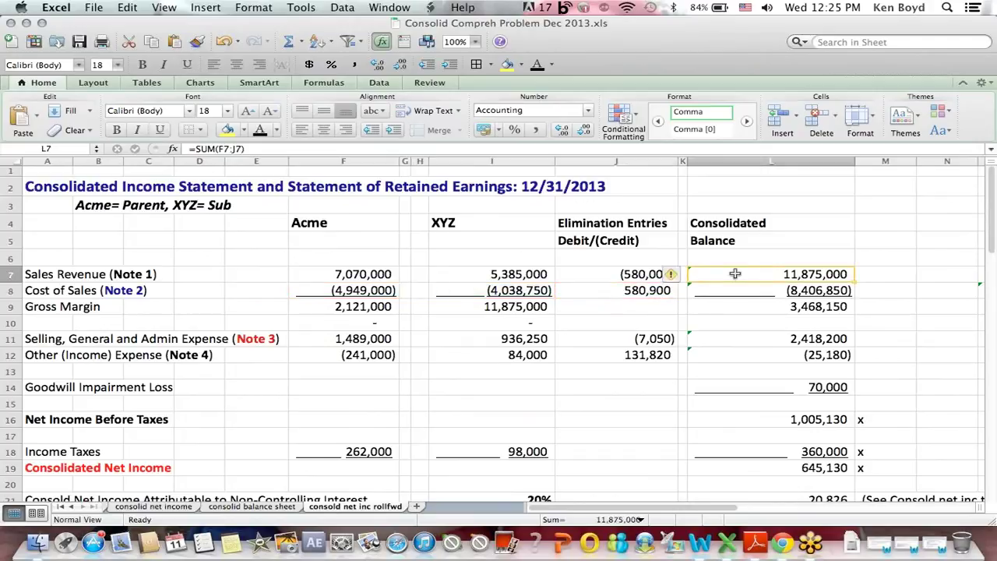
click(634, 275)
click(767, 288)
click(614, 294)
click(795, 309)
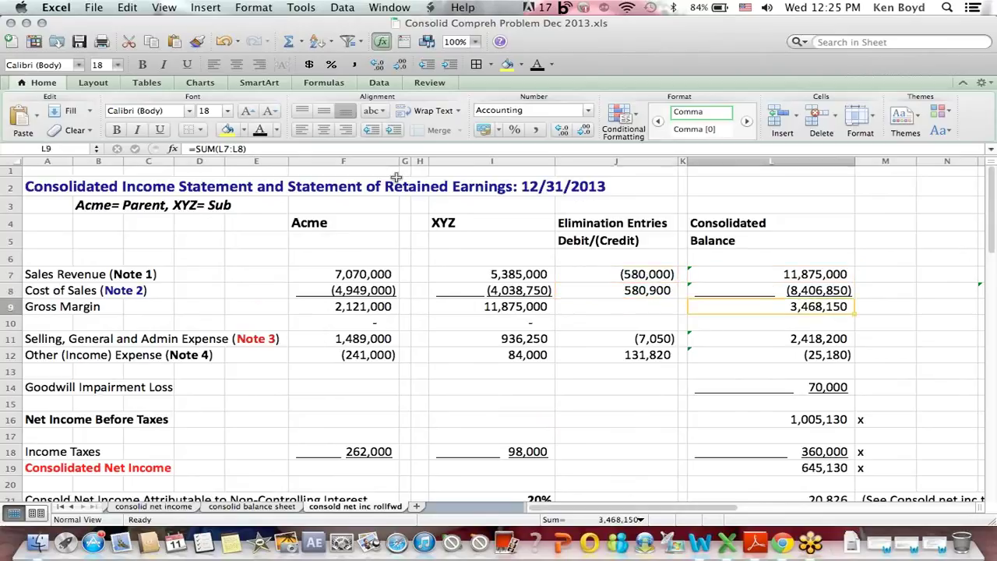
click(224, 149)
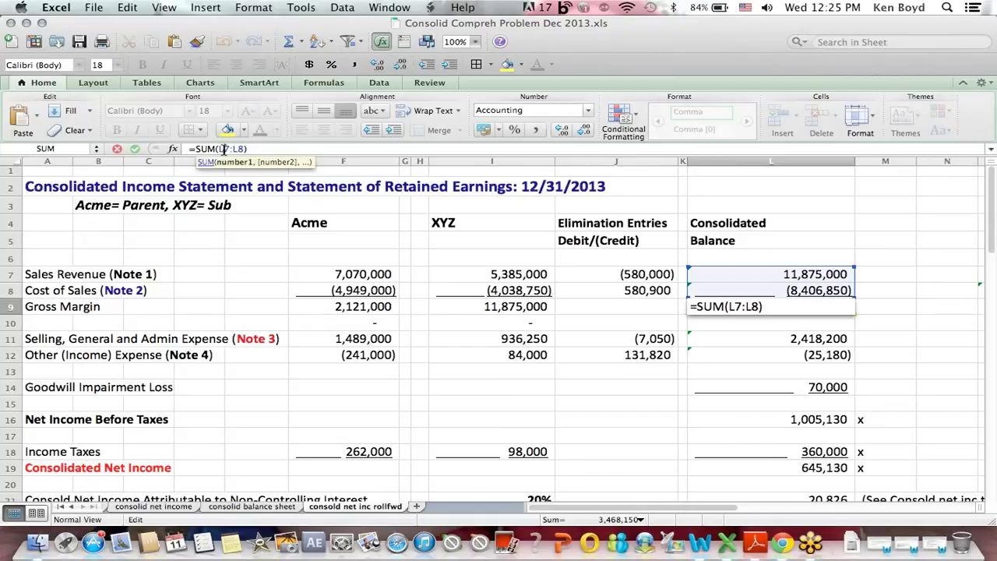
key(Return)
Trace Selling, General and Admin Expense to Note 3's amortization lines and total, and return to its elimination entry.
drag(46, 343, 312, 343)
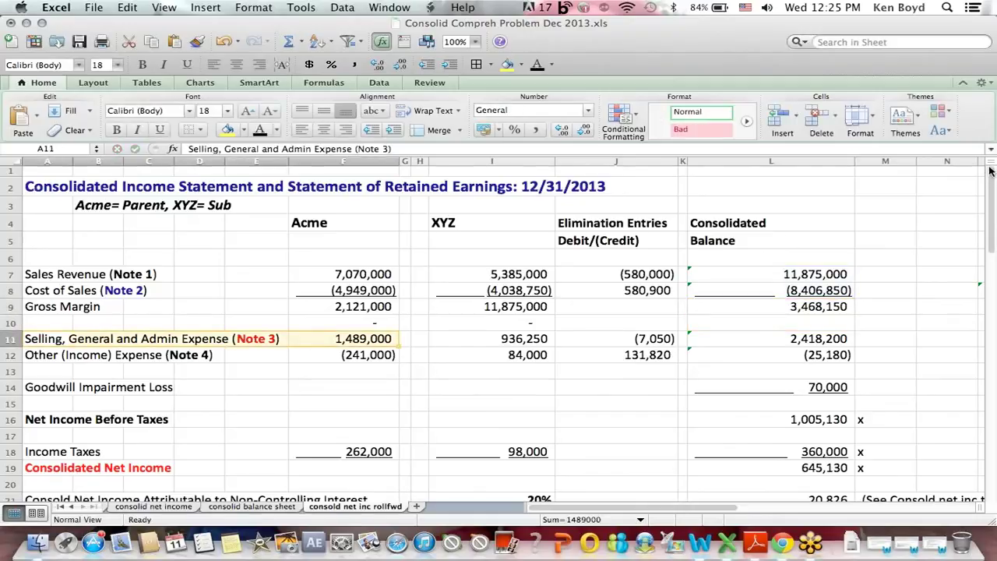
scroll(968, 260, down, 10)
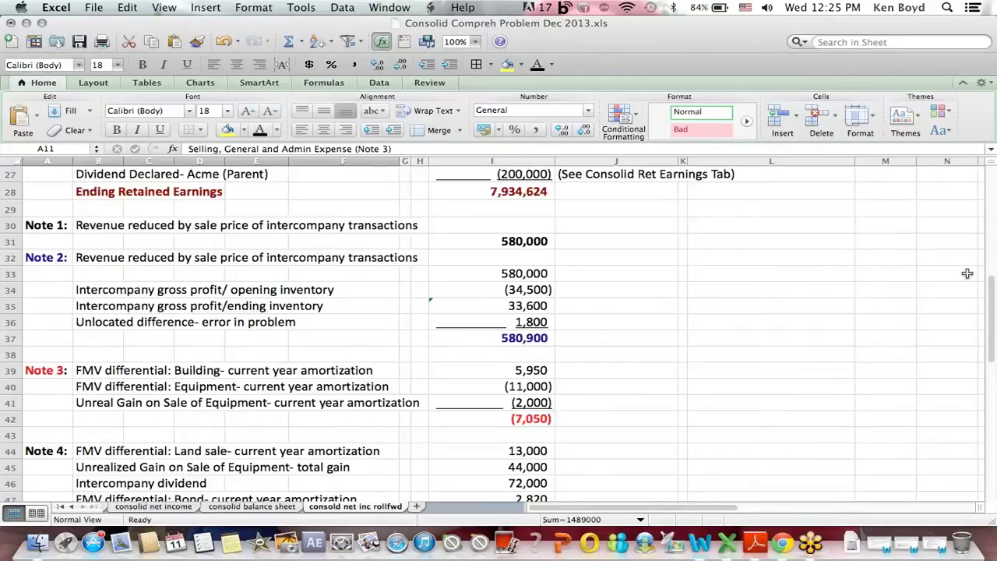
drag(101, 370, 567, 394)
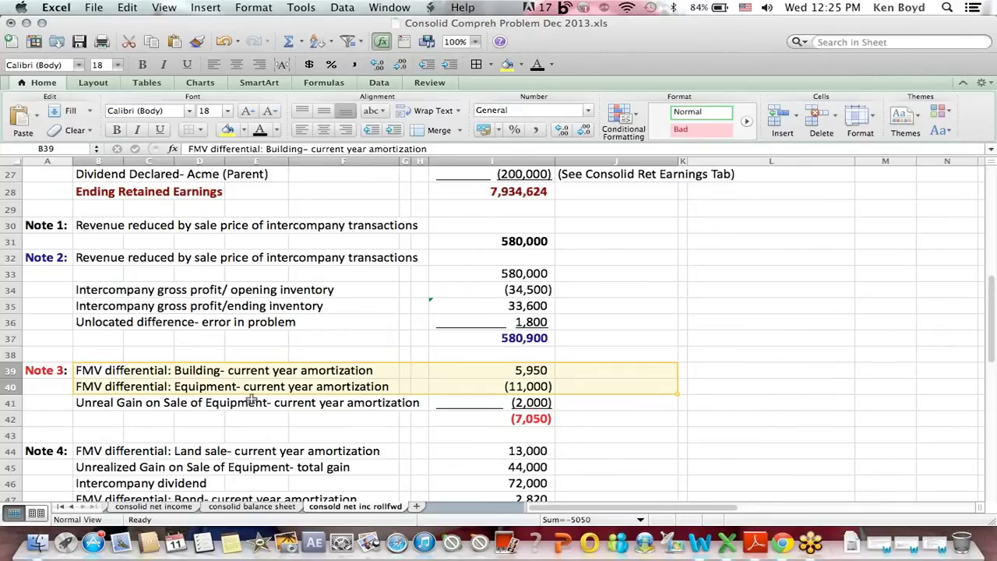
drag(101, 402, 543, 403)
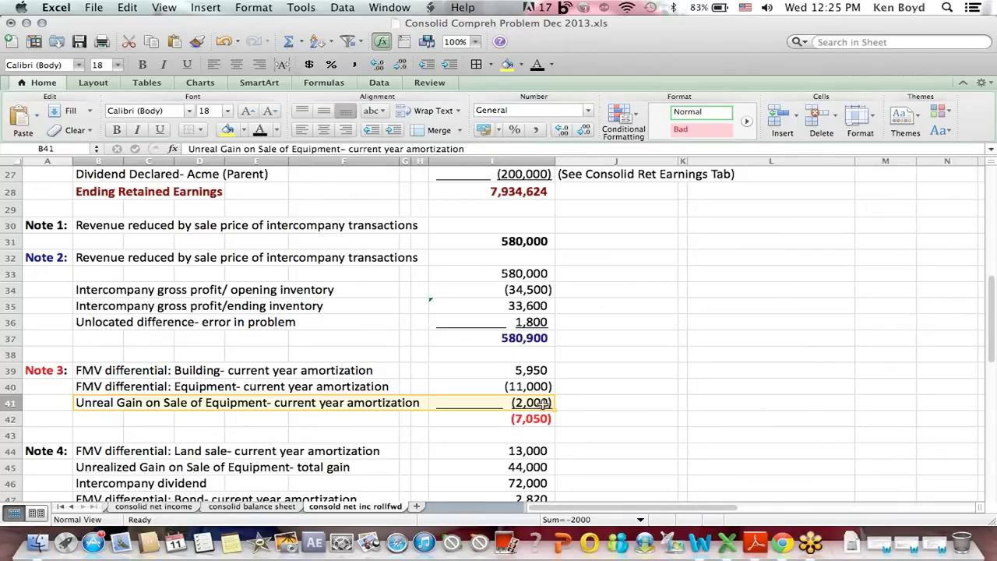
click(533, 416)
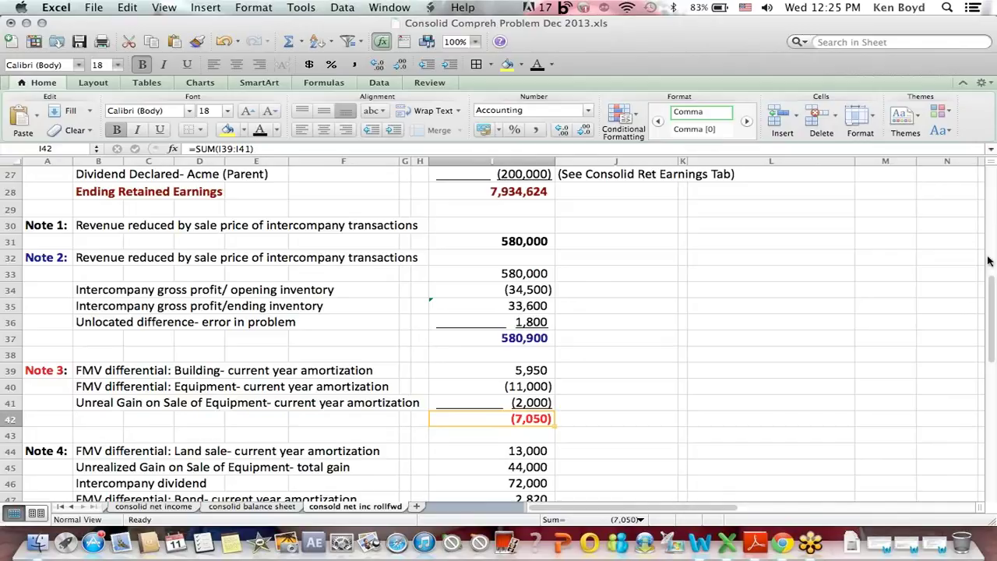
drag(992, 276, 989, 168)
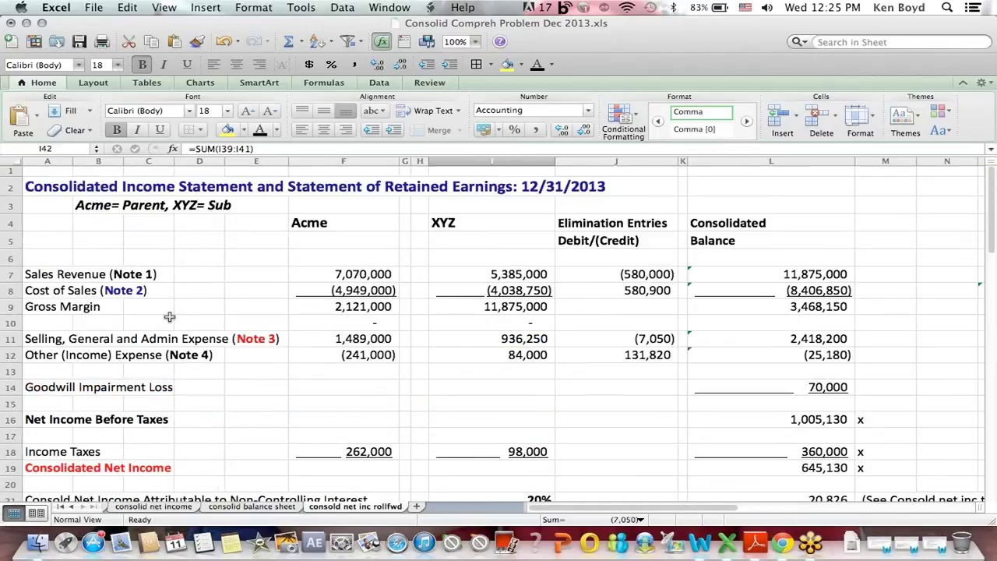
click(53, 343)
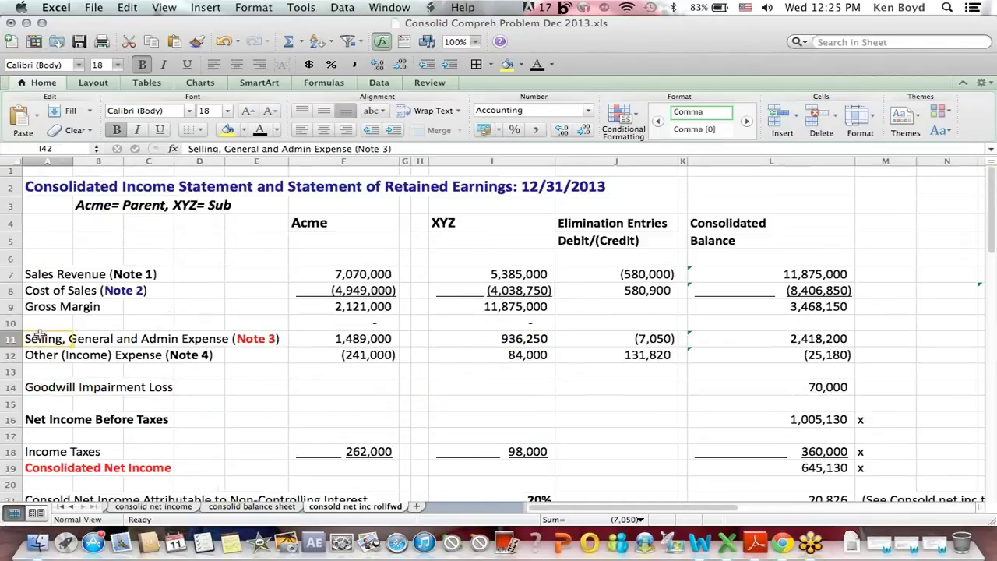
click(620, 339)
Trace Other (Income) Expense to Note 4 and review its land sale, unrealized equipment gain and intercompany dividend lines.
drag(78, 352, 320, 354)
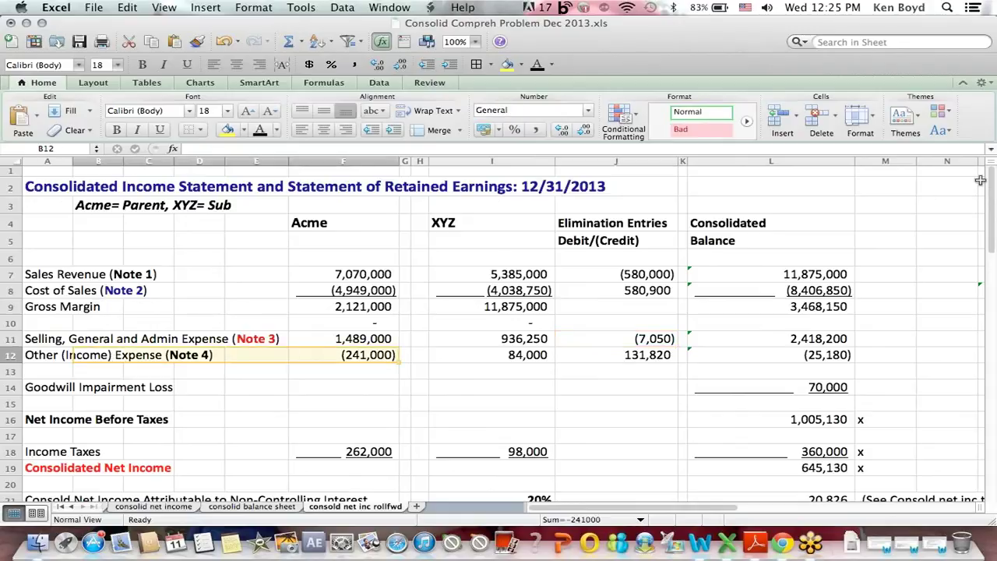
drag(989, 179, 991, 315)
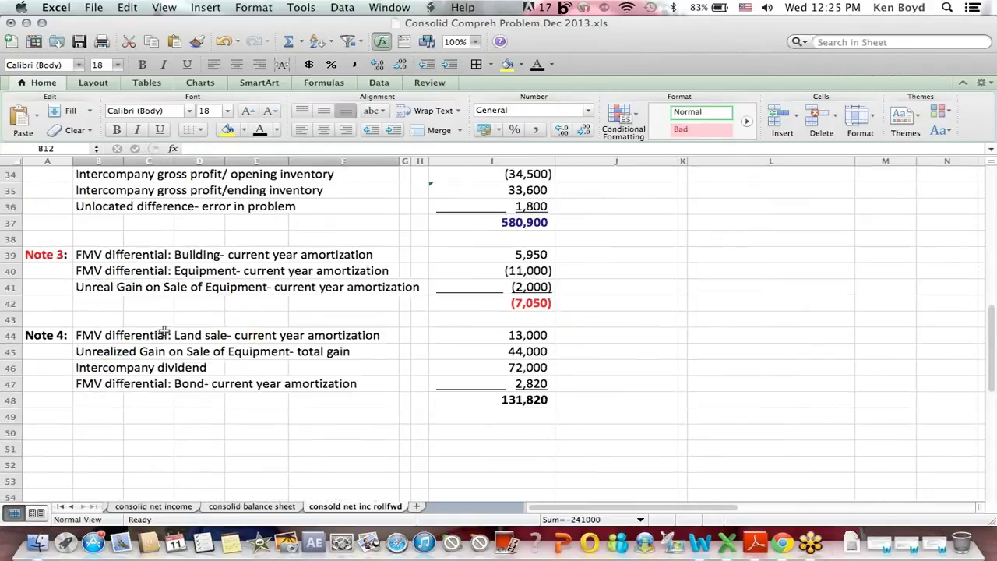
drag(89, 330, 551, 335)
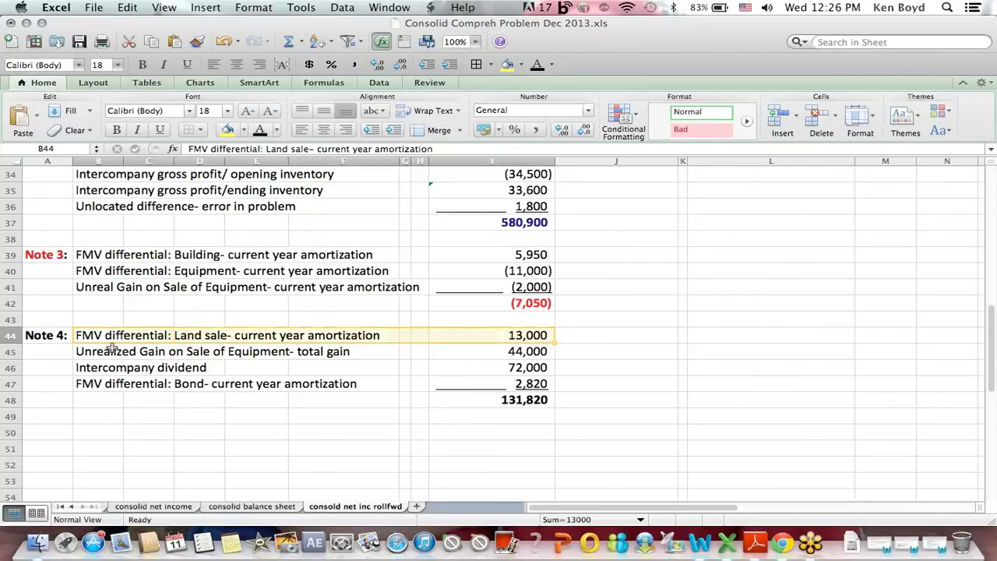
drag(102, 350, 523, 352)
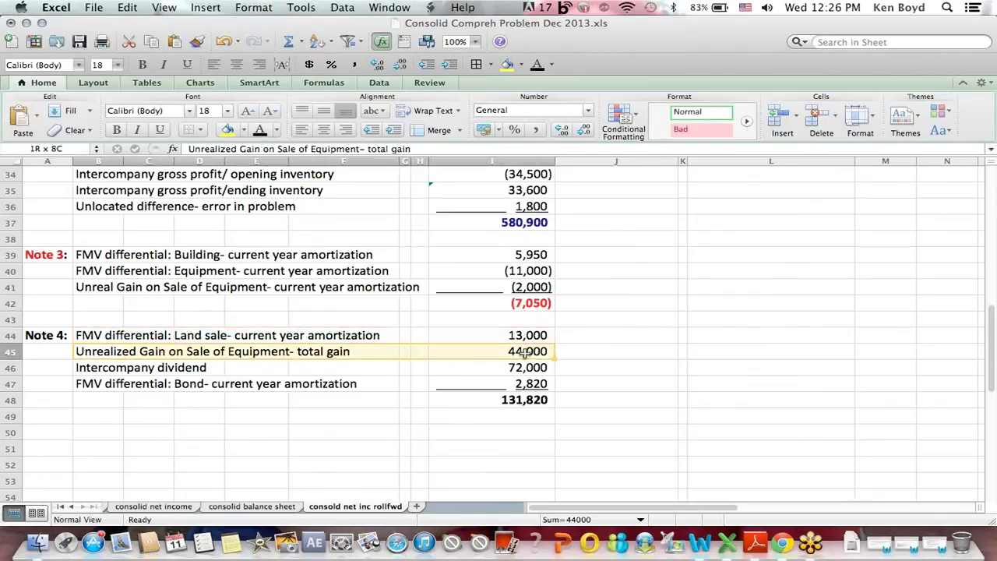
drag(102, 367, 503, 368)
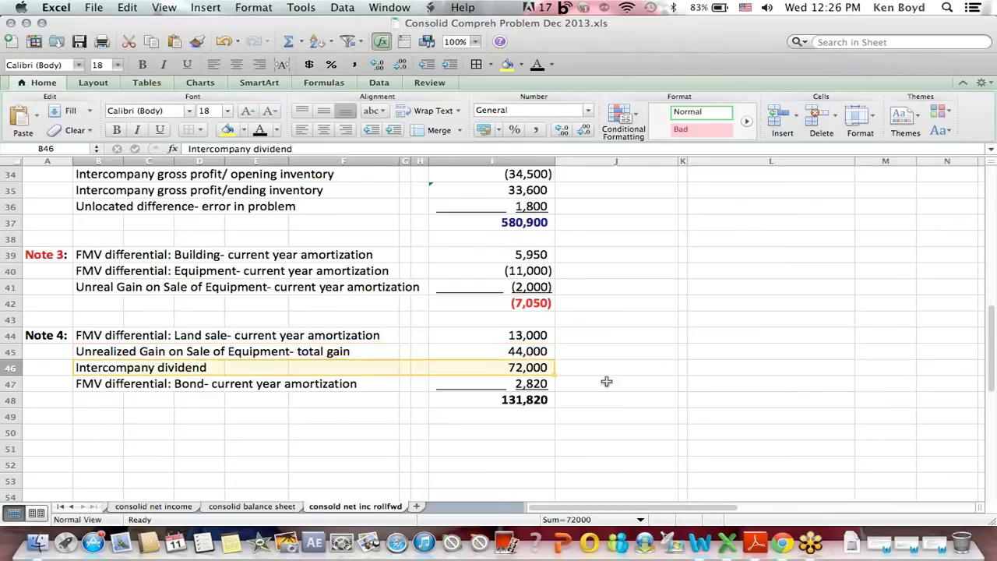
Find the Acme and XYZ figures under the 12/31/13 Balance Sheet heading on the consolid retained earnings sheet.
click(67, 507)
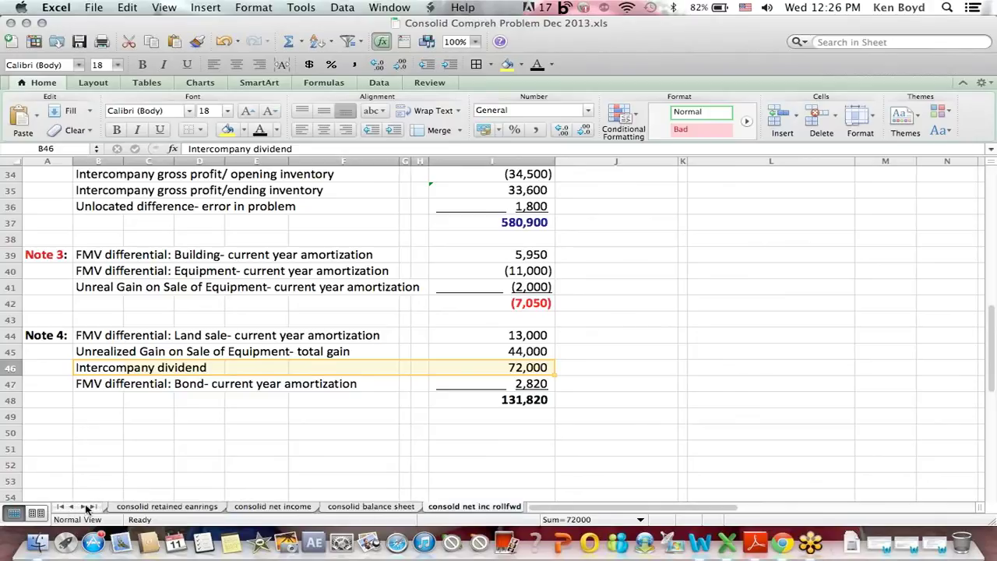
click(405, 507)
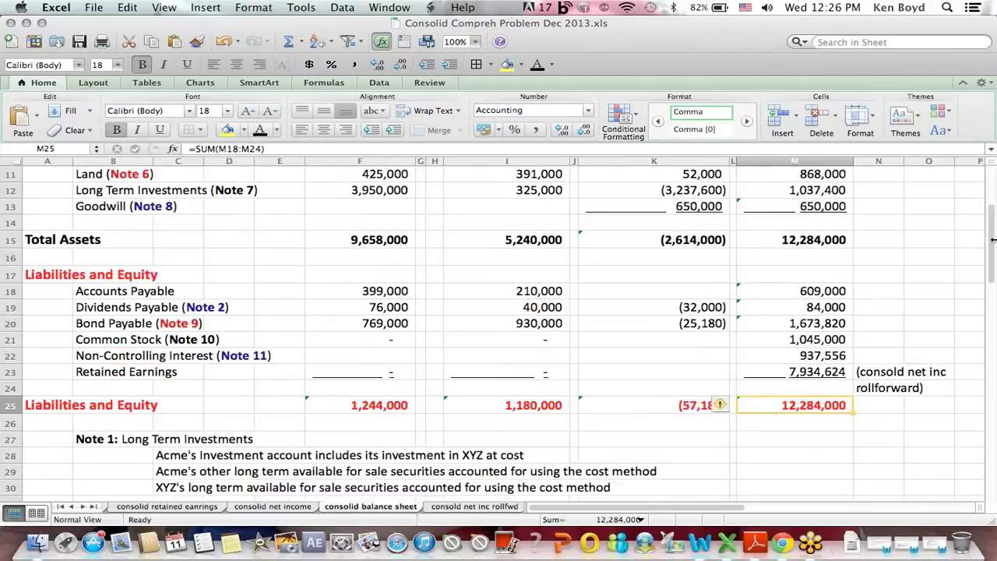
drag(992, 239, 991, 281)
click(202, 506)
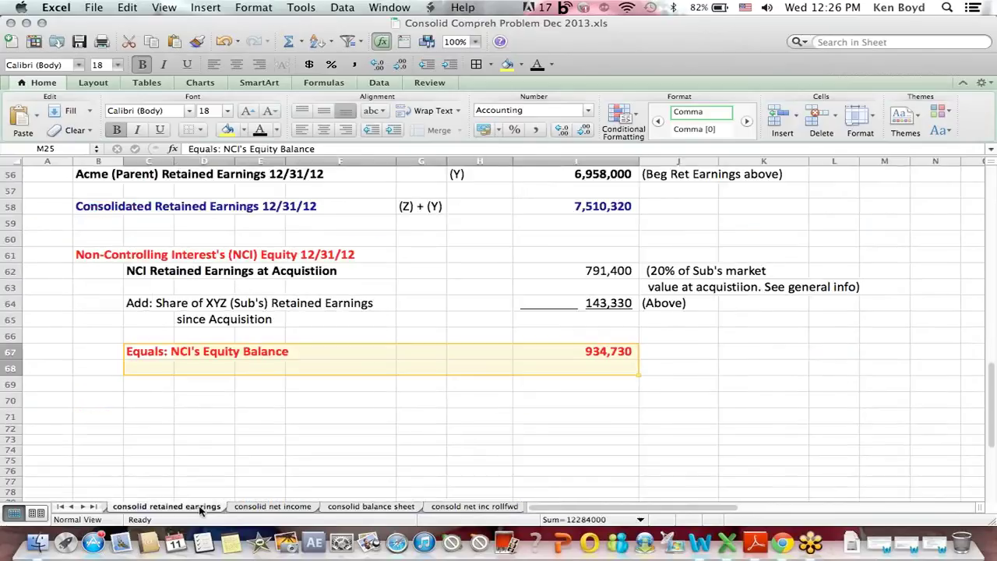
scroll(990, 215, up, 7)
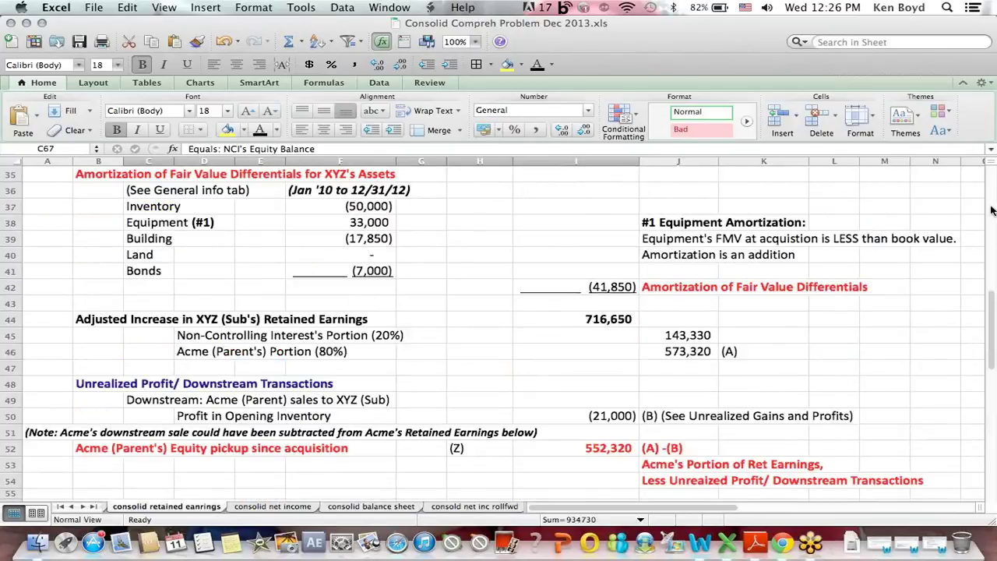
scroll(994, 190, up, 7)
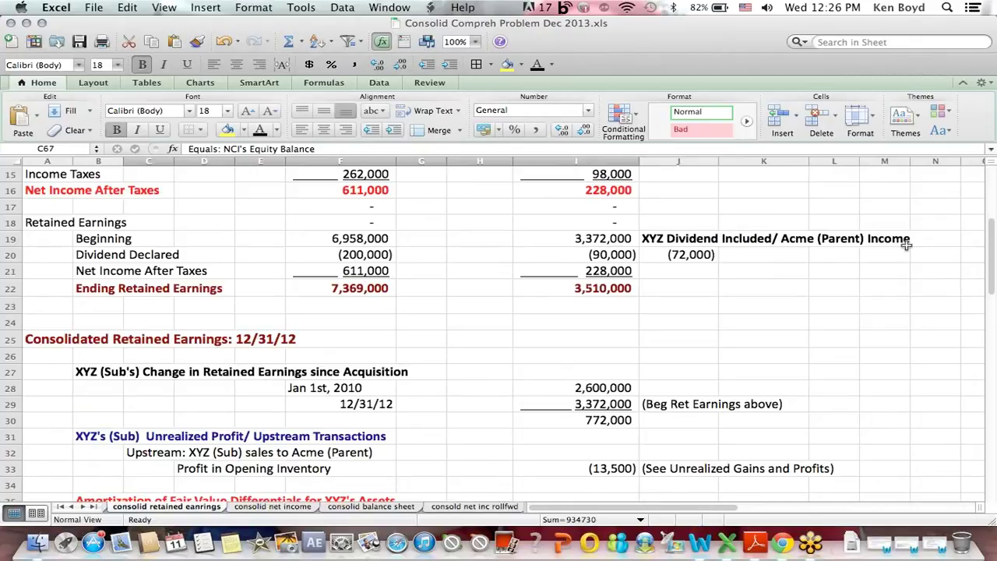
scroll(989, 226, up, 4)
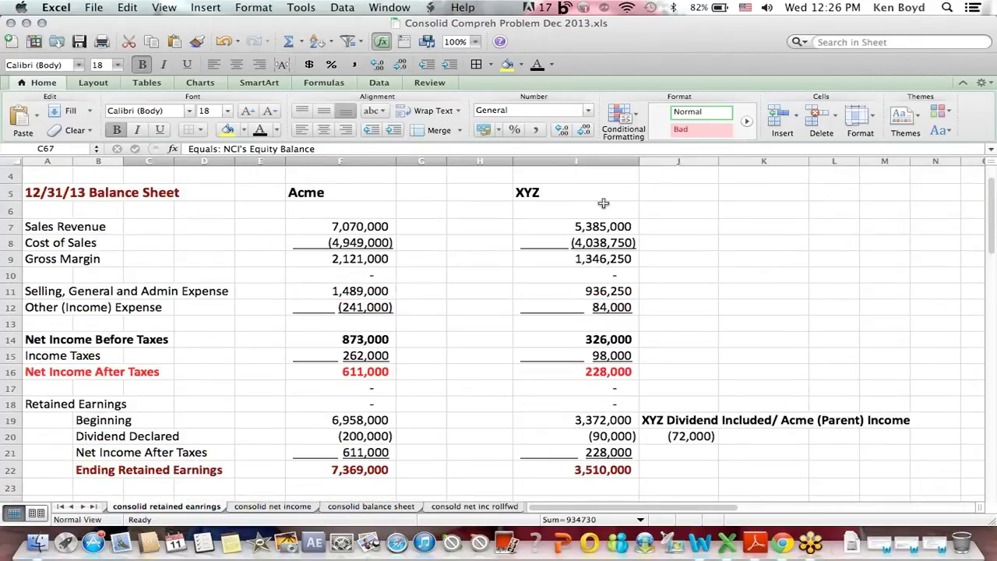
drag(47, 184, 193, 191)
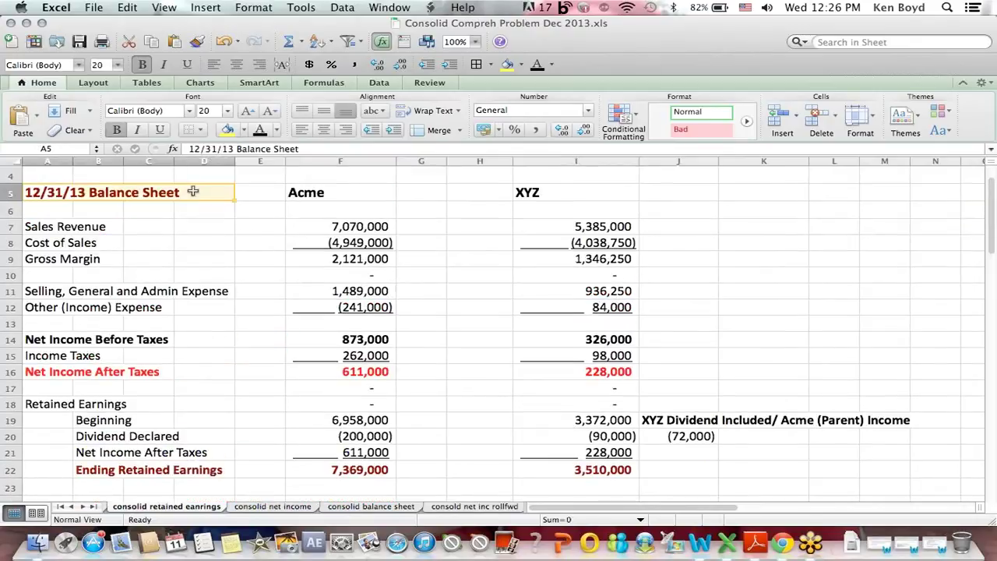
click(558, 193)
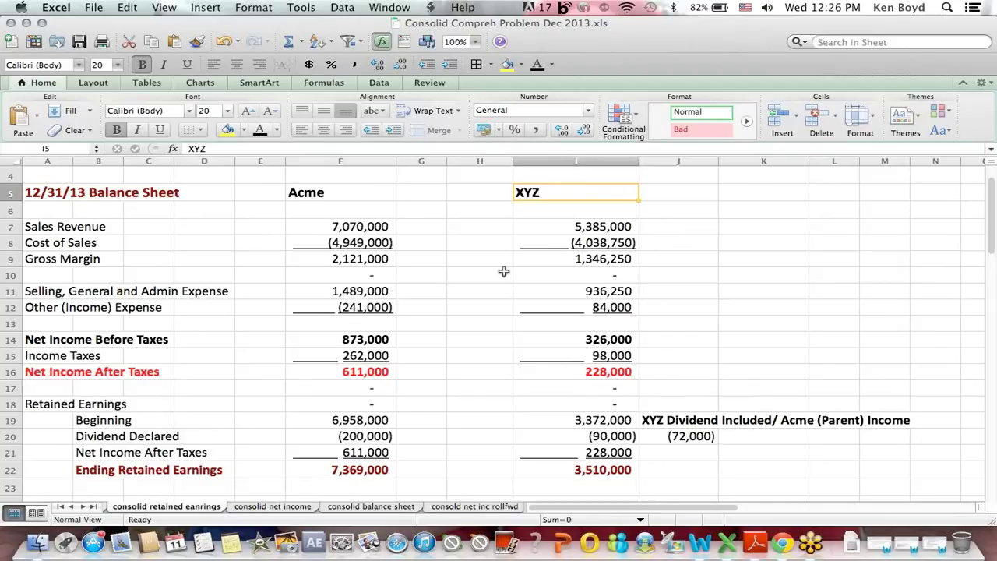
Check XYZ's Dividend Declared and inspect the formula for the portion included in Acme's income.
click(92, 433)
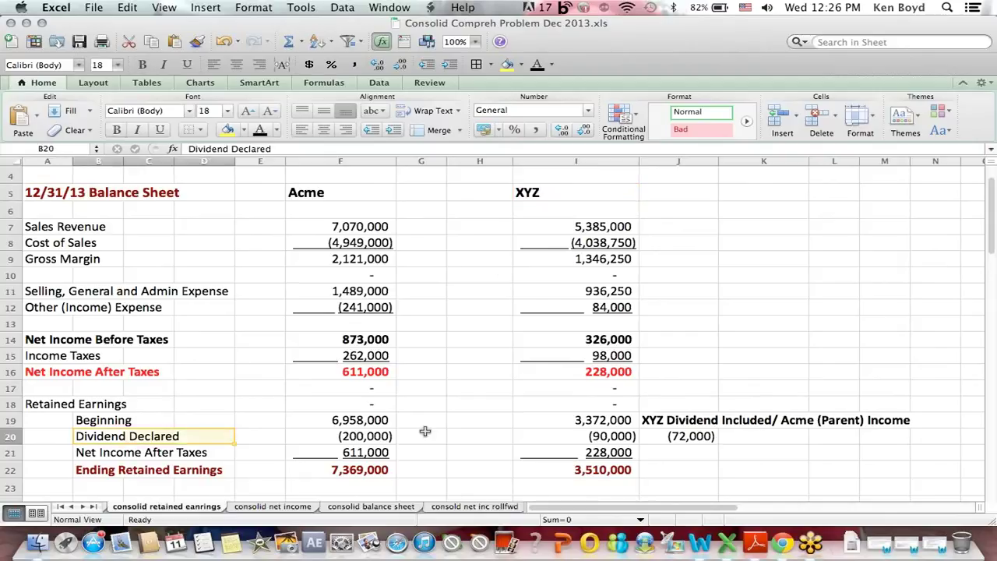
click(624, 436)
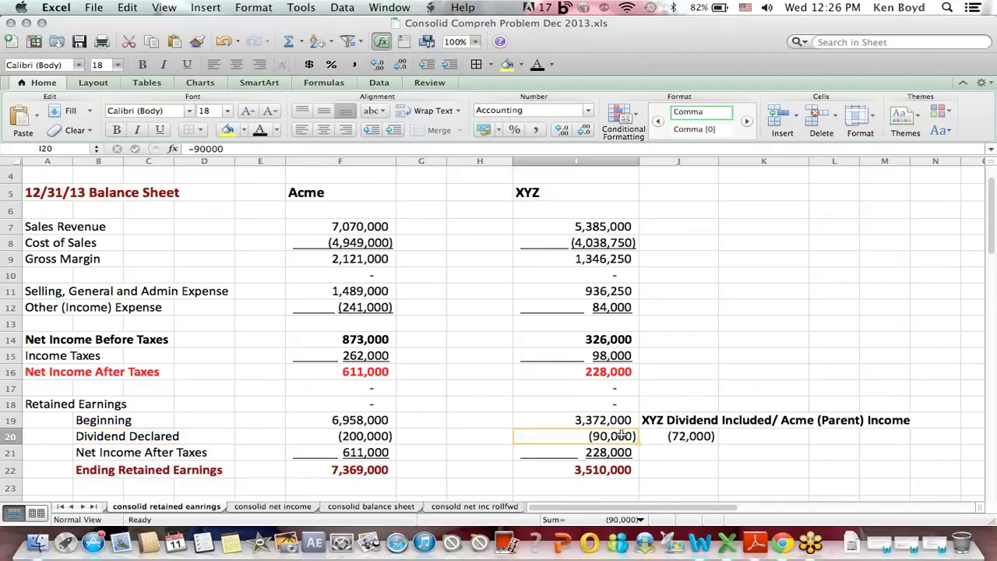
click(682, 440)
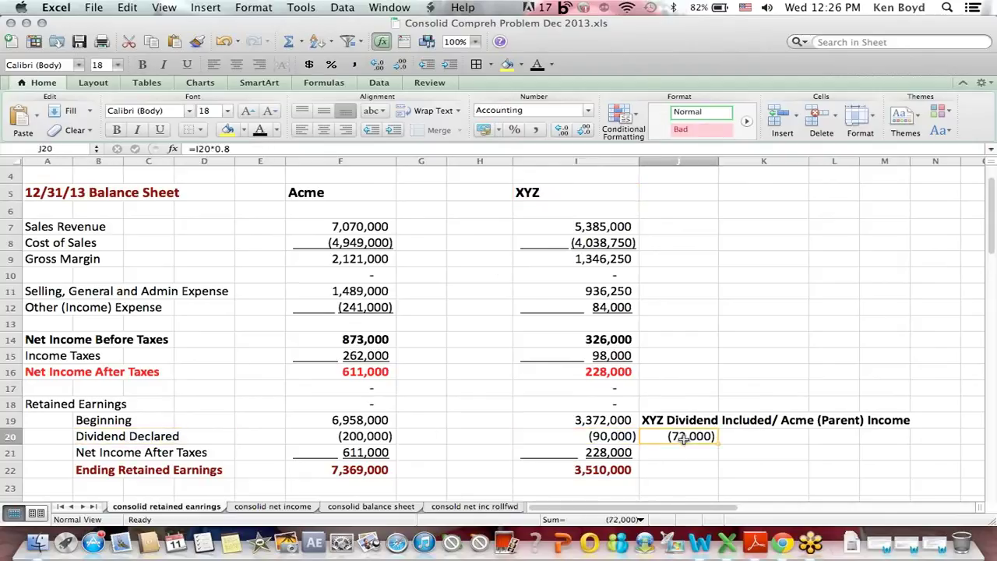
click(209, 149)
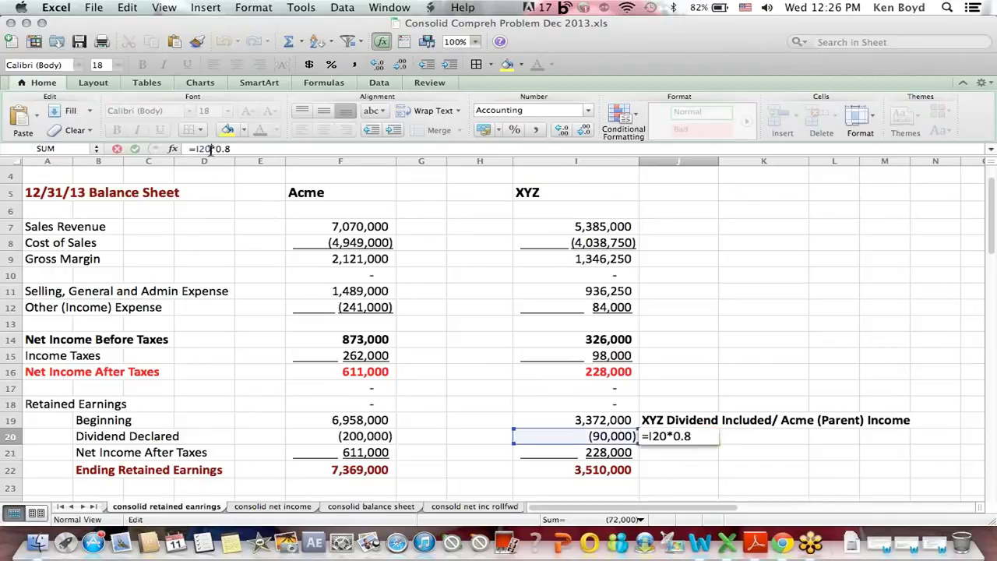
key(Return)
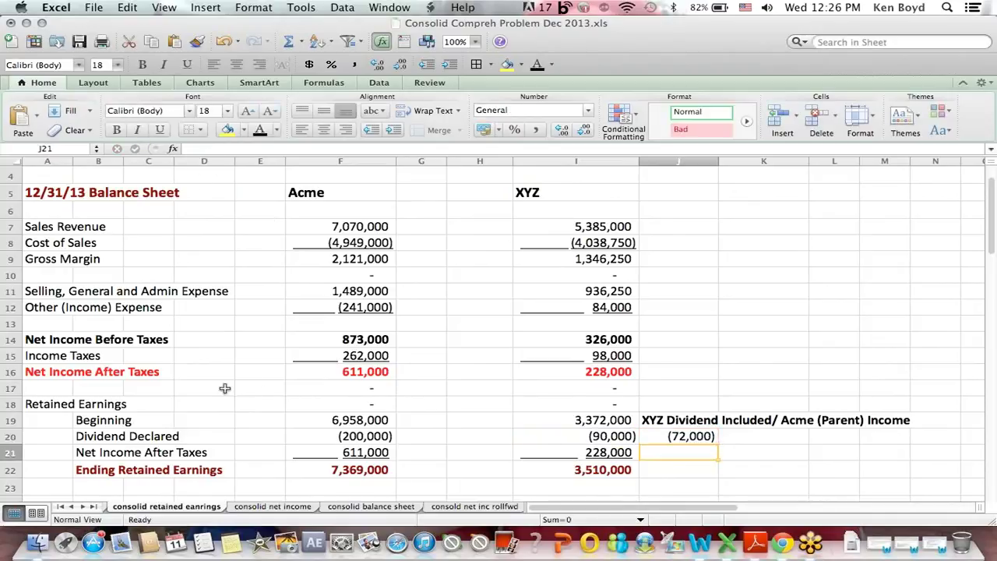
Return to Note 4 on the consold net inc rollfwd sheet, review its bond amortization, and match its total to the Other (Income) Expense elimination.
click(92, 507)
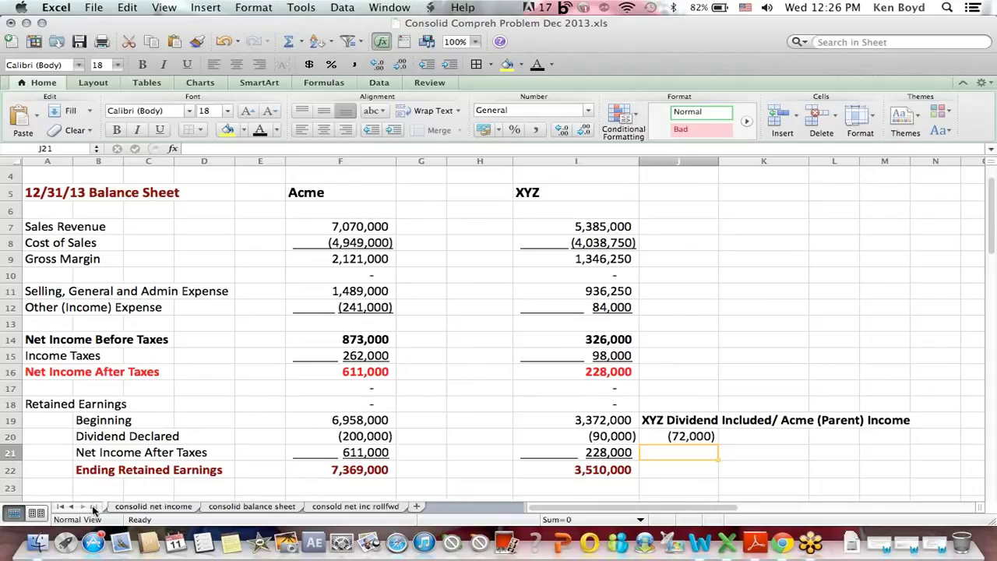
click(328, 507)
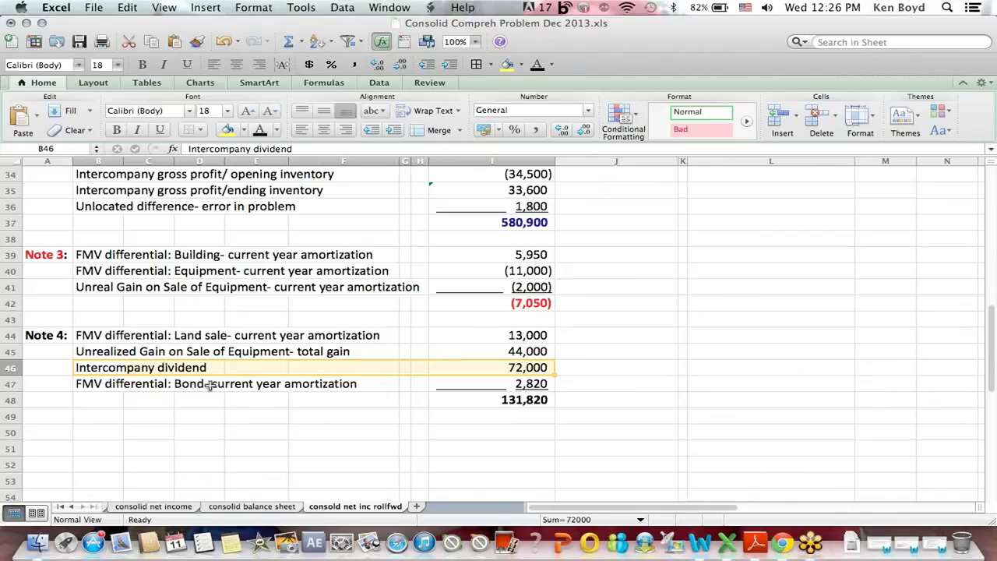
drag(89, 385, 502, 382)
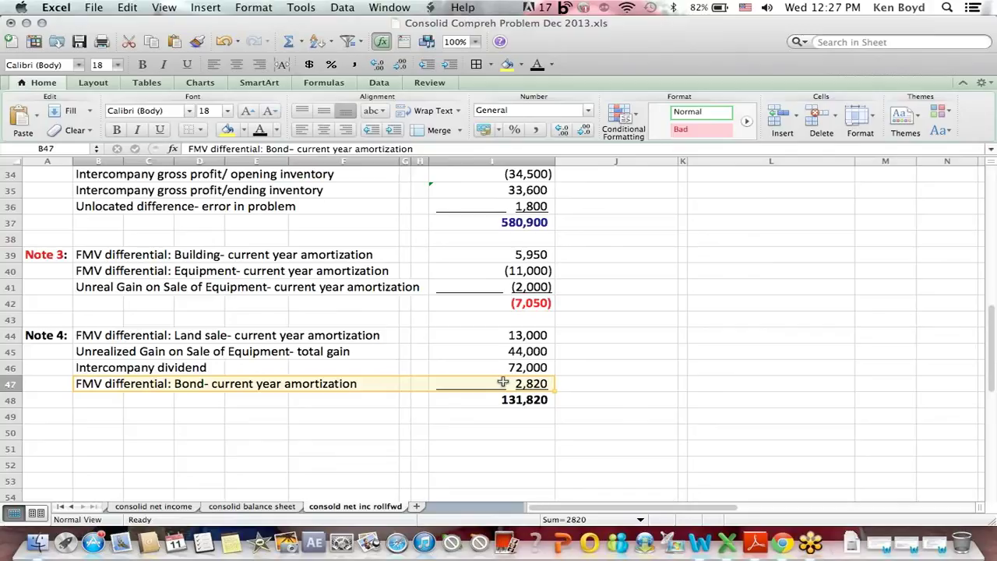
click(516, 402)
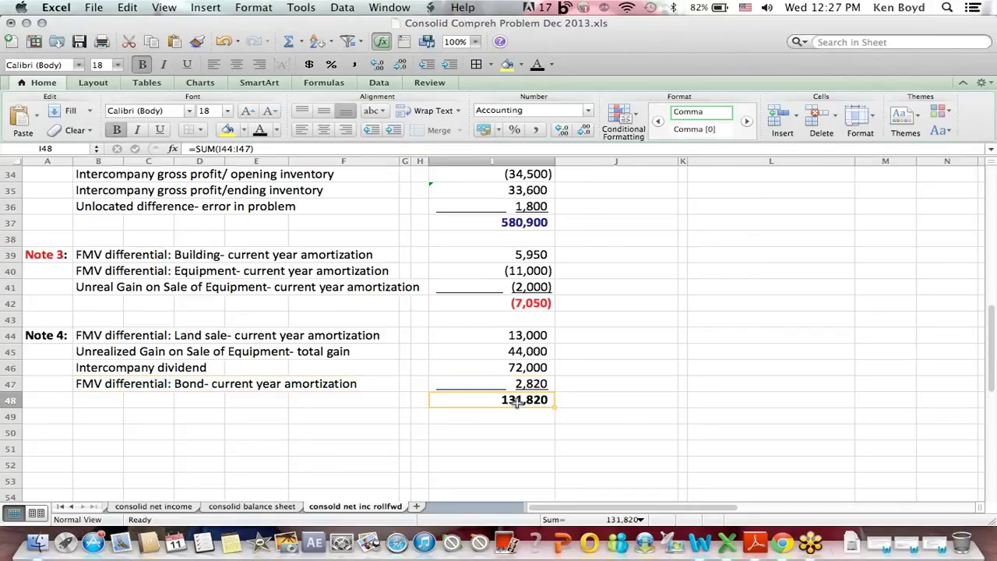
click(988, 187)
drag(987, 226, 989, 199)
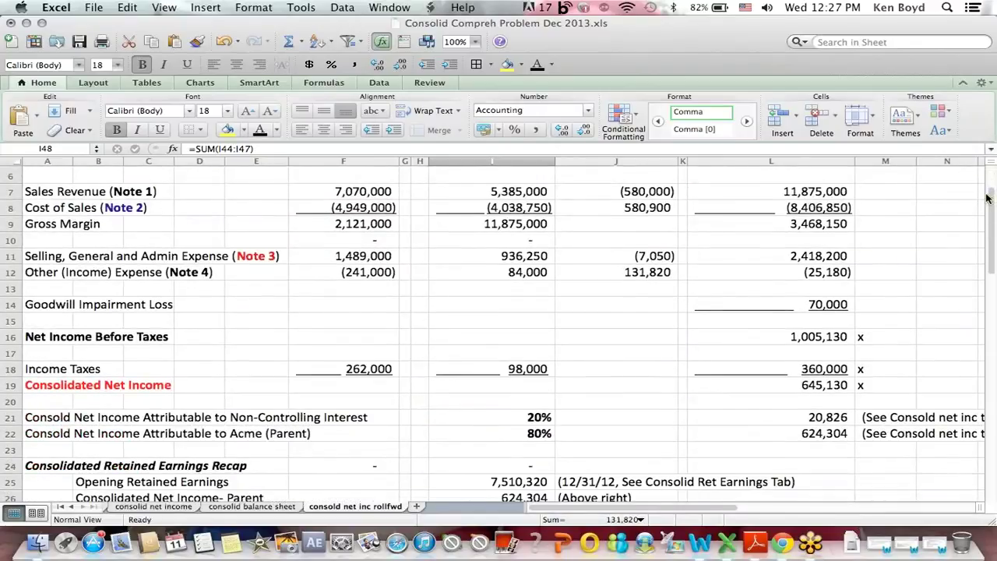
click(637, 272)
Review the Goodwill Impairment Loss line and inspect which cells feed the consolidated Net Income Before Taxes formula.
drag(25, 305, 738, 306)
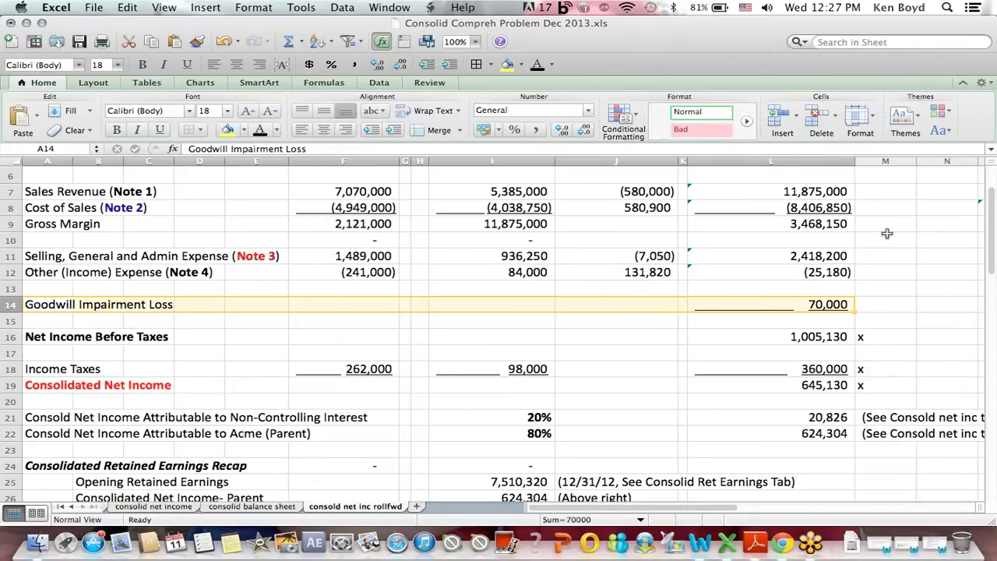
scroll(990, 196, down, 5)
click(814, 223)
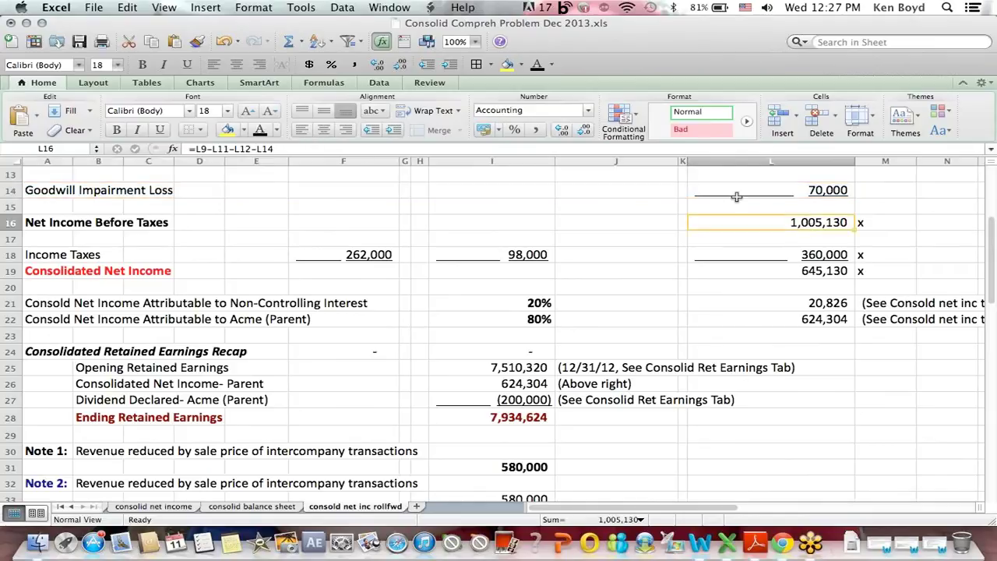
click(233, 148)
drag(991, 225, 990, 184)
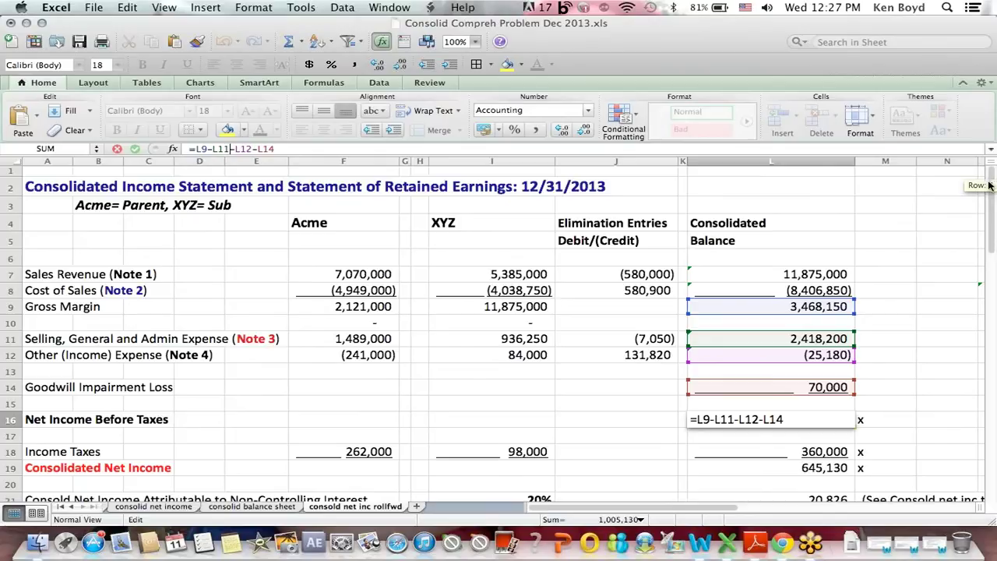
drag(990, 196, 993, 233)
key(Return)
Inspect the formulas behind the consolidated Income Taxes and Consolidated Net Income amounts.
drag(47, 287, 501, 282)
click(701, 289)
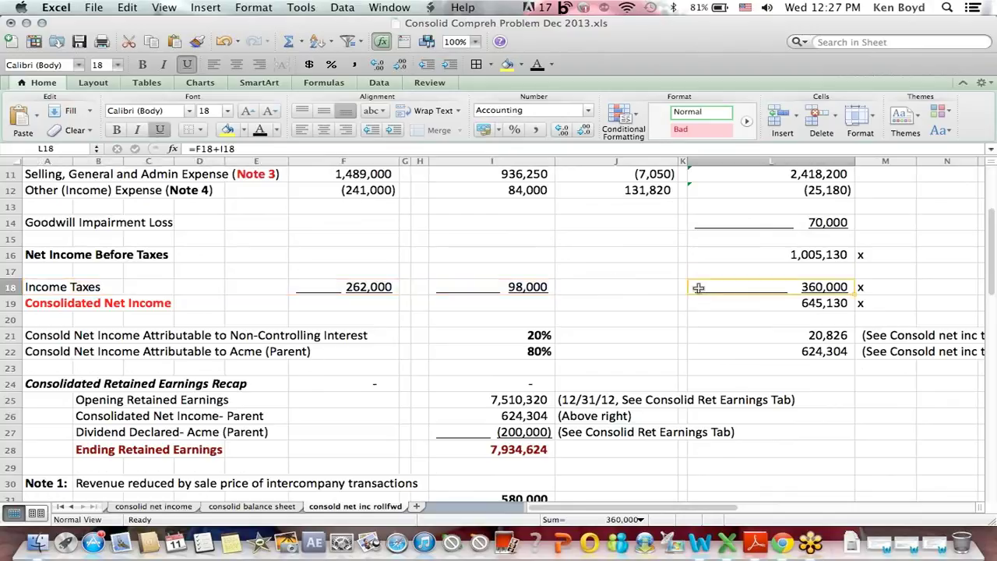
click(219, 148)
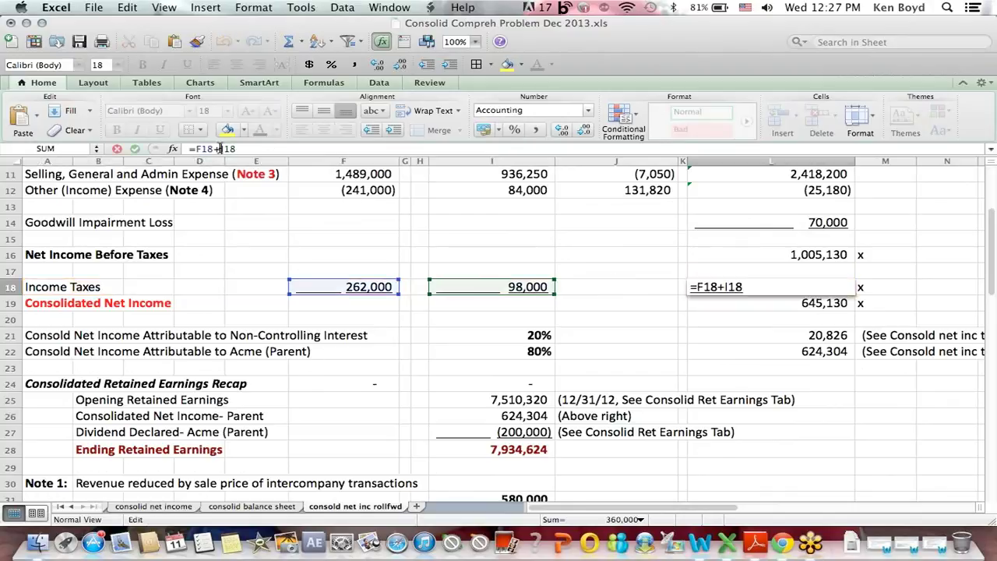
key(Return)
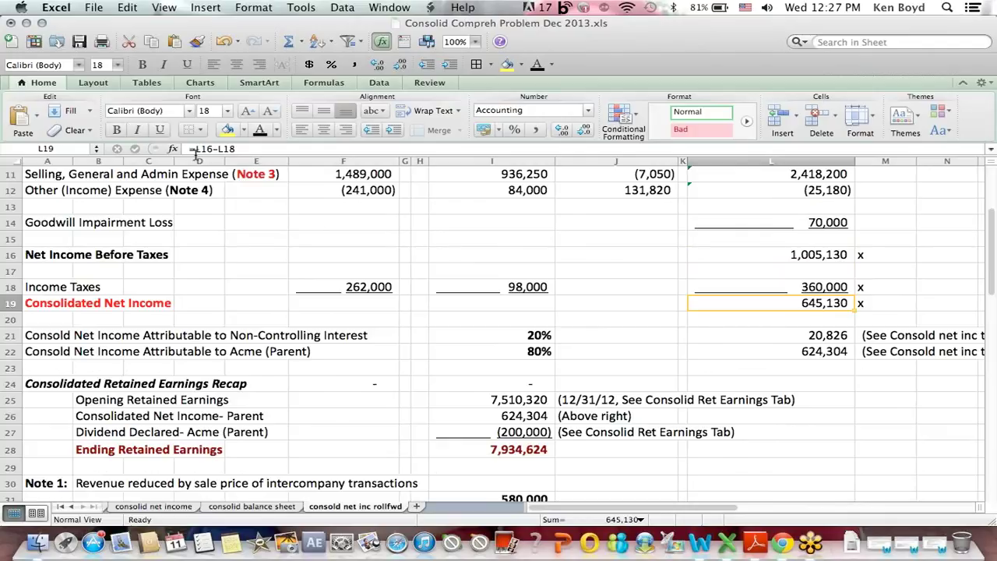
click(216, 151)
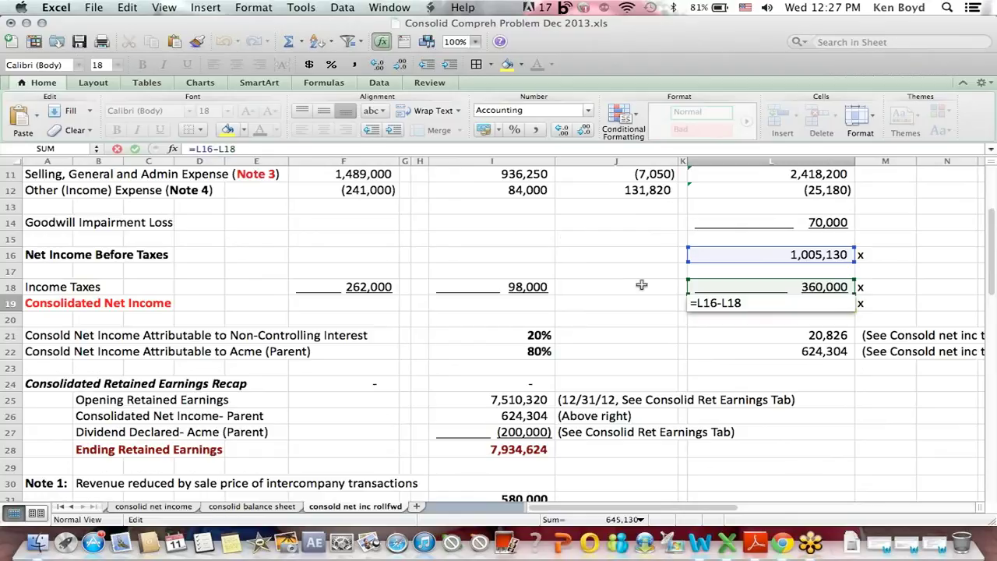
key(Return)
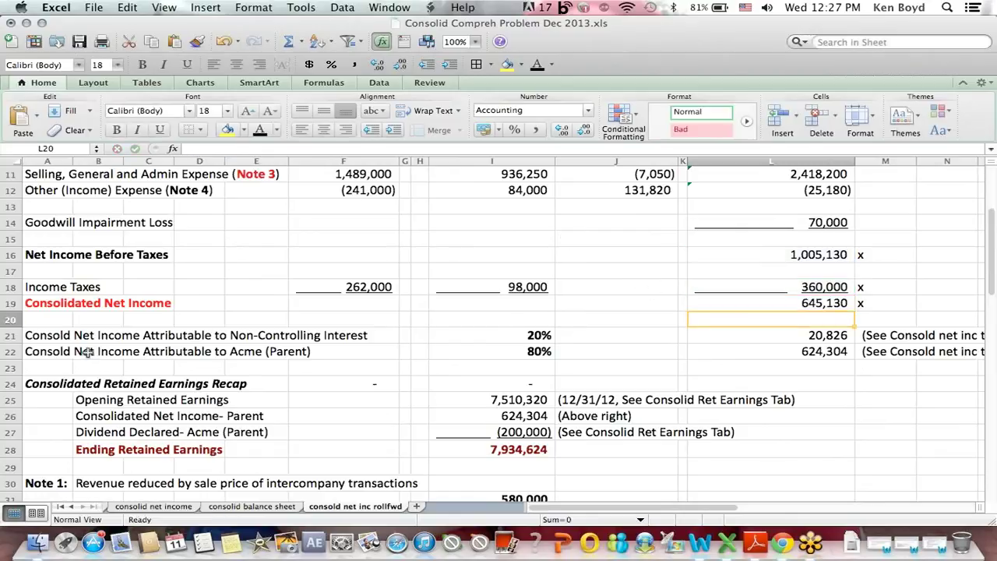
Review Consolidated Net Income's split between the Non-Controlling Interest and Acme, and look over the Consolidated Retained Earnings Recap.
click(25, 308)
click(847, 303)
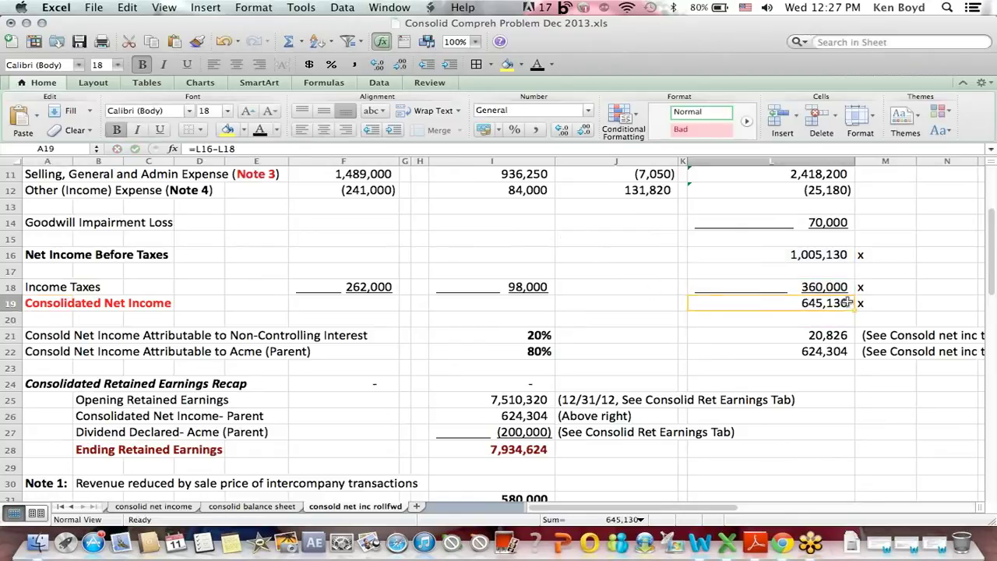
click(824, 335)
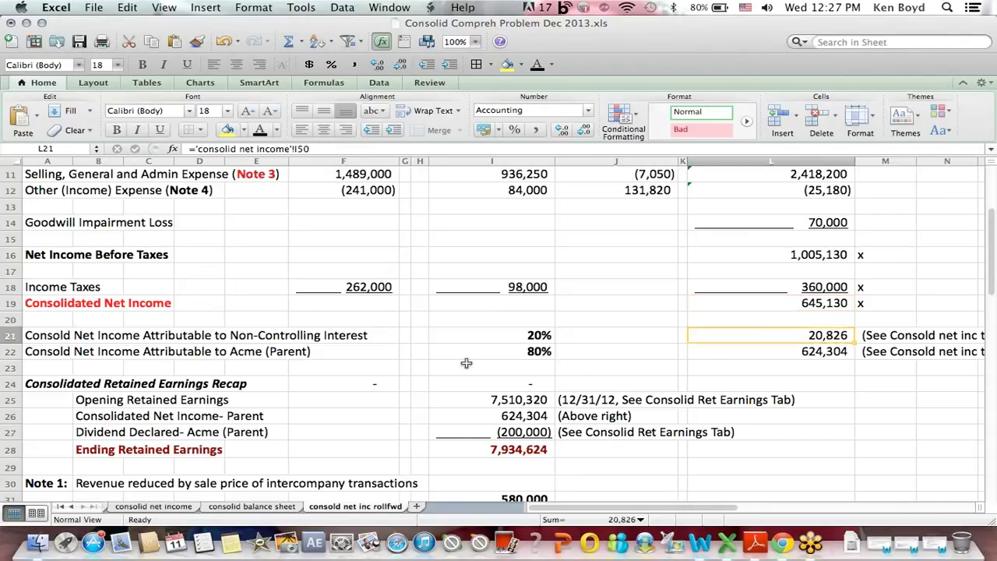
click(458, 332)
click(761, 350)
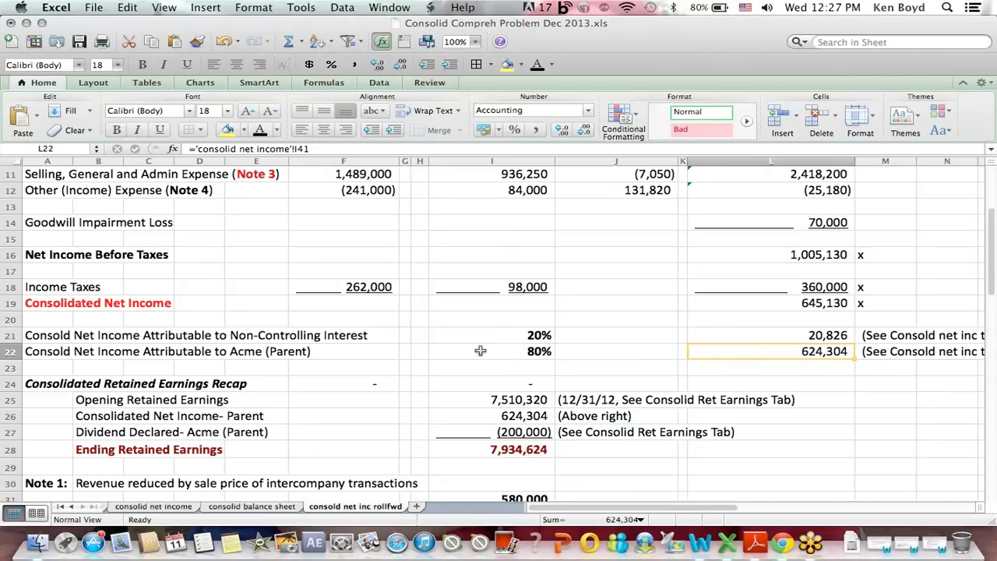
drag(77, 384, 692, 452)
click(615, 291)
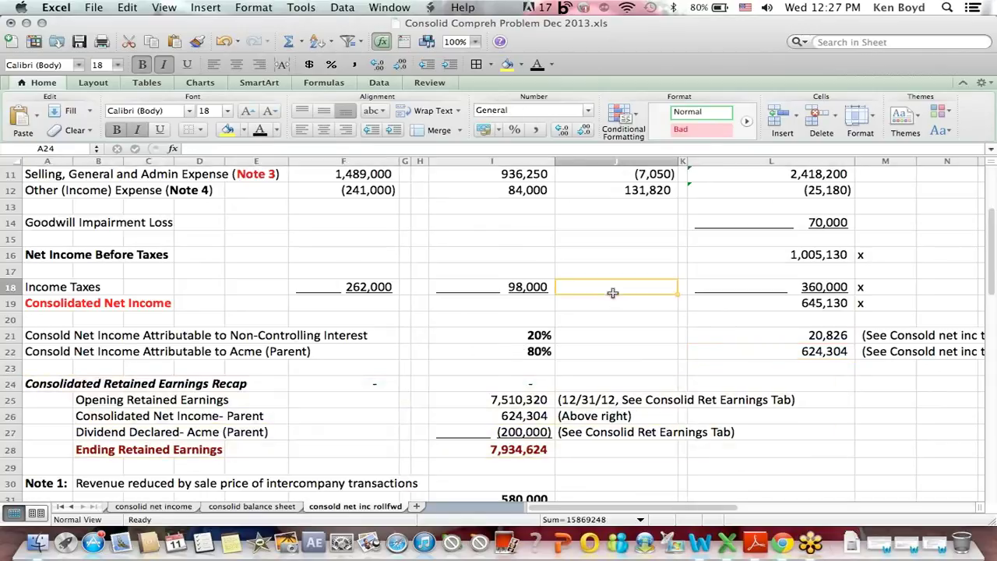
Trace the recap's Opening Retained Earnings to the Consolidated Retained Earnings 12/31/12 line on the consolid retained eanrings sheet.
drag(105, 399, 481, 396)
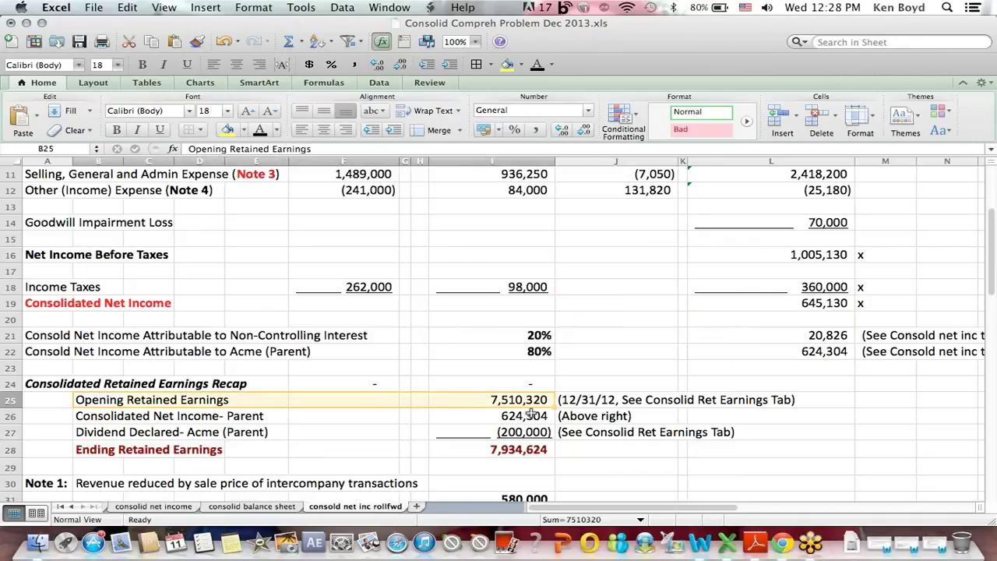
click(602, 396)
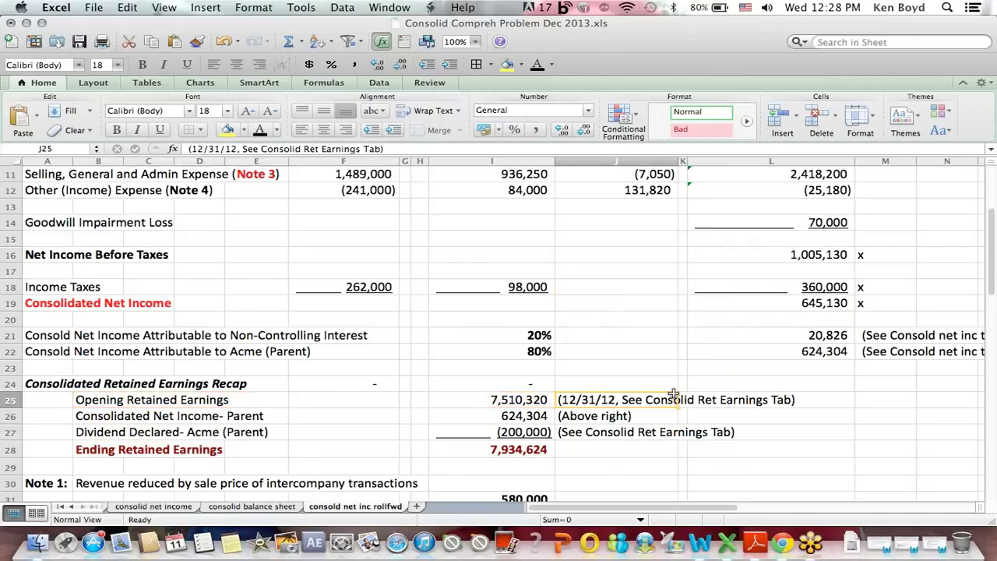
click(66, 507)
click(180, 507)
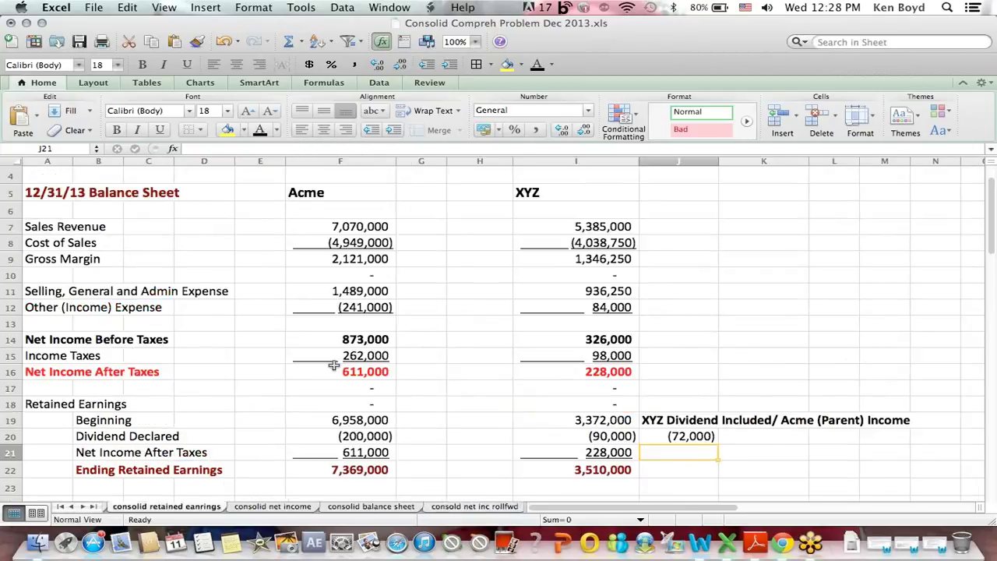
drag(992, 191, 994, 352)
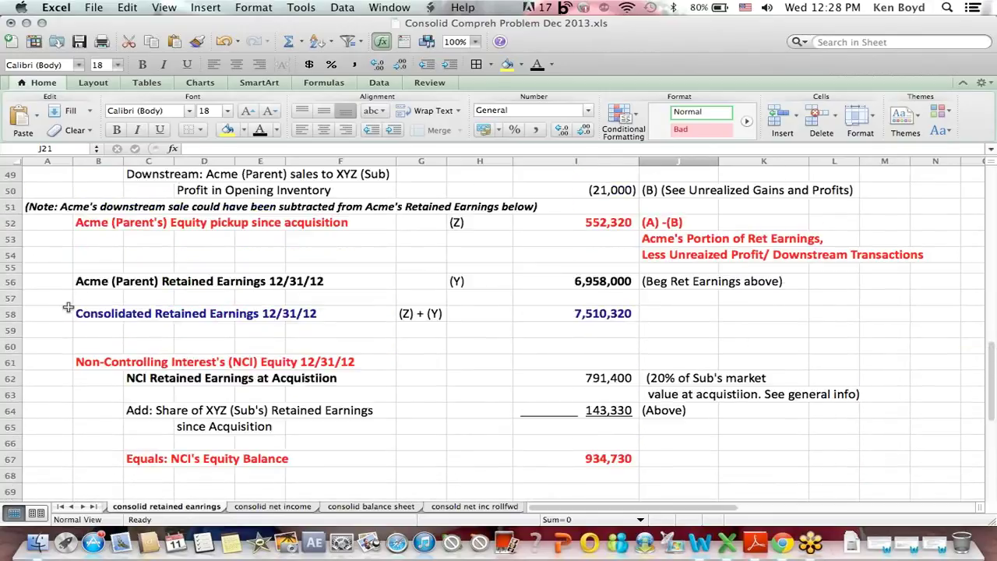
drag(78, 313, 704, 319)
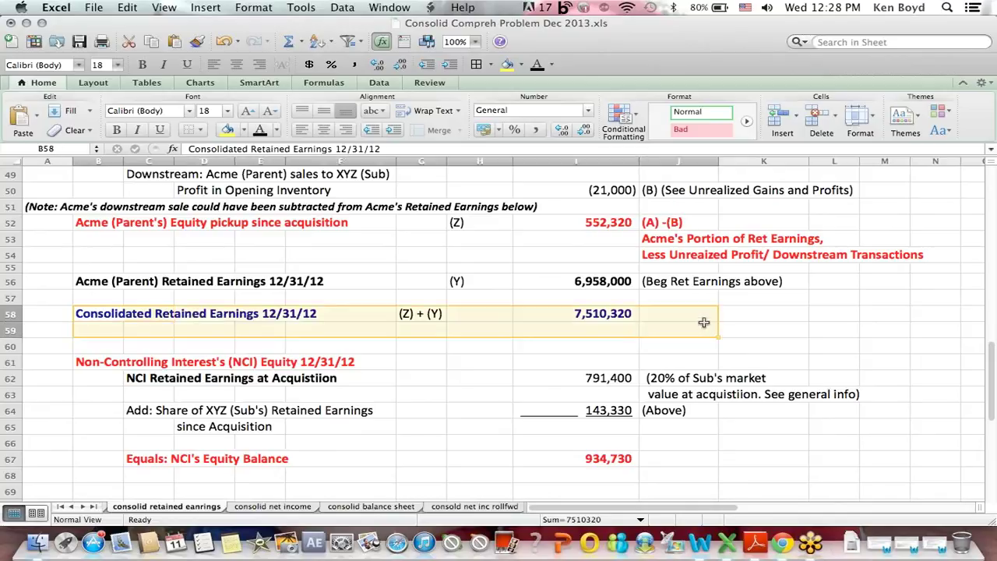
Return to the consold net inc rollfwd sheet, recheck Opening Retained Earnings, and inspect the source cell of Consolidated Net Income- Parent.
click(92, 507)
click(367, 507)
drag(478, 399, 84, 392)
click(615, 403)
drag(86, 416, 510, 421)
click(492, 419)
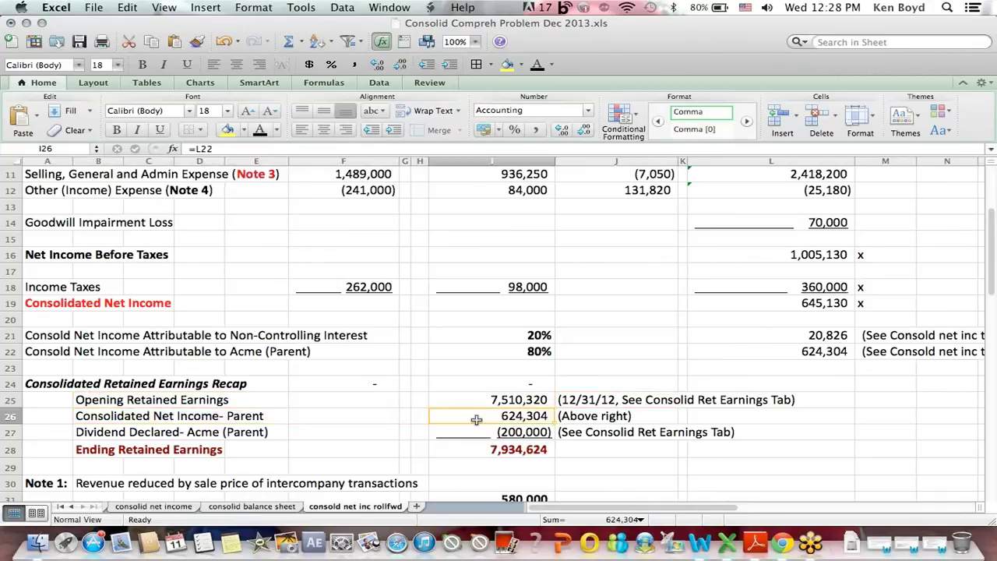
click(193, 148)
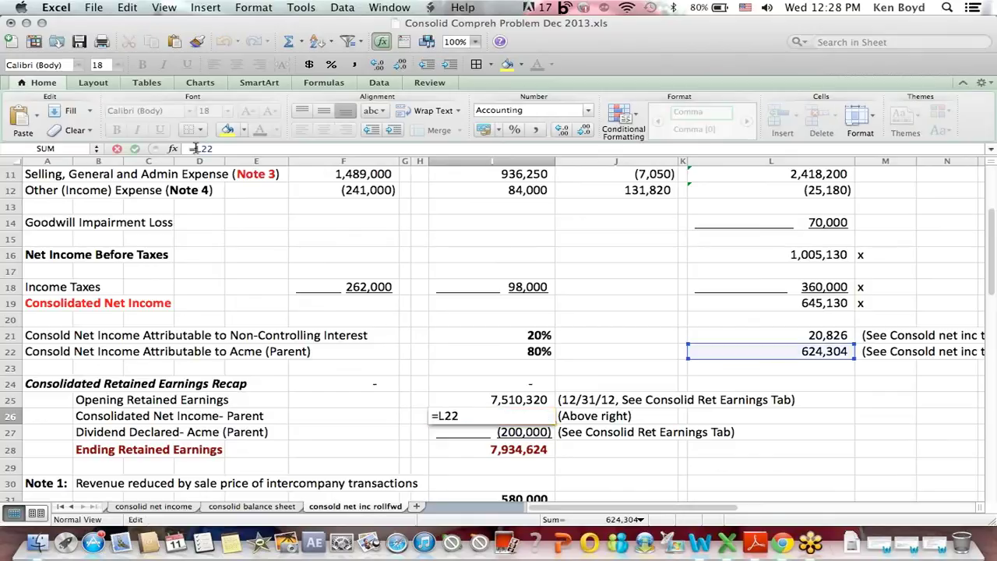
key(Return)
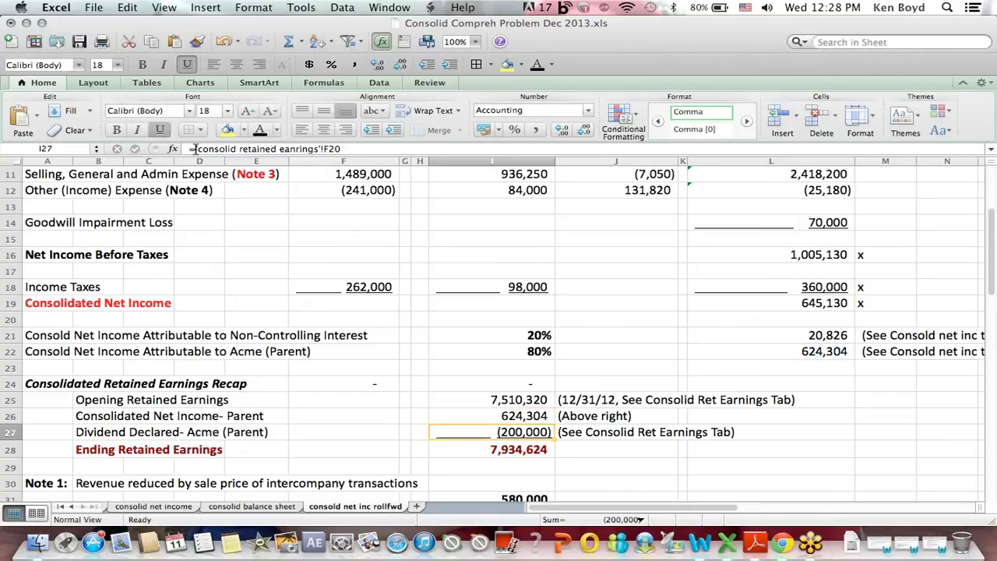
Inspect the recap's Dividend Declared- Acme (Parent) line and open the consolid retained eanrings sheet its formula refers to.
drag(103, 435, 331, 426)
click(457, 433)
click(62, 507)
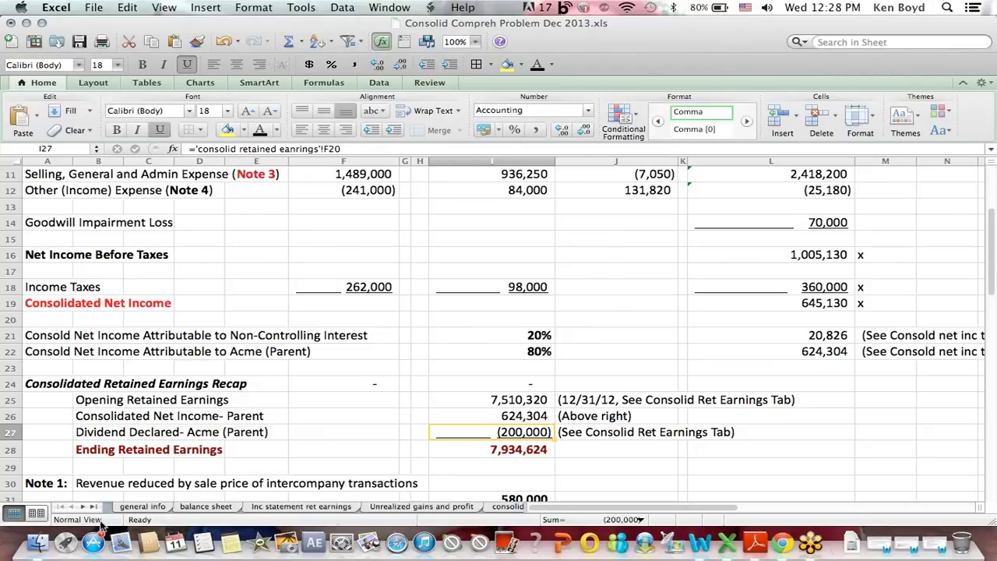
click(81, 507)
click(82, 507)
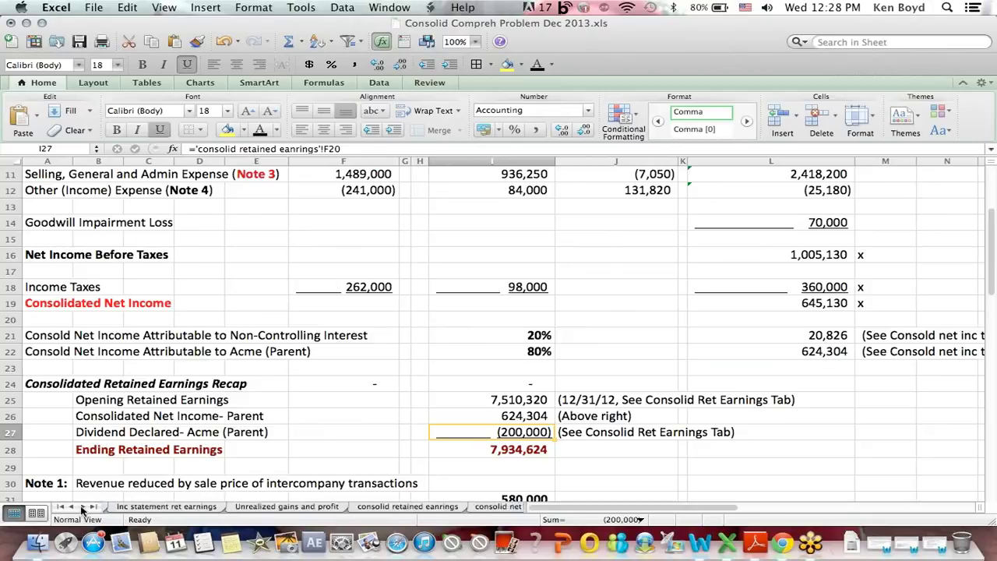
click(413, 507)
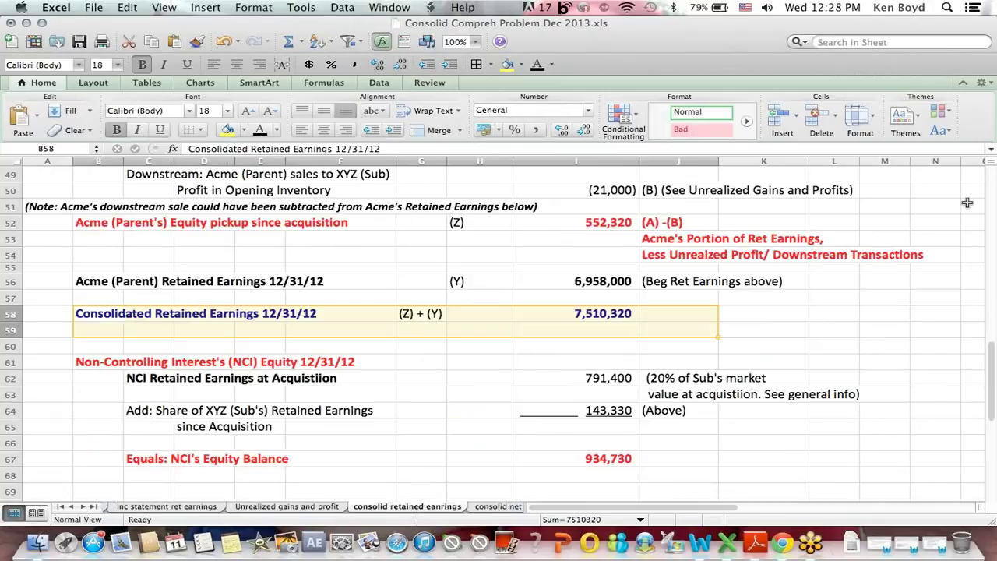
Locate Acme's Dividend Declared amount in the 12/31/13 Retained Earnings section and inspect its cell.
click(888, 223)
click(991, 223)
drag(991, 274, 883, 217)
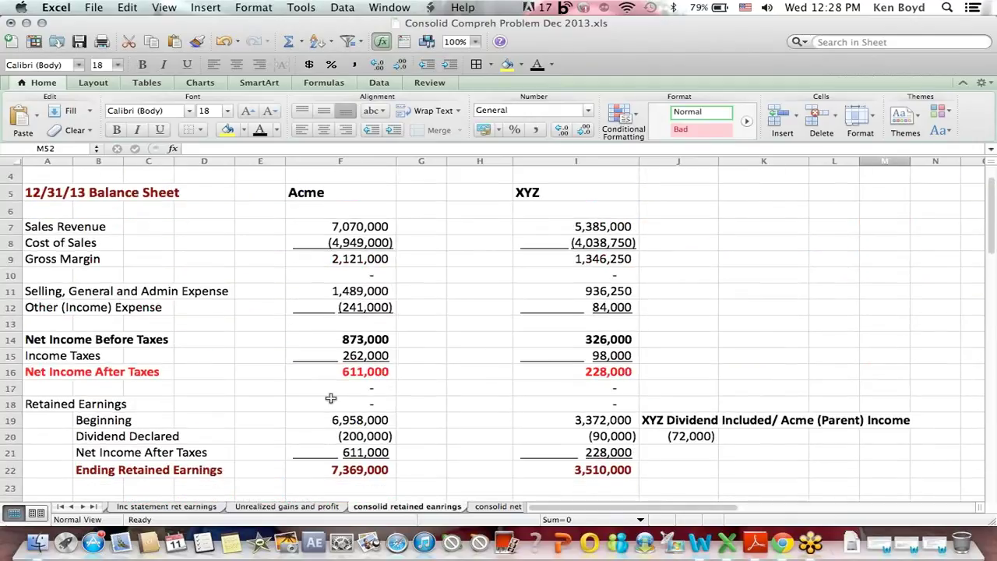
drag(85, 434, 421, 439)
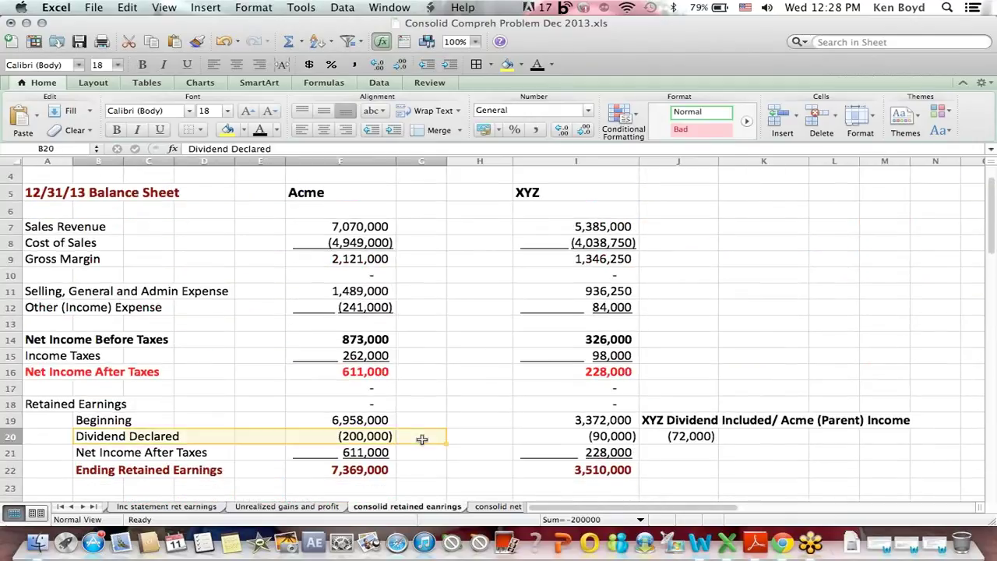
click(68, 193)
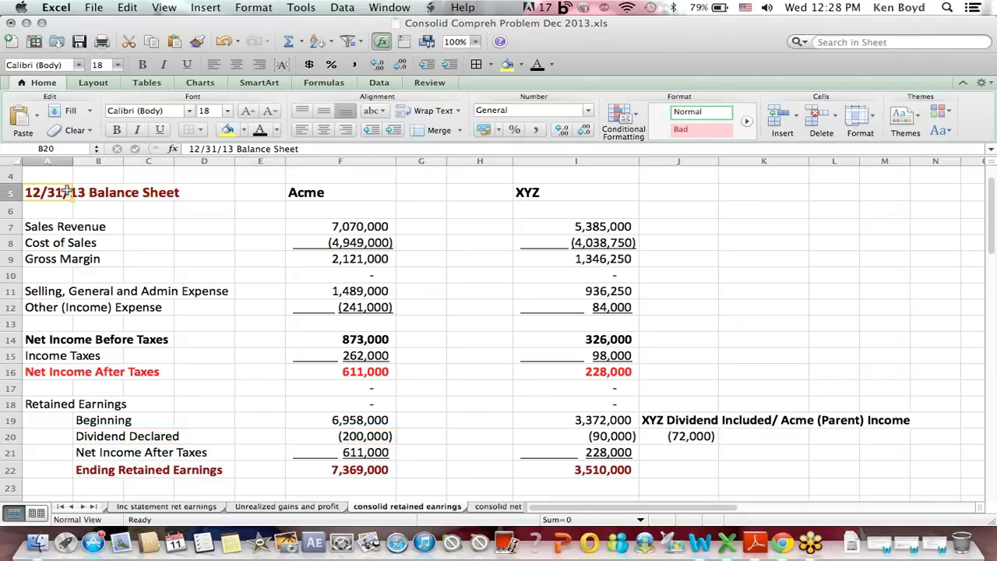
click(329, 192)
click(346, 433)
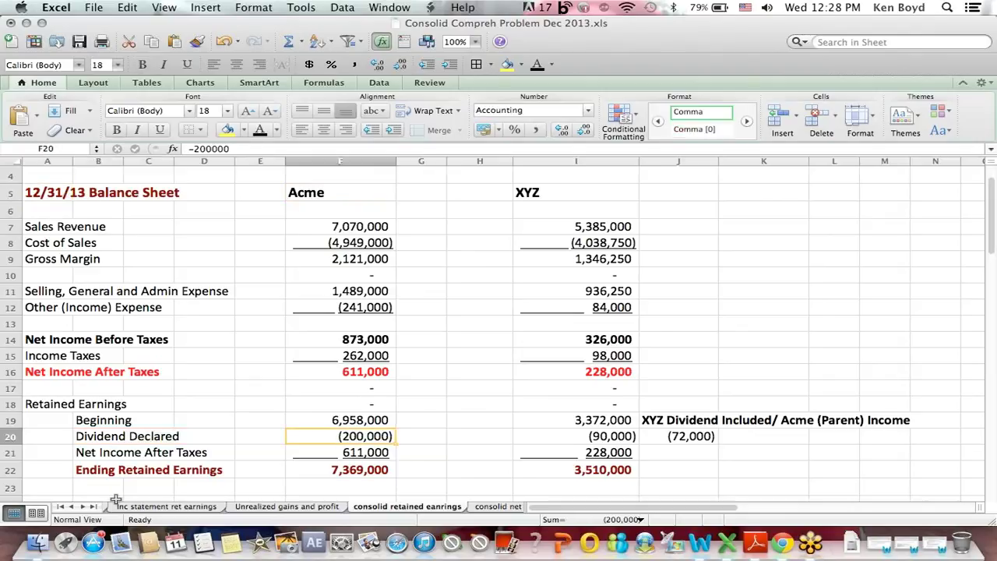
Go back to the consold net inc rollfwd sheet and inspect which cells the Ending Retained Earnings formula sums.
click(92, 509)
click(331, 508)
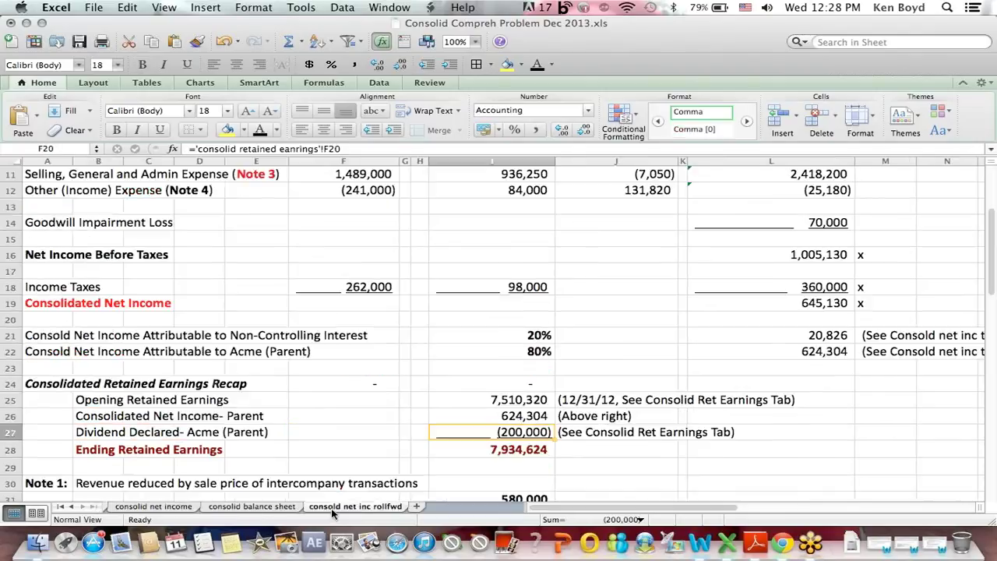
click(537, 447)
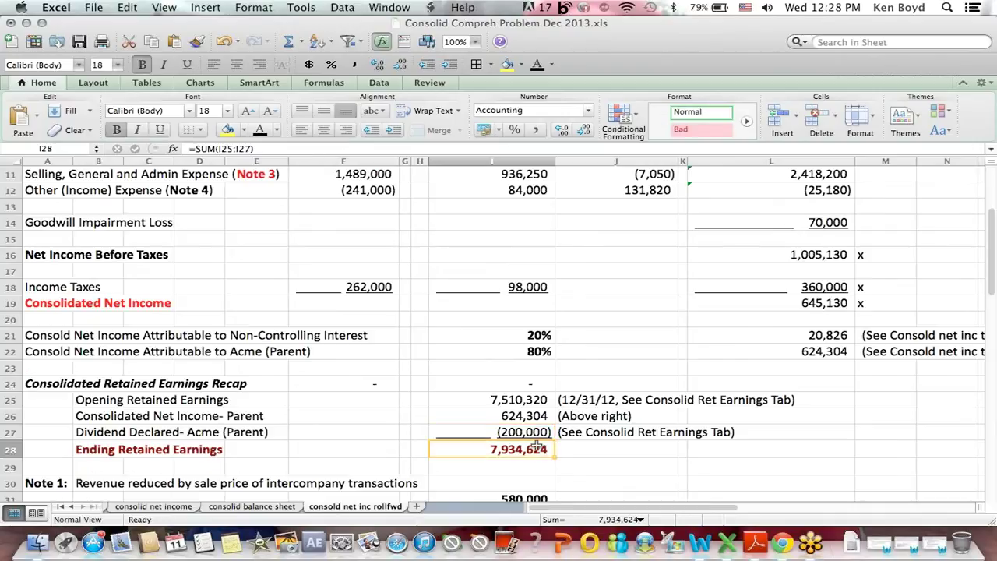
click(229, 148)
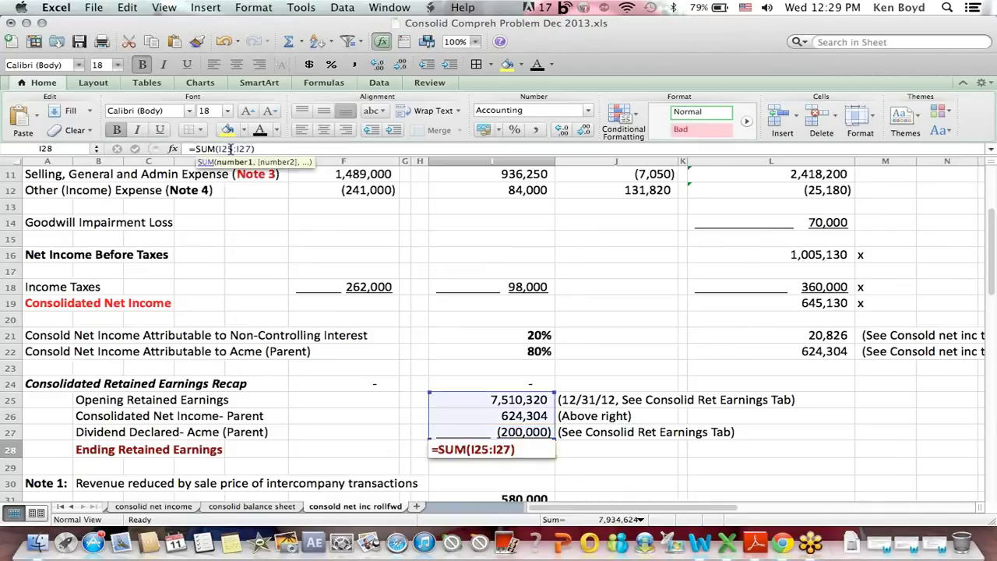
key(Return)
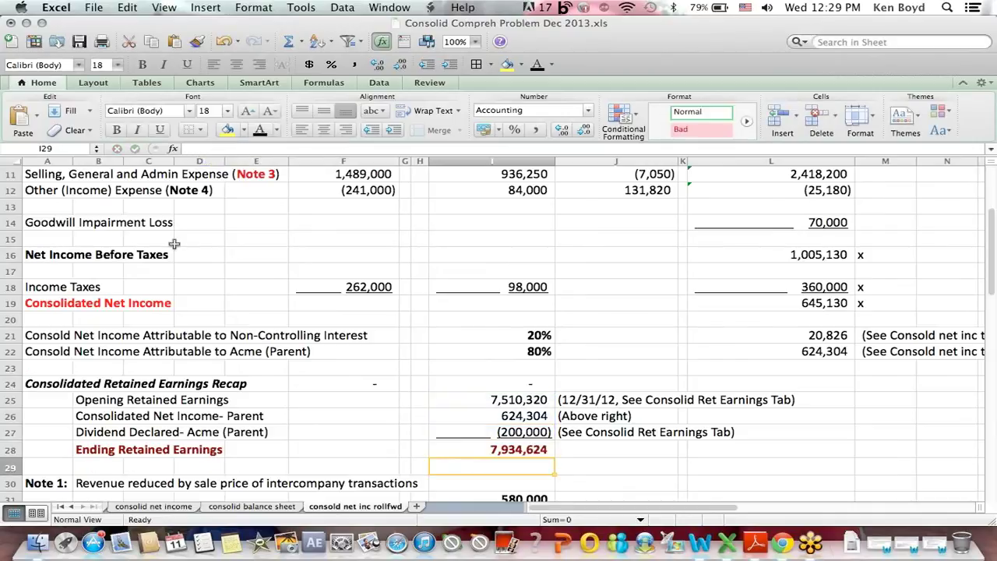
drag(117, 450, 513, 457)
Match Ending Retained Earnings to the consolidated Retained Earnings line on the consolid balance sheet.
click(251, 506)
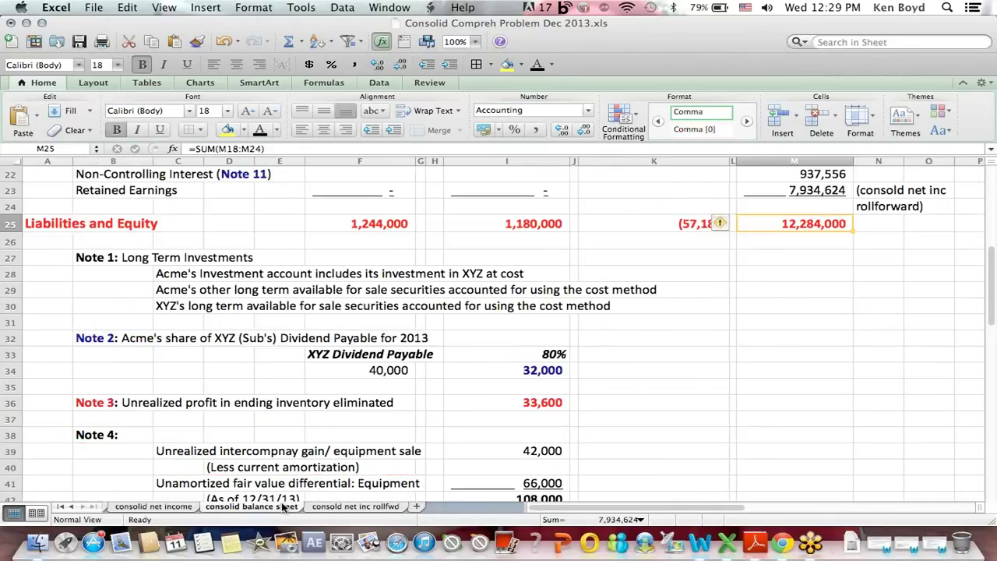
drag(987, 265, 983, 172)
drag(783, 217, 791, 253)
drag(992, 180, 993, 246)
click(86, 219)
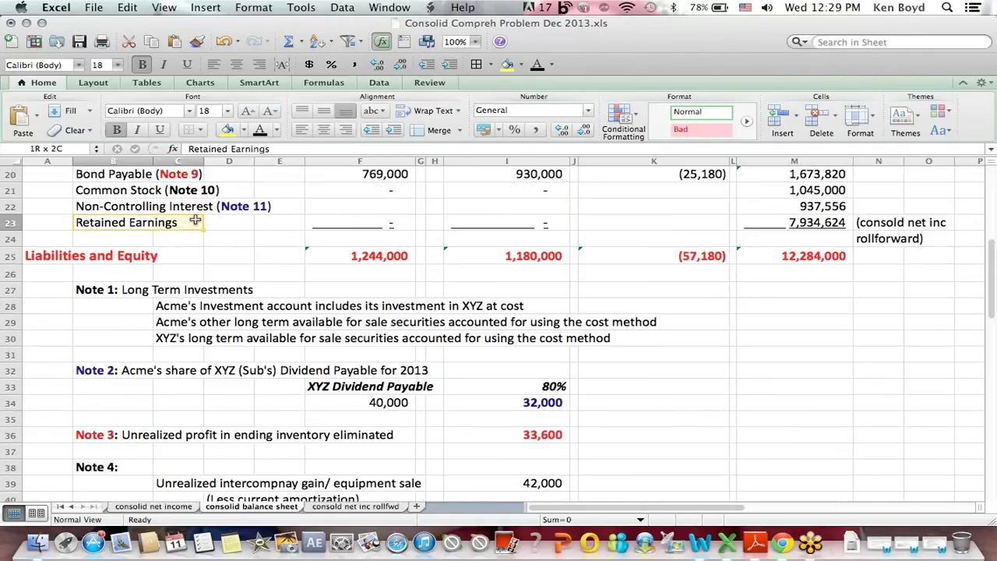
click(807, 221)
Return to the consold net inc rollfwd sheet and look over the consolidated income statement from its heading.
click(355, 507)
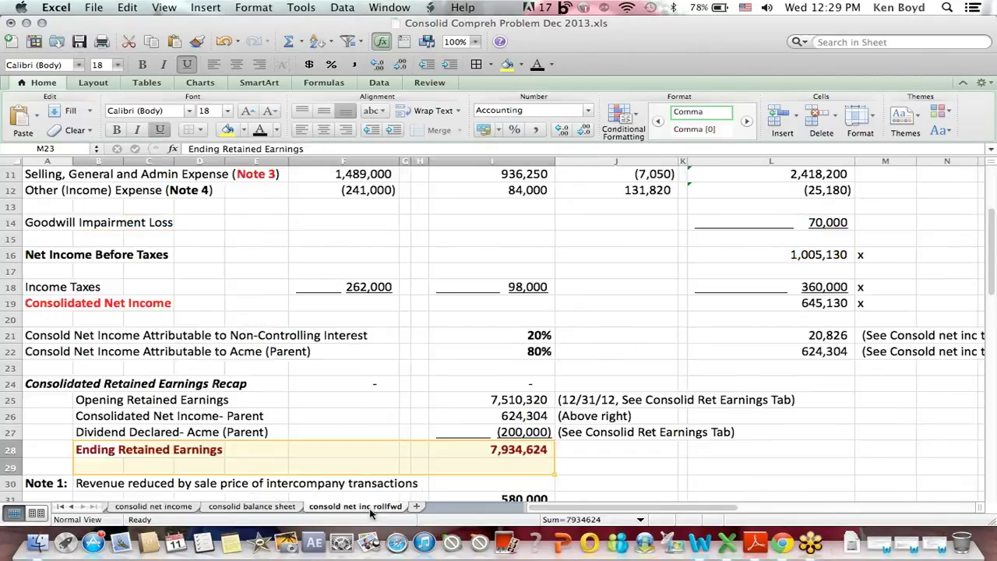
click(631, 268)
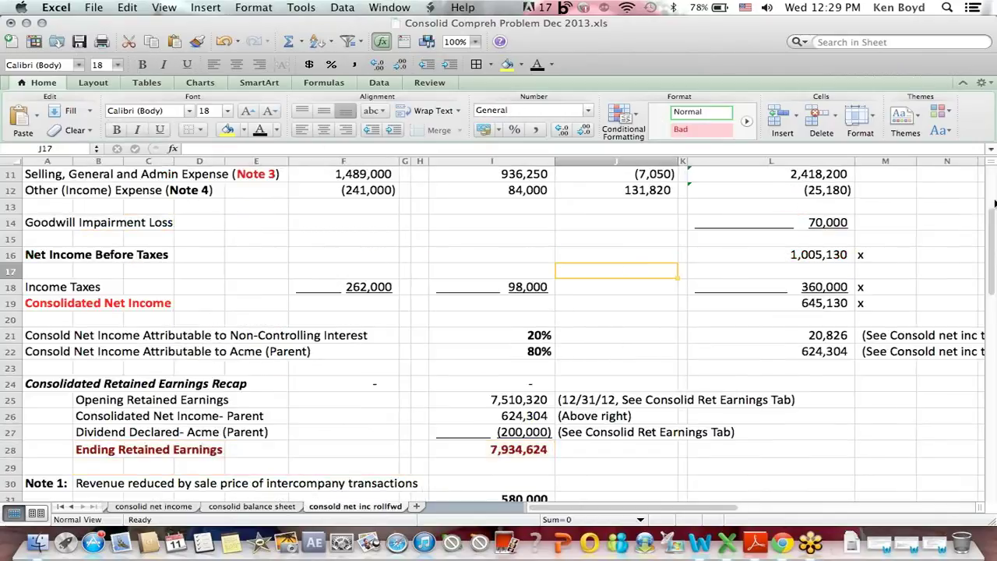
drag(993, 207, 983, 158)
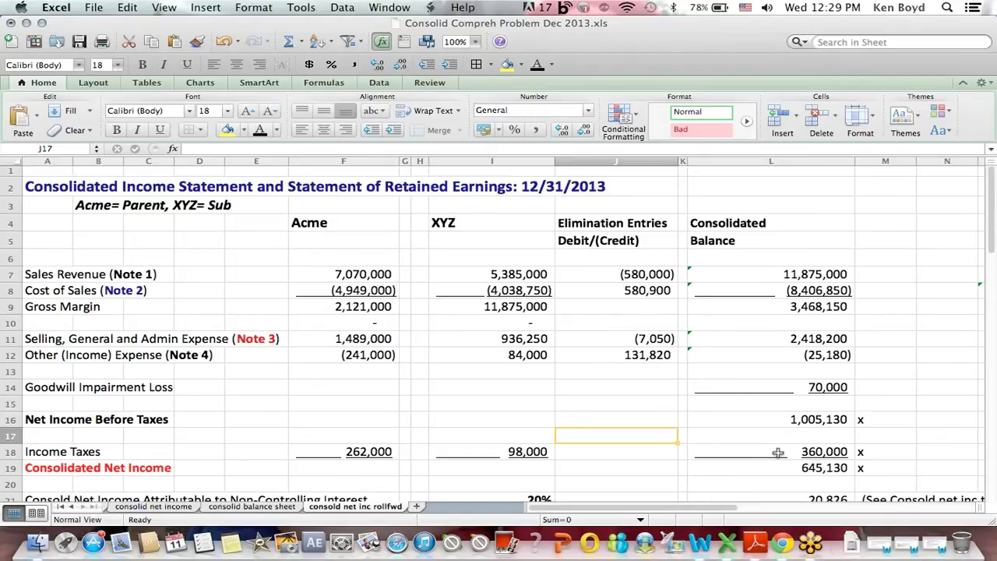
Switch to Chrome, open the bookmarked stltest.net site, and view the purchase information on its Accounting Video Textbooks page.
click(783, 545)
key(ctrl+Up)
click(425, 199)
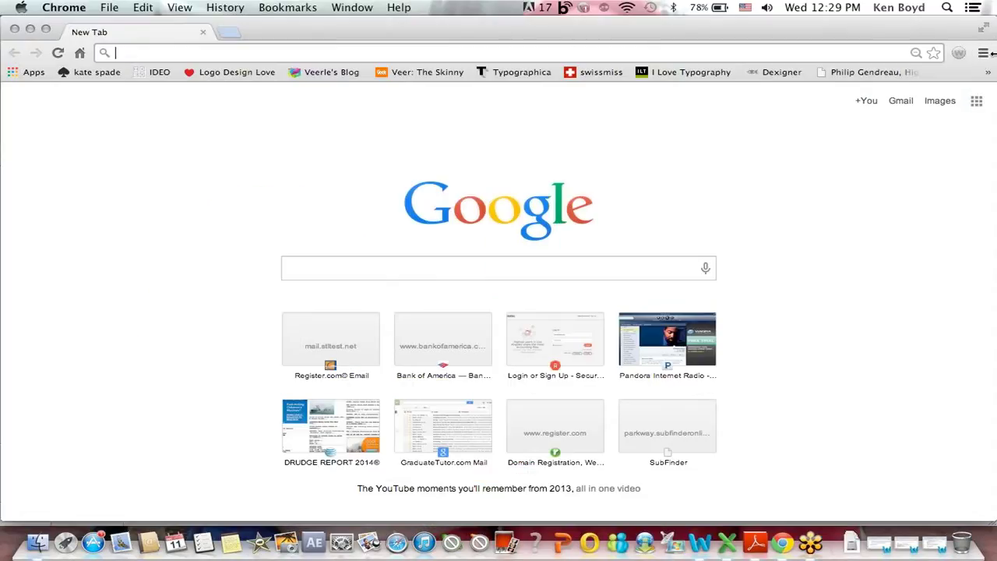
click(989, 74)
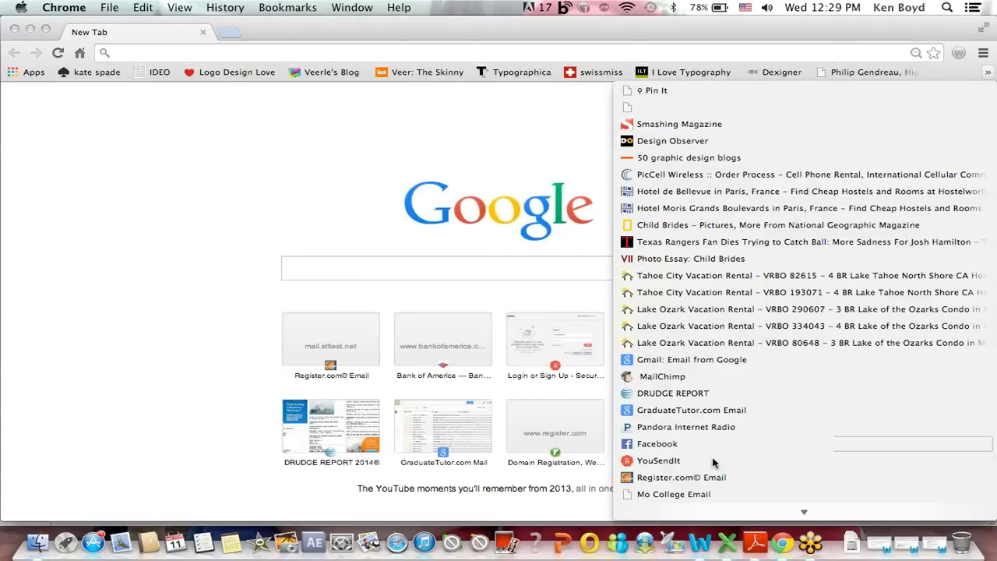
scroll(708, 464, down, 5)
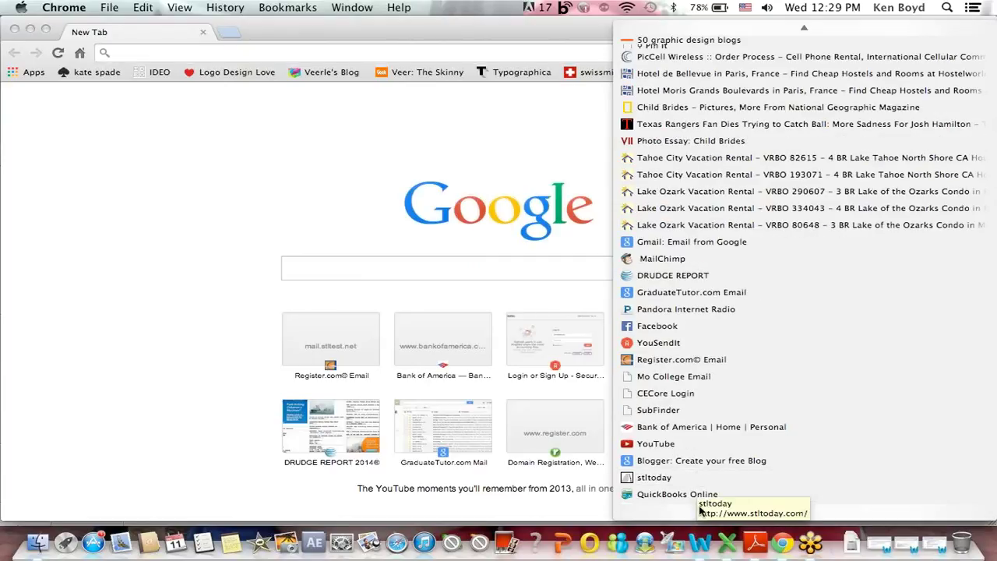
scroll(701, 513, down, 15)
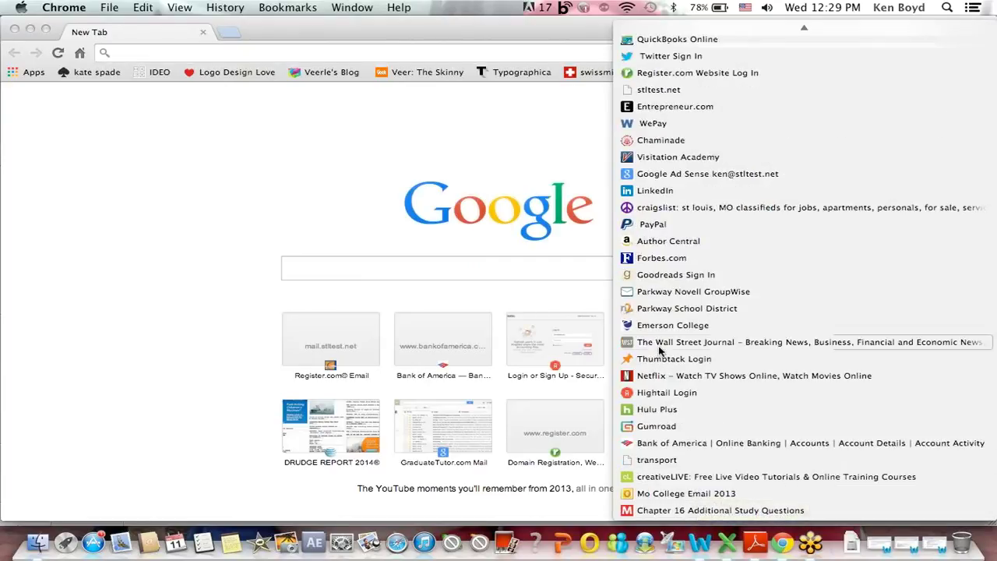
click(642, 91)
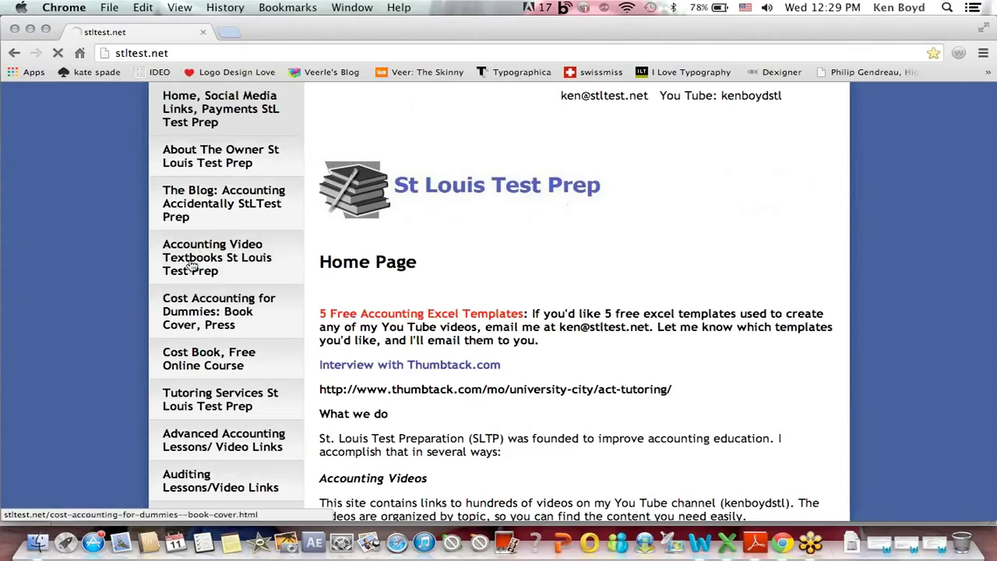
click(195, 257)
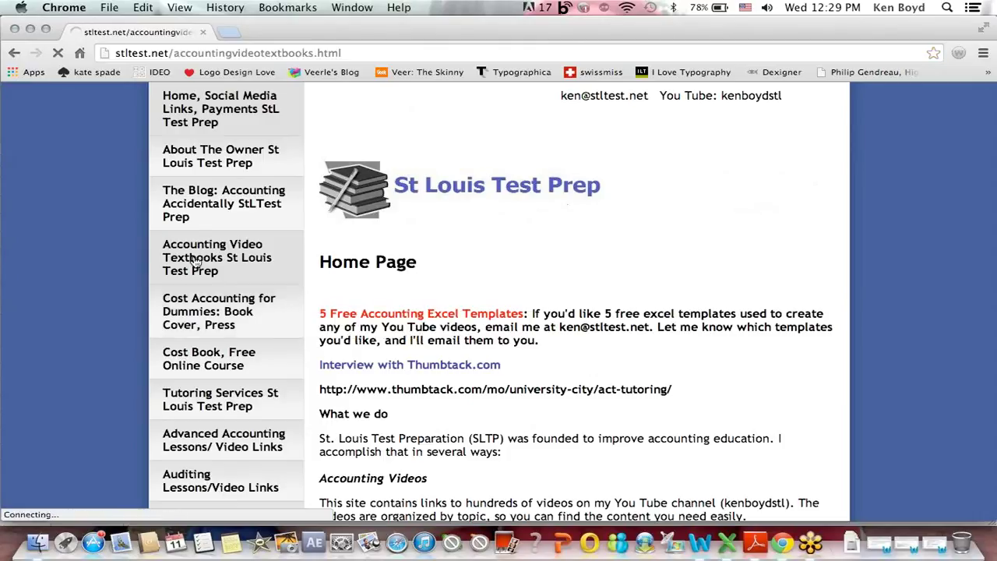
scroll(54, 380, down, 10)
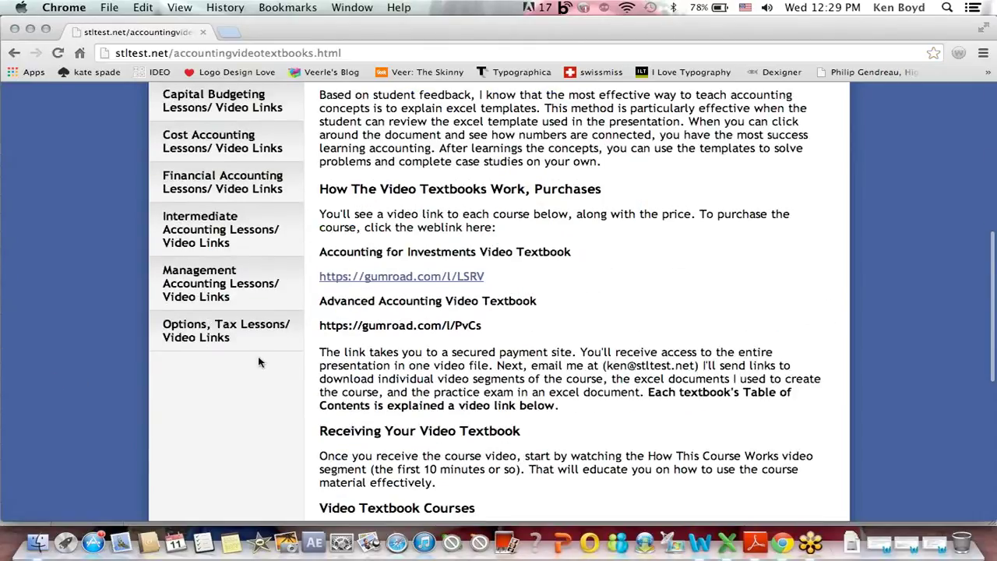